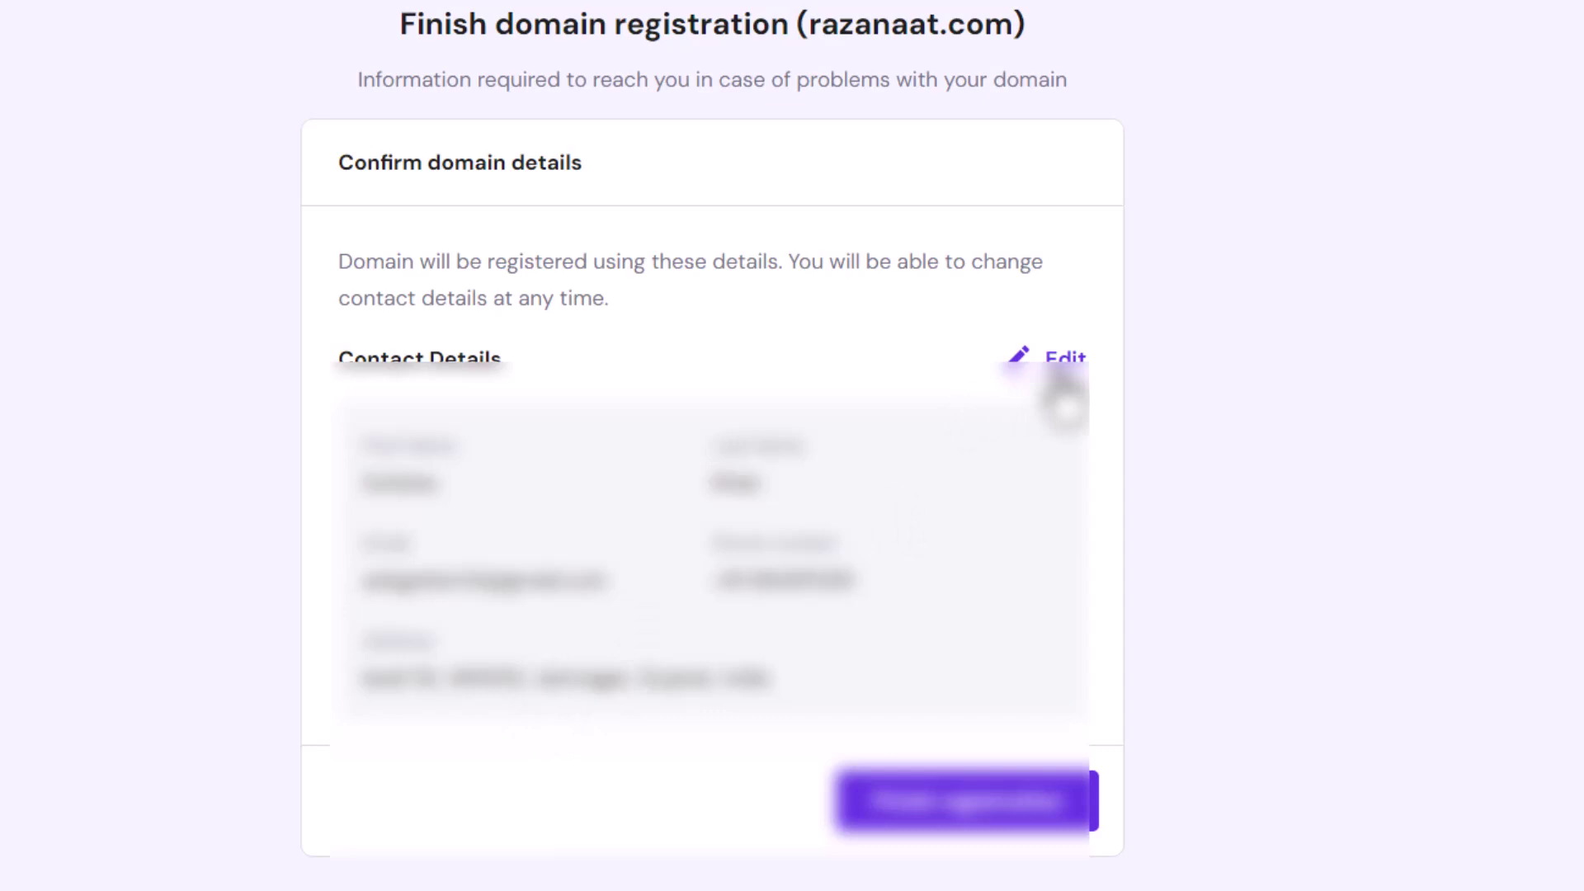
- Choose to edit the contact details on the razanaat.com Finish domain registration page
click(1062, 383)
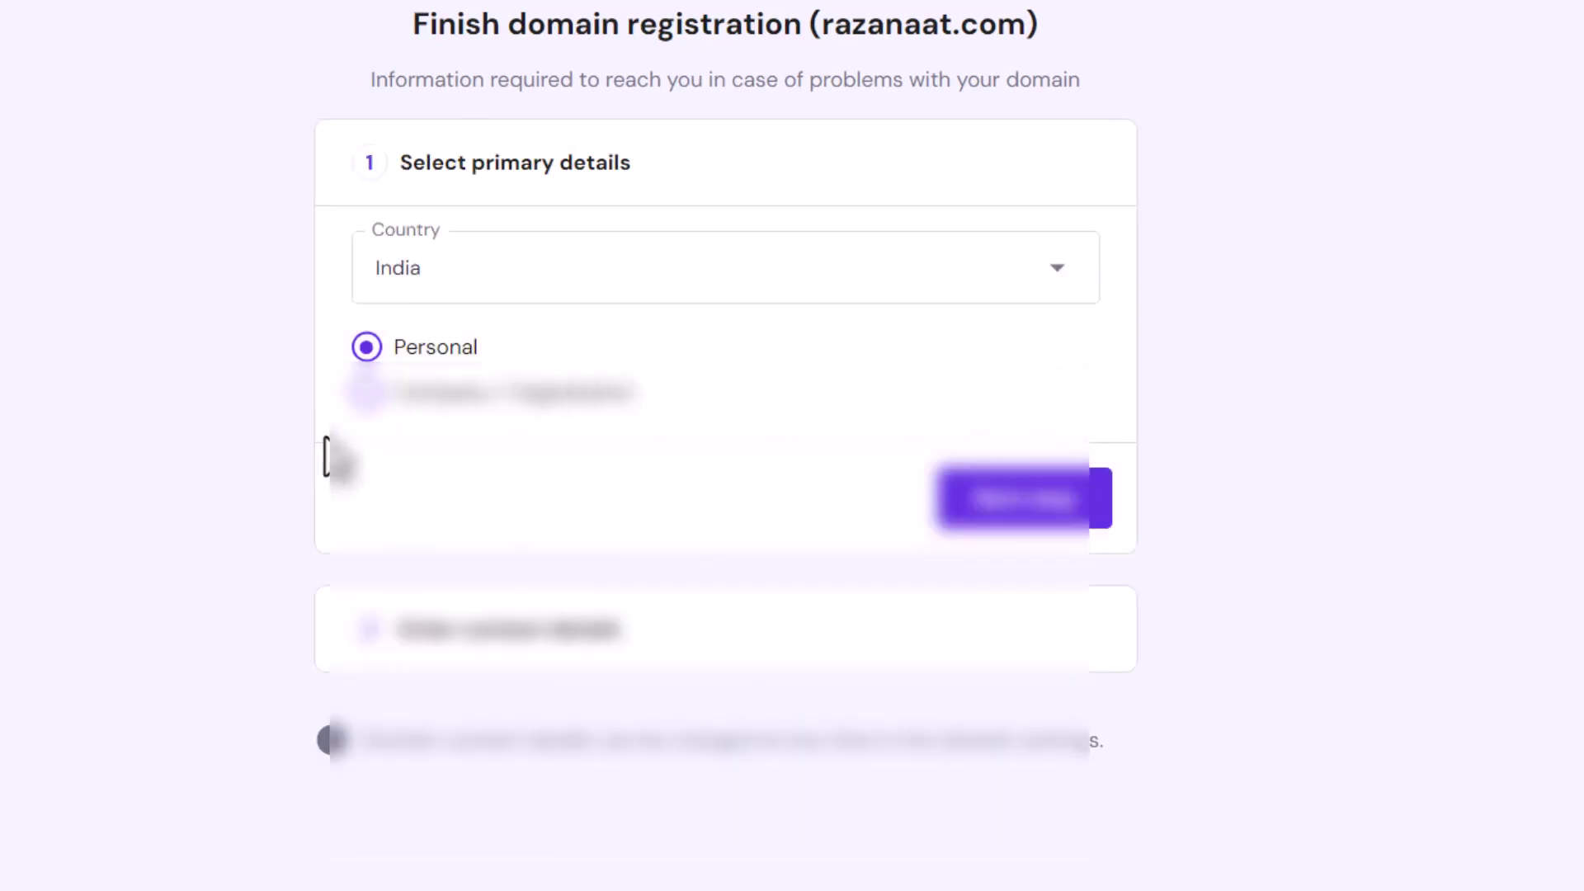
- Keep India/Personal and replace the contact's first and last name
click(1008, 521)
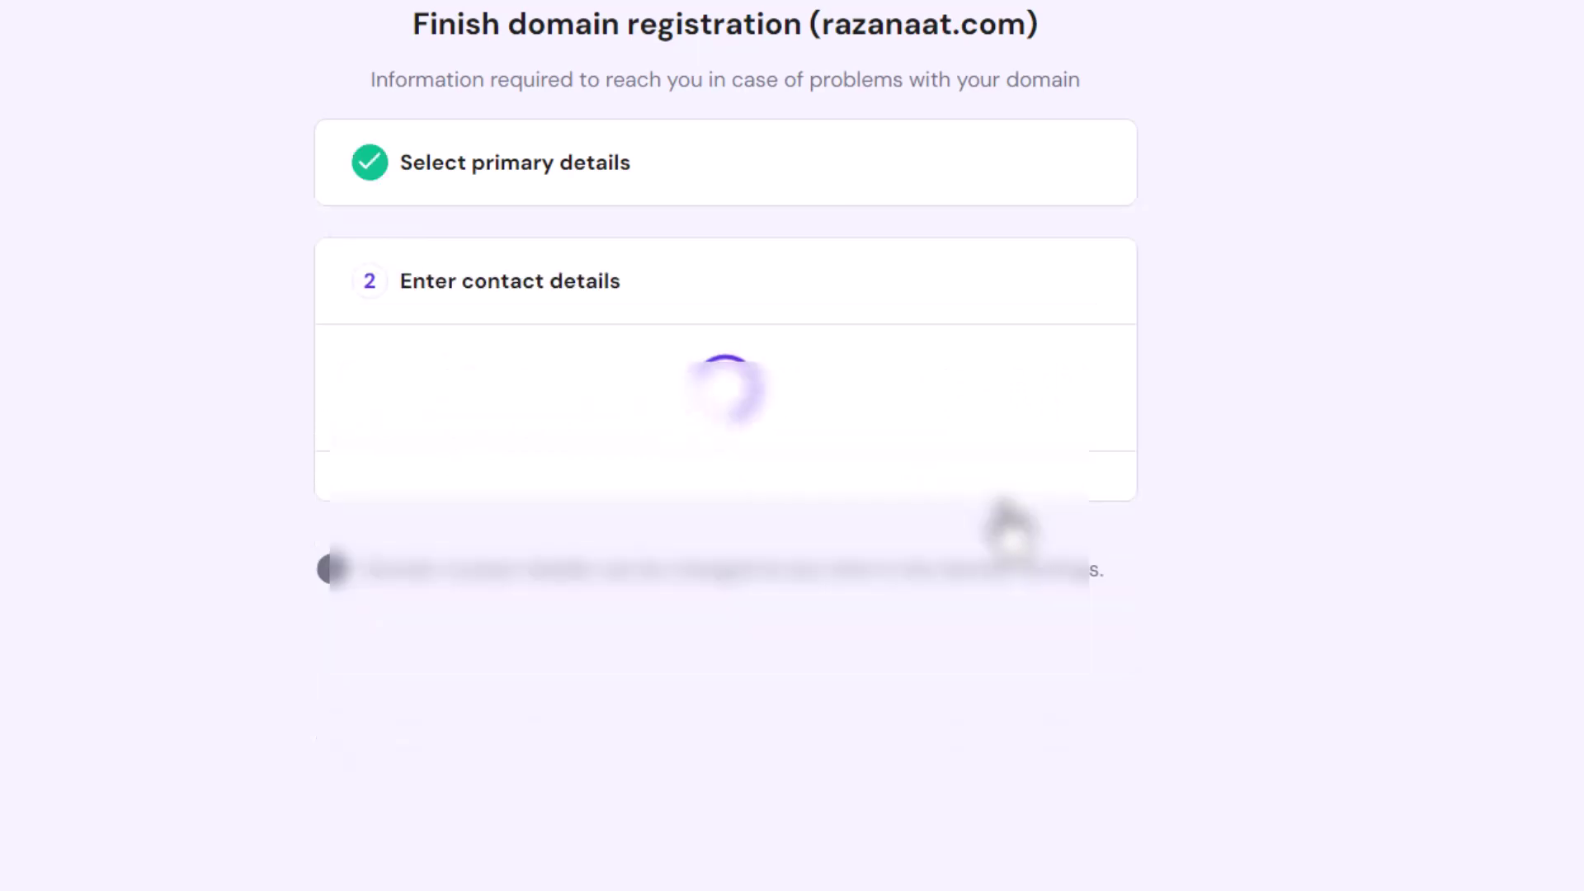
double_click(476, 396)
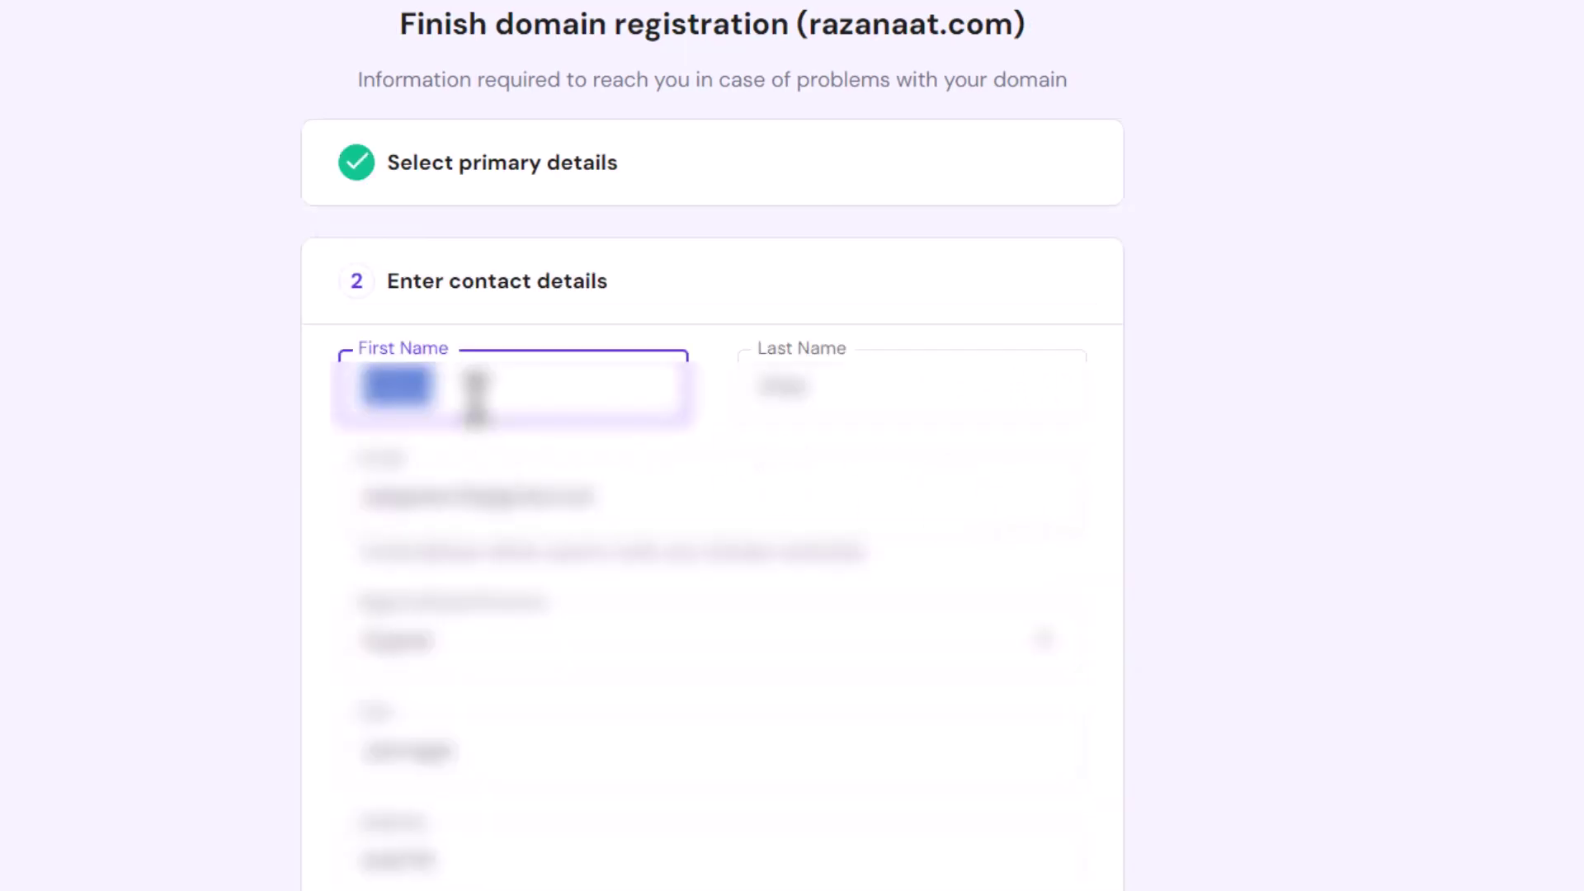
text(Ra)
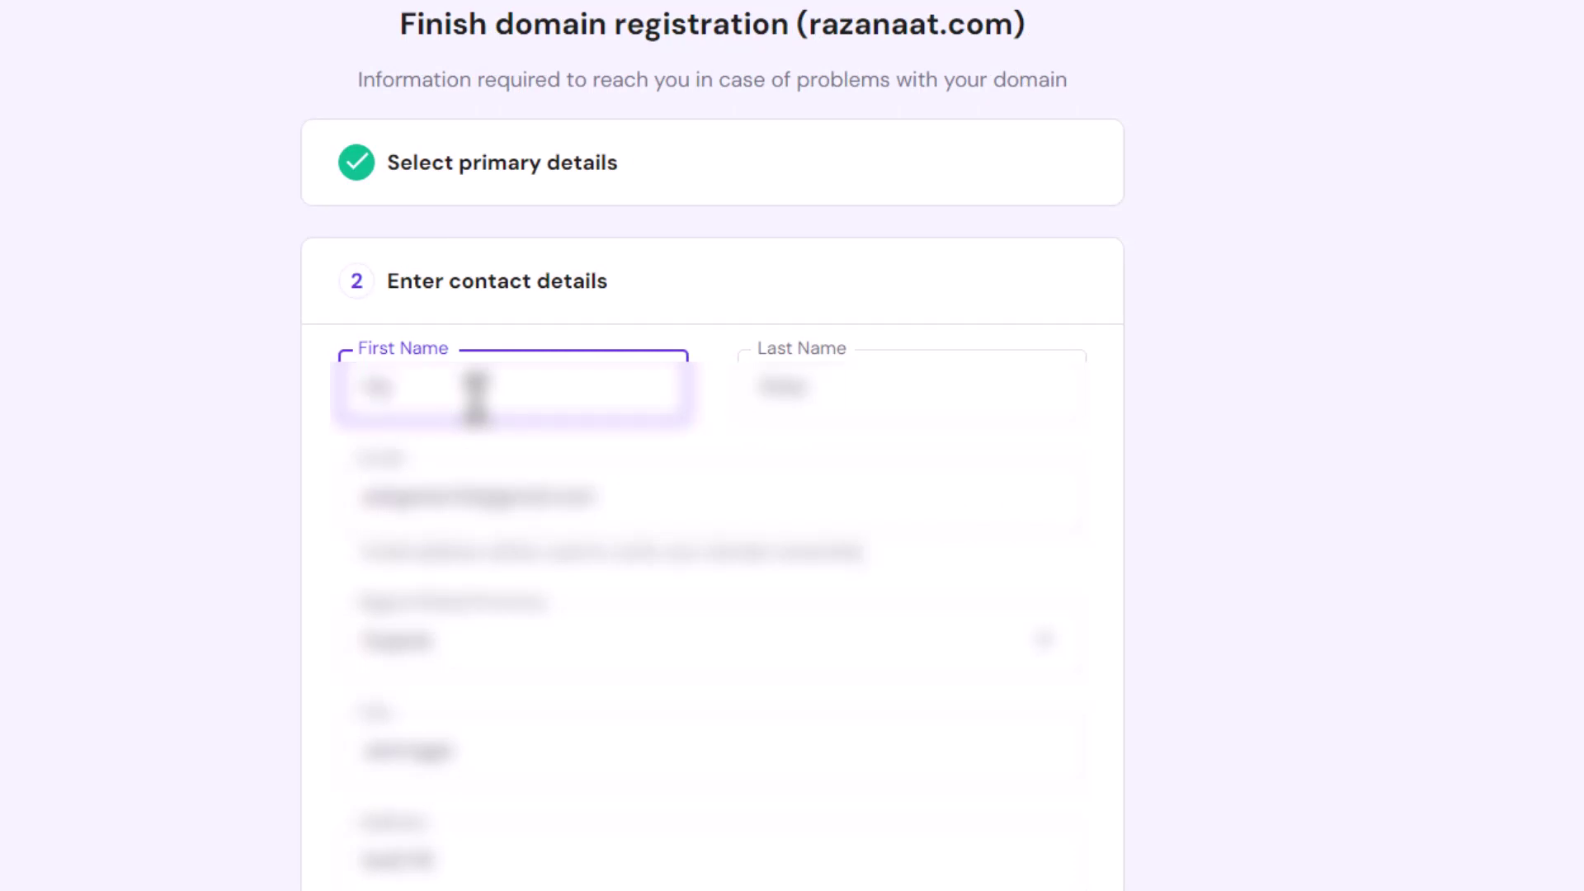
text(zan)
key(BackSpace)
key(BackSpace)
key(BackSpace)
key(BackSpace)
key(BackSpace)
text(Razan)
click(937, 353)
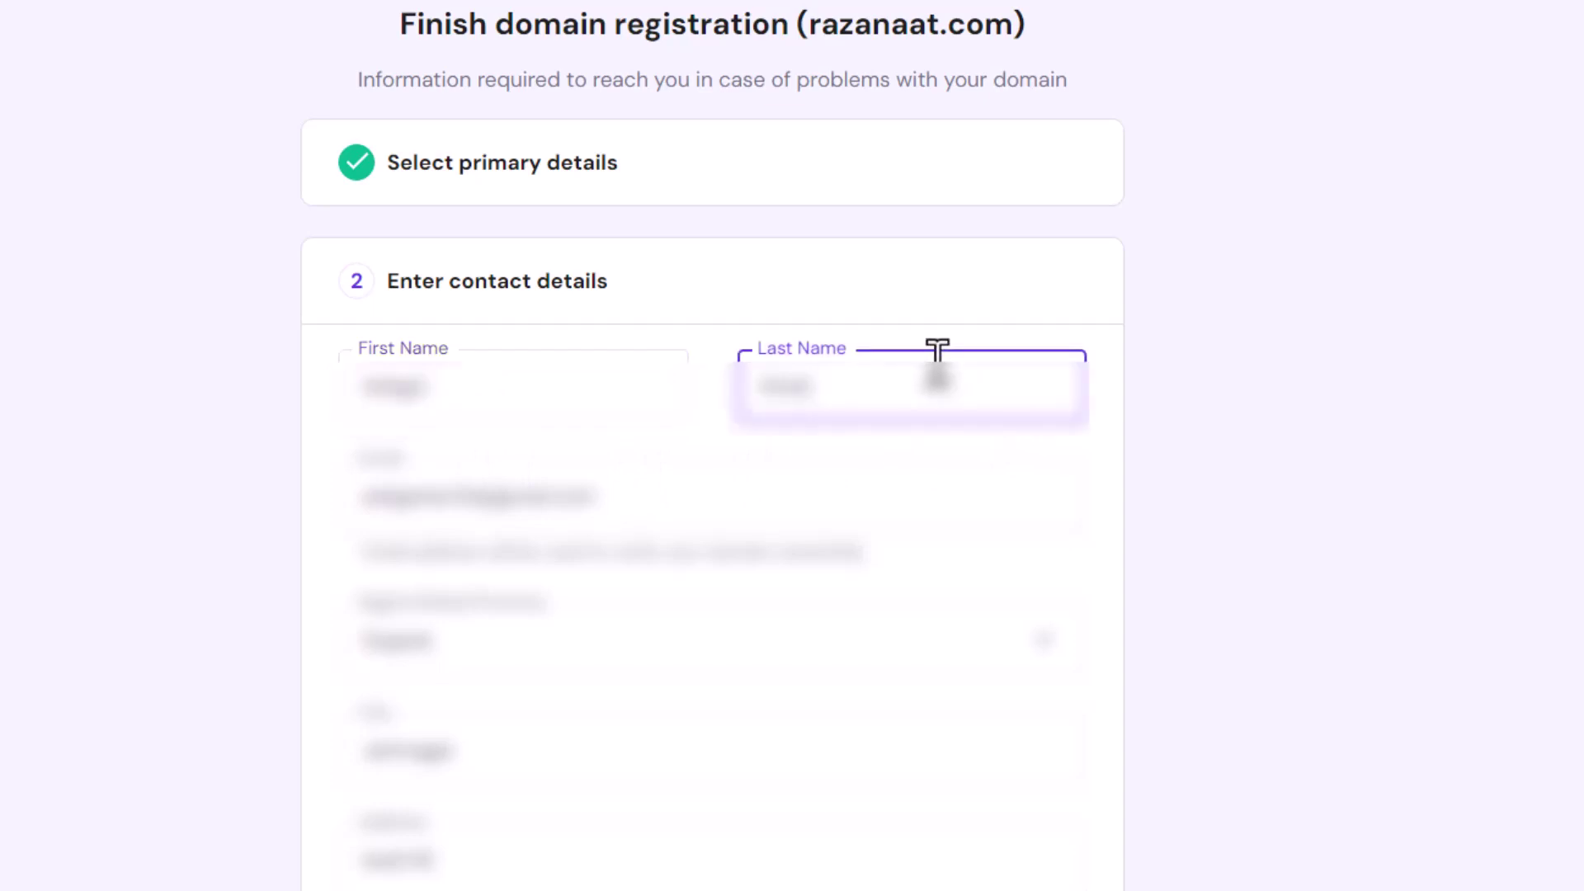
key(ctrl+a)
text(Naa)
key(BackSpace)
click(89, 593)
- Enter the contact's new phone number and submit the razanaat.com registration
scroll(91, 591, down, 4)
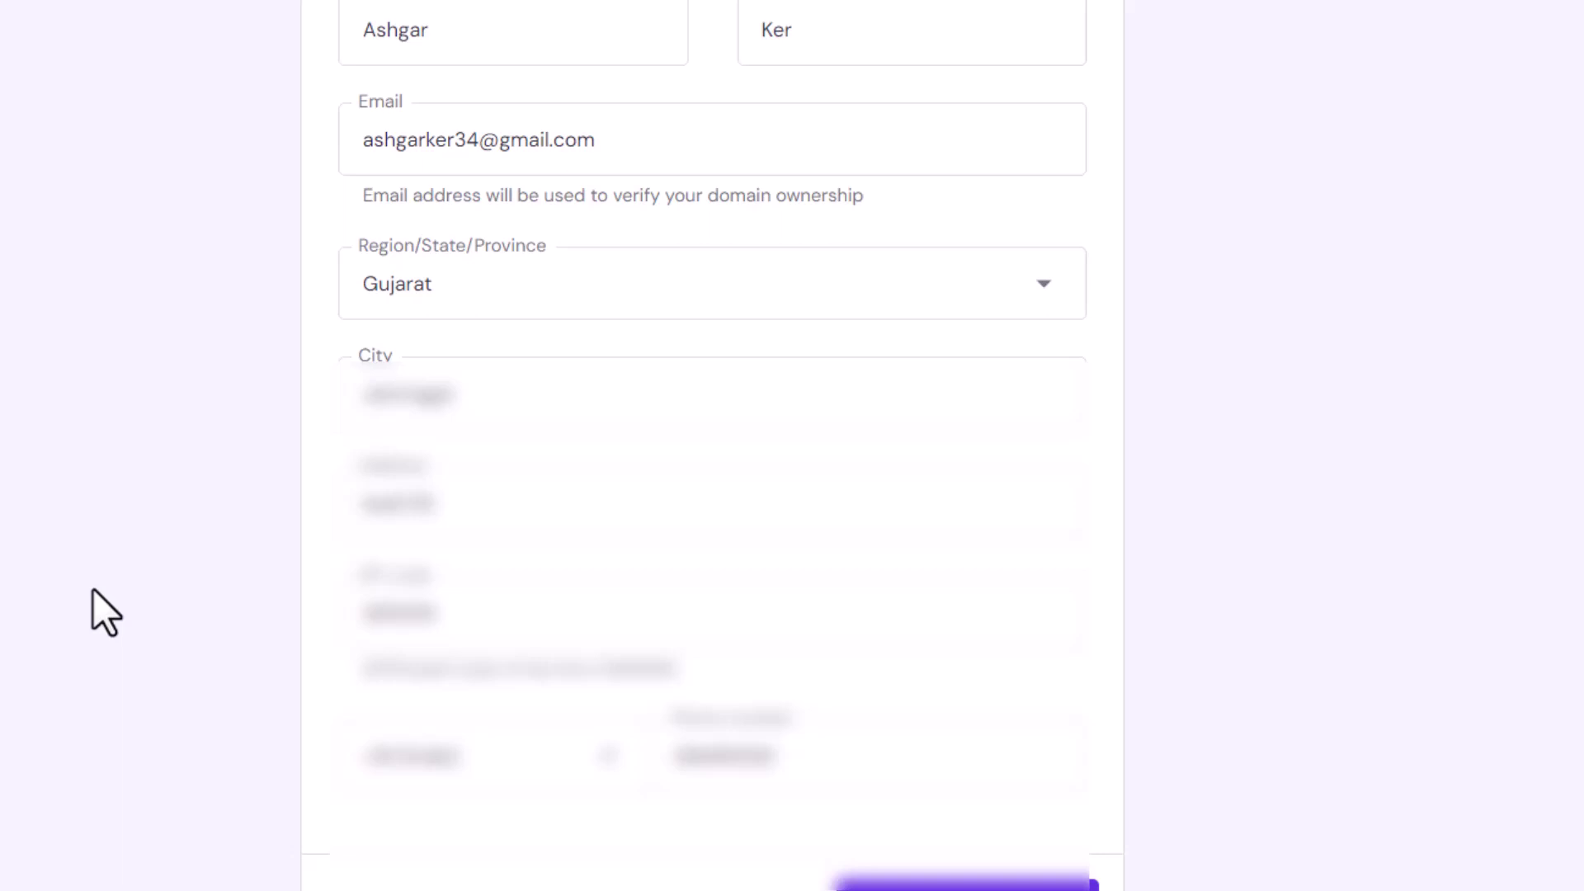
scroll(92, 589, down, 2)
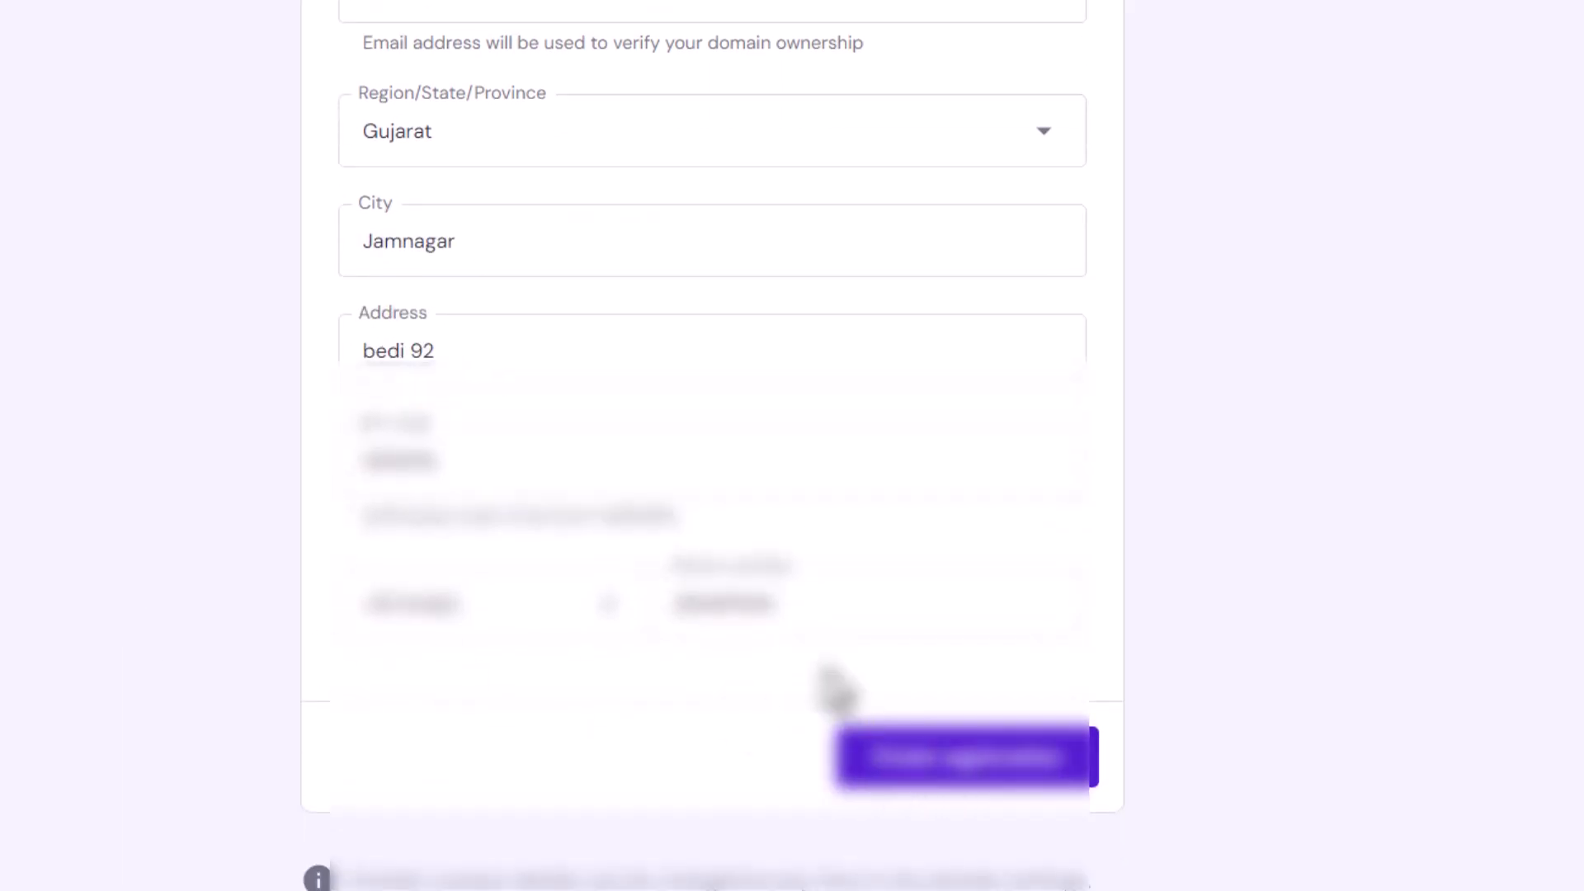
double_click(799, 593)
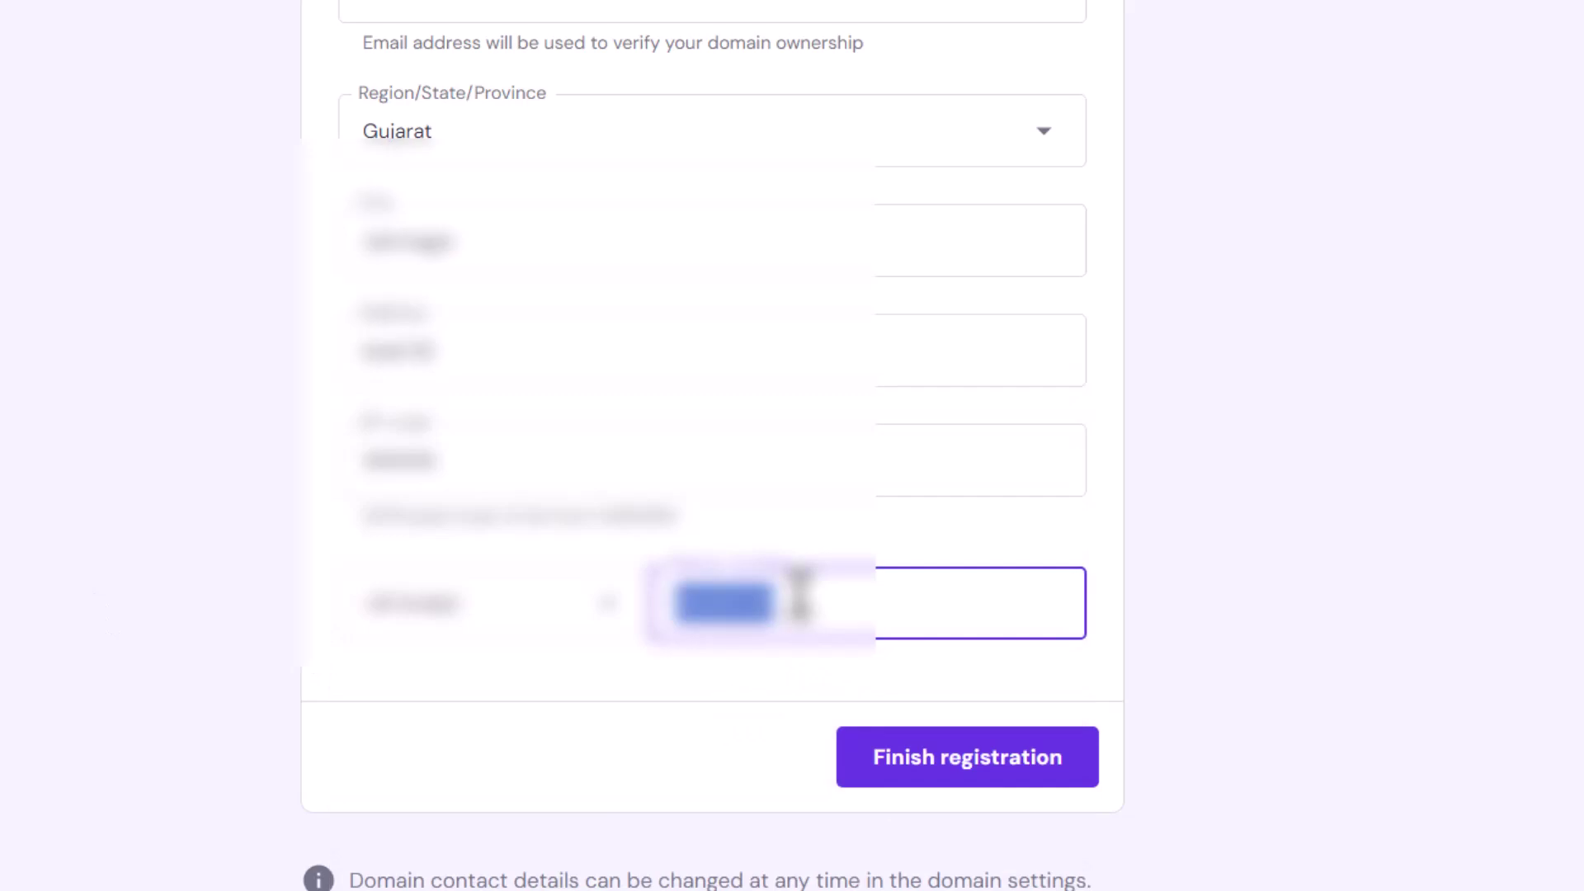
text(9876)
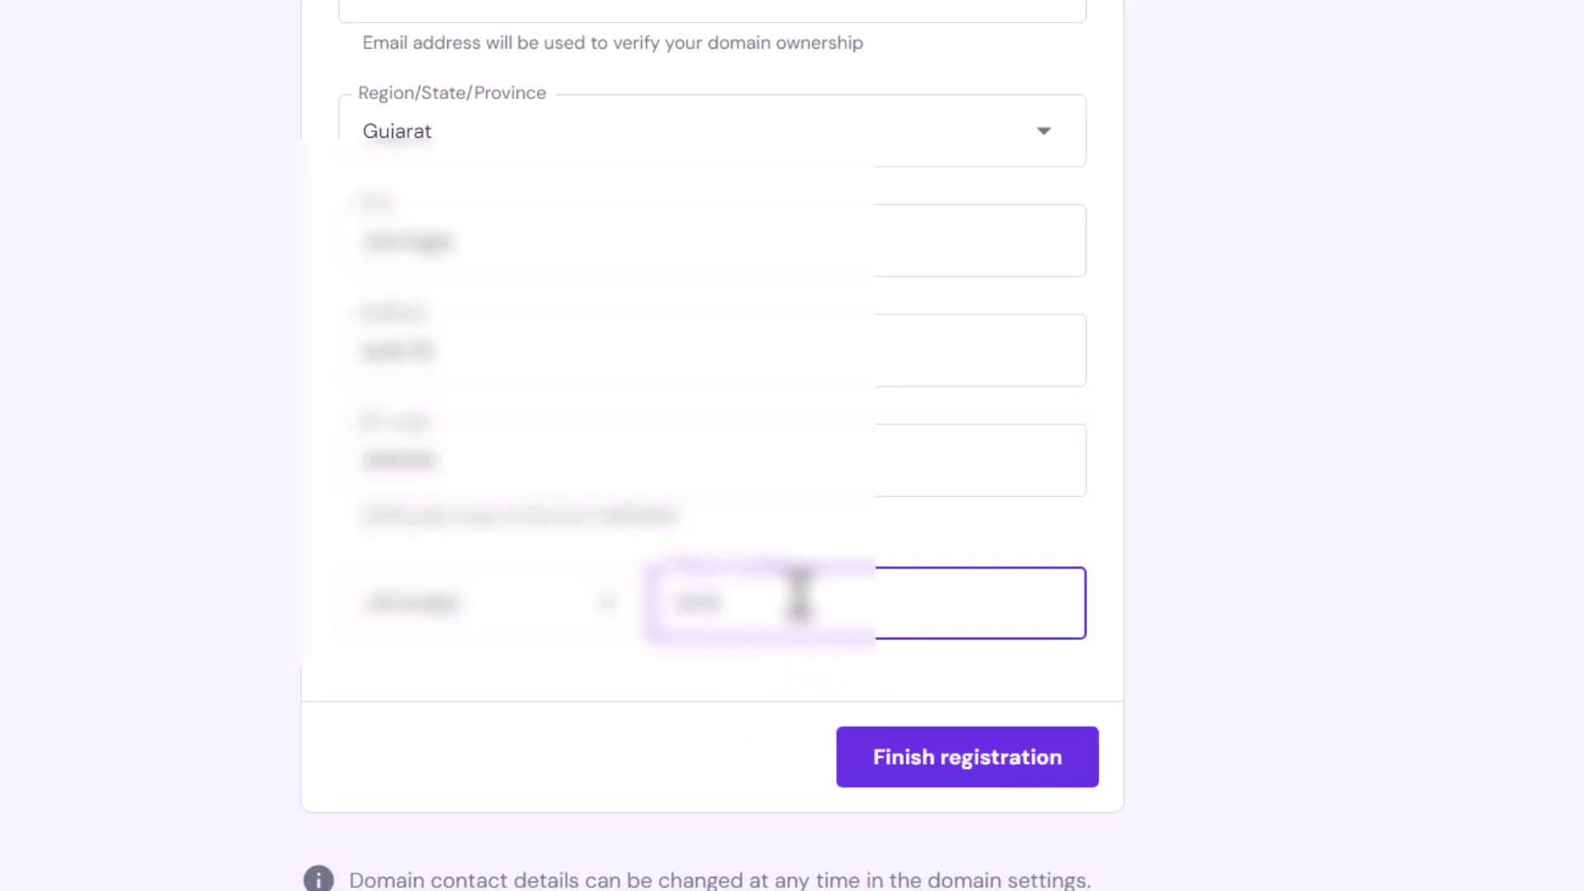
text(543210)
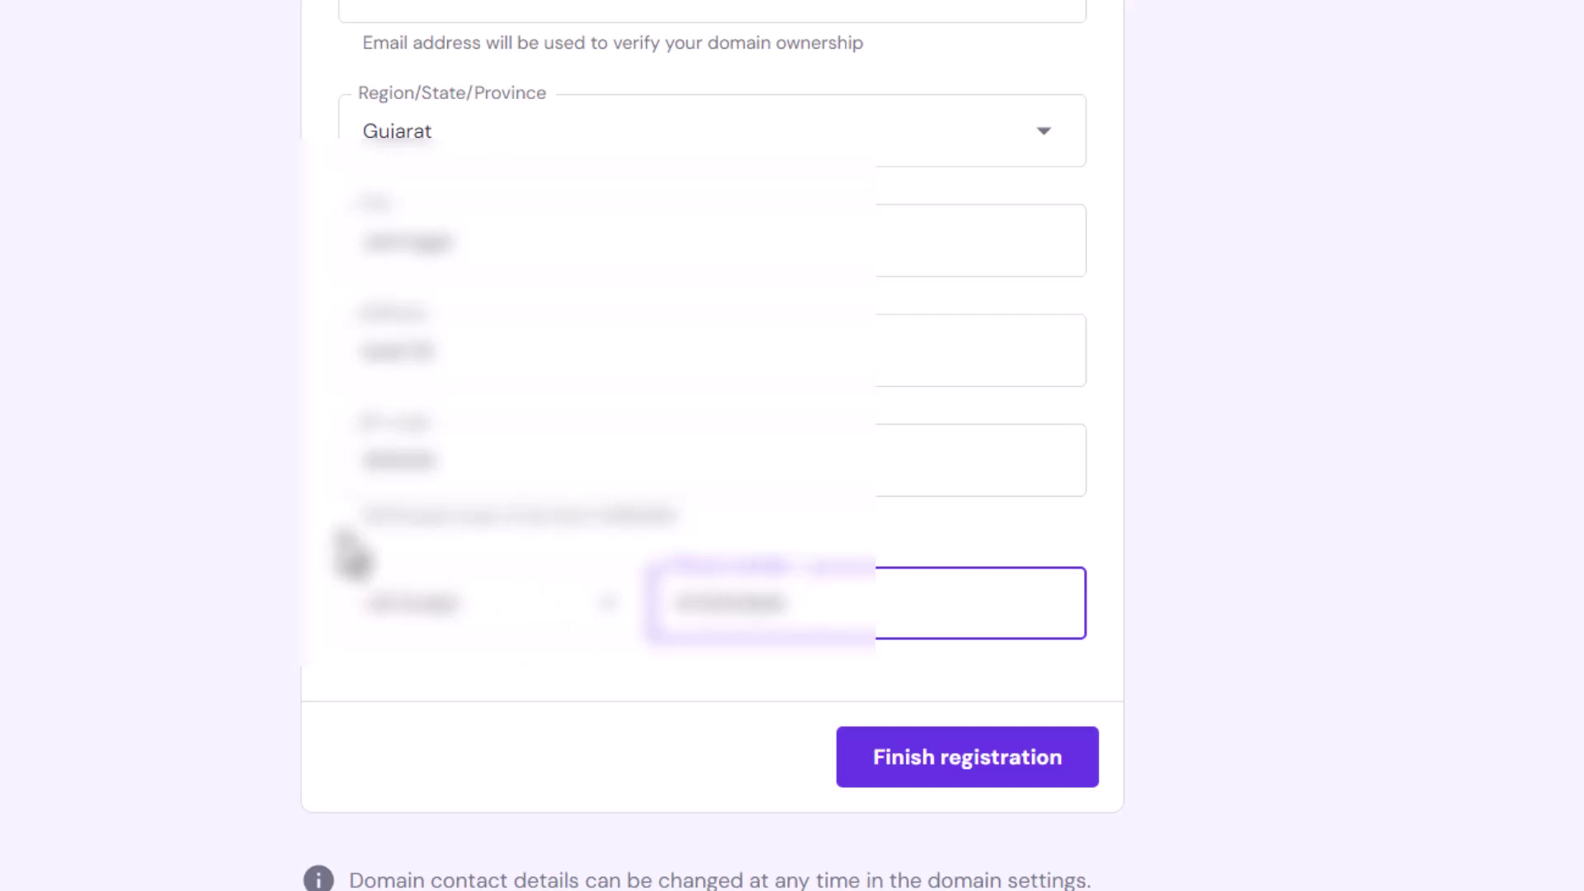
scroll(533, 268, up, 4)
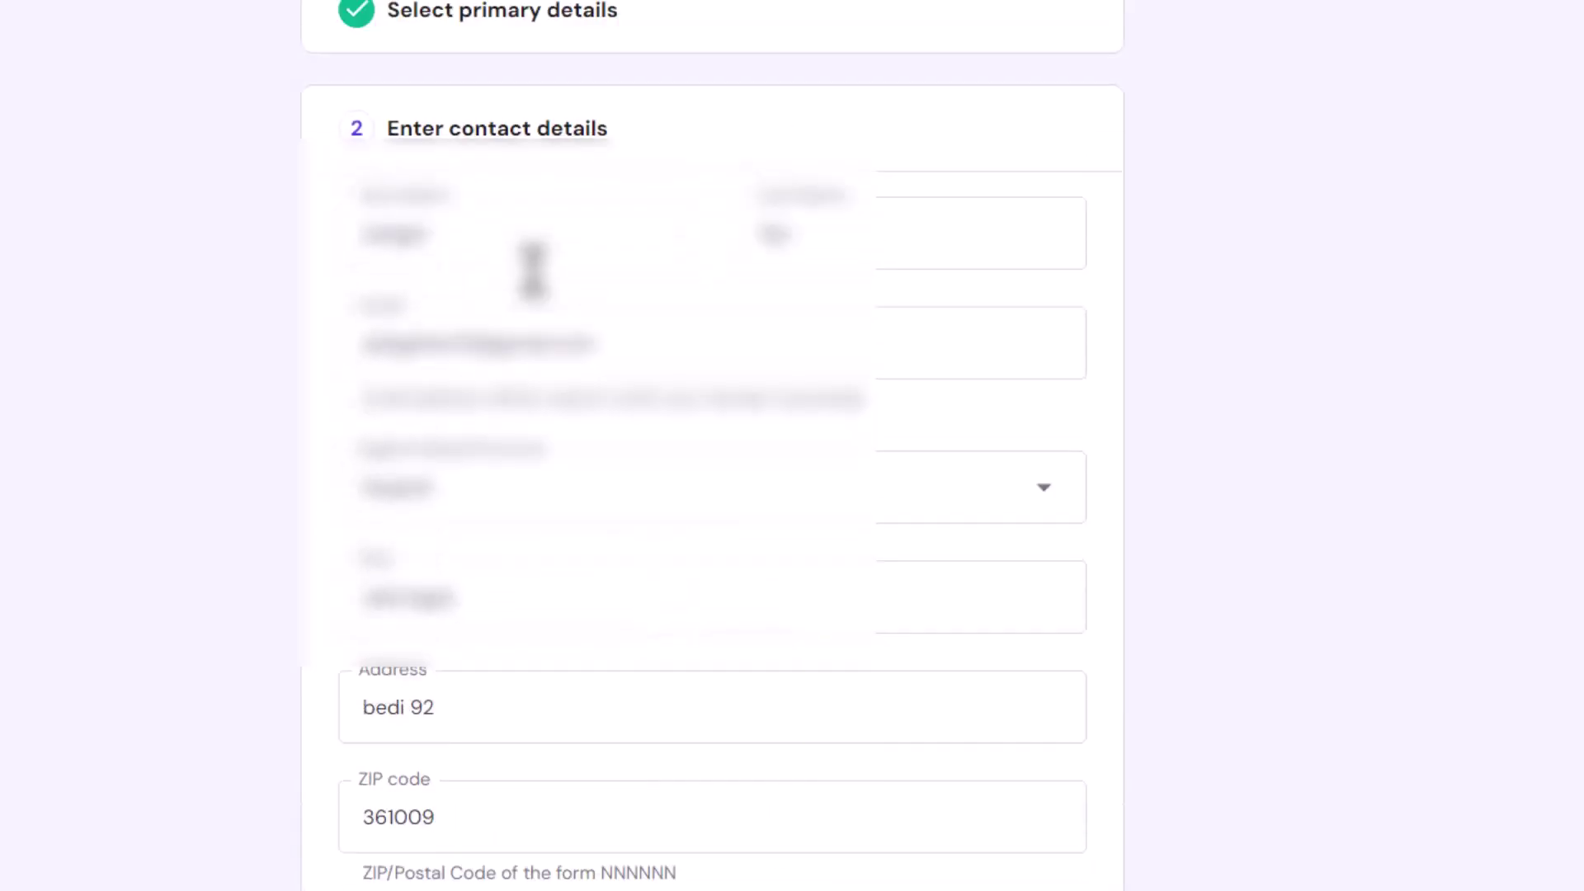
scroll(533, 268, down, 4)
click(962, 782)
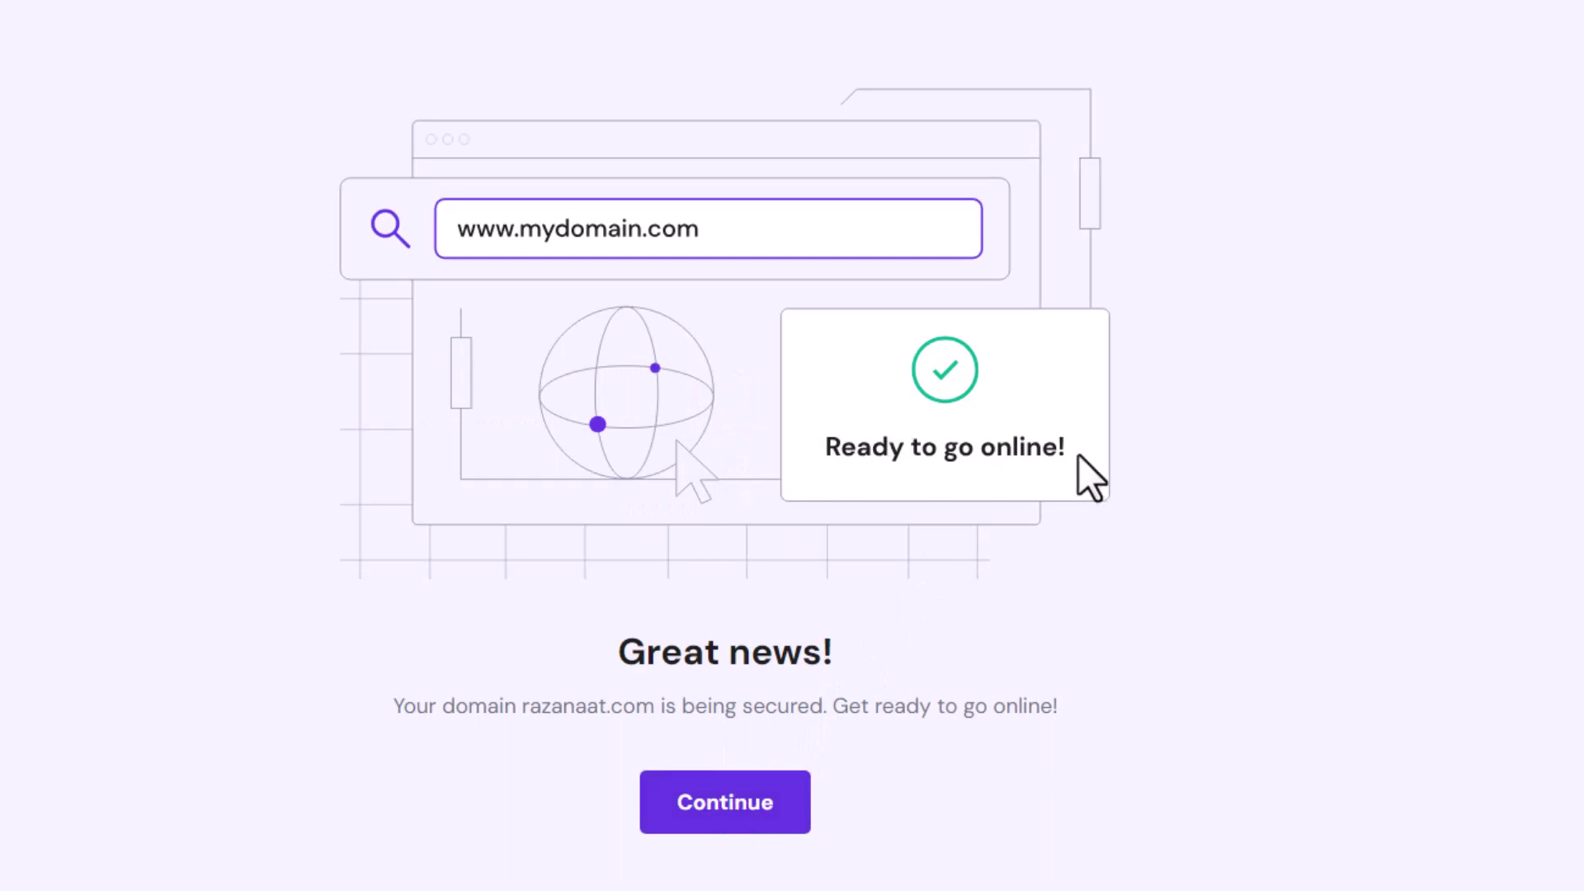
- Continue past the 'Great news!' page saying razanaat.com is being secured
click(744, 812)
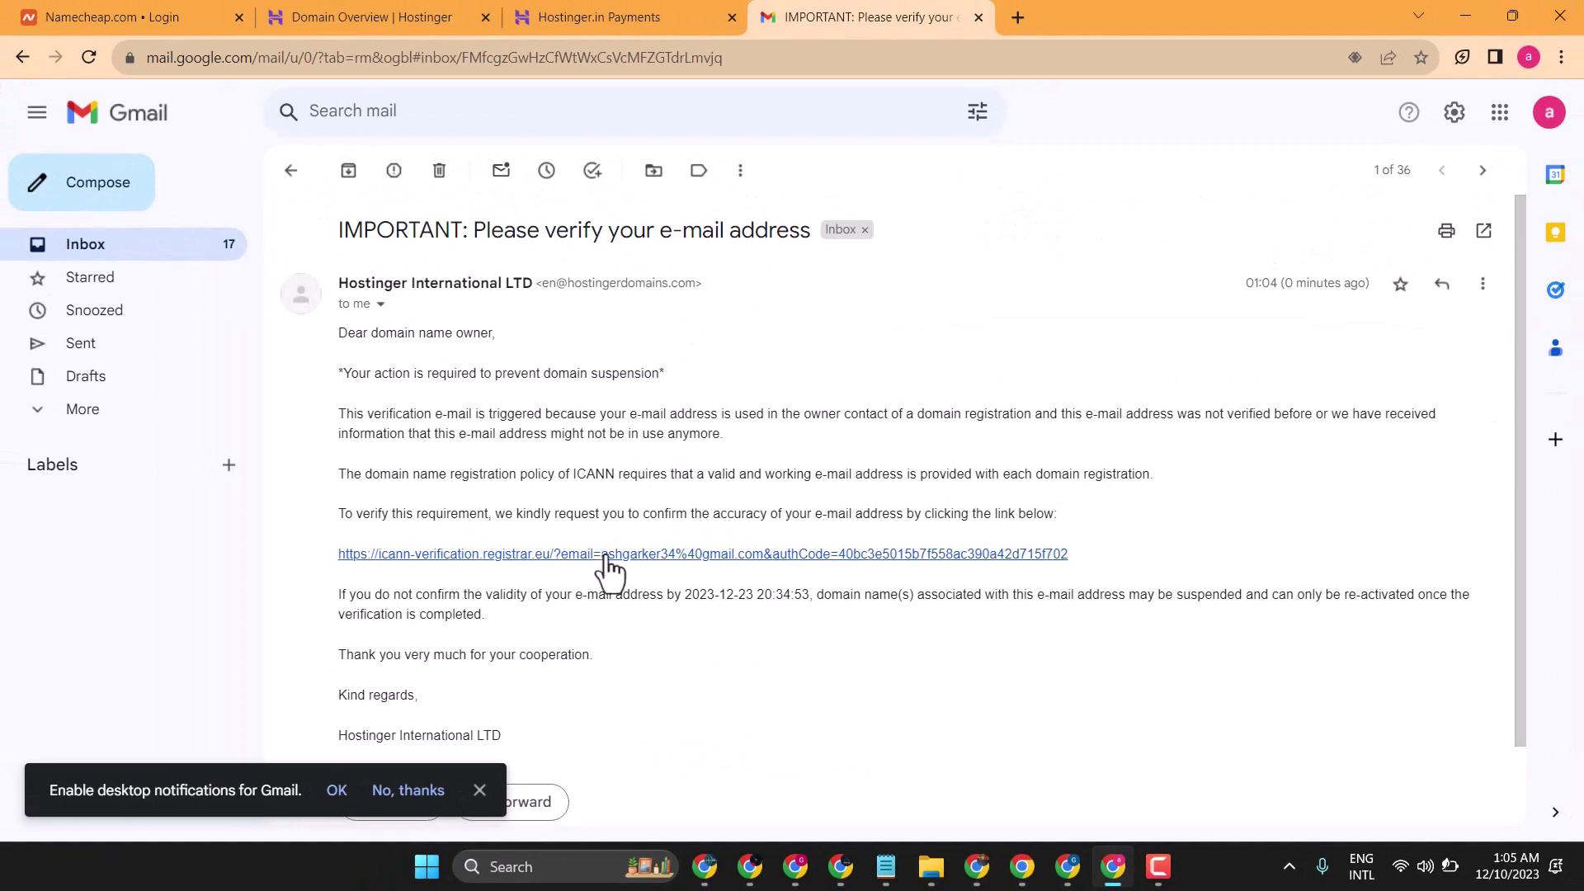
click(606, 555)
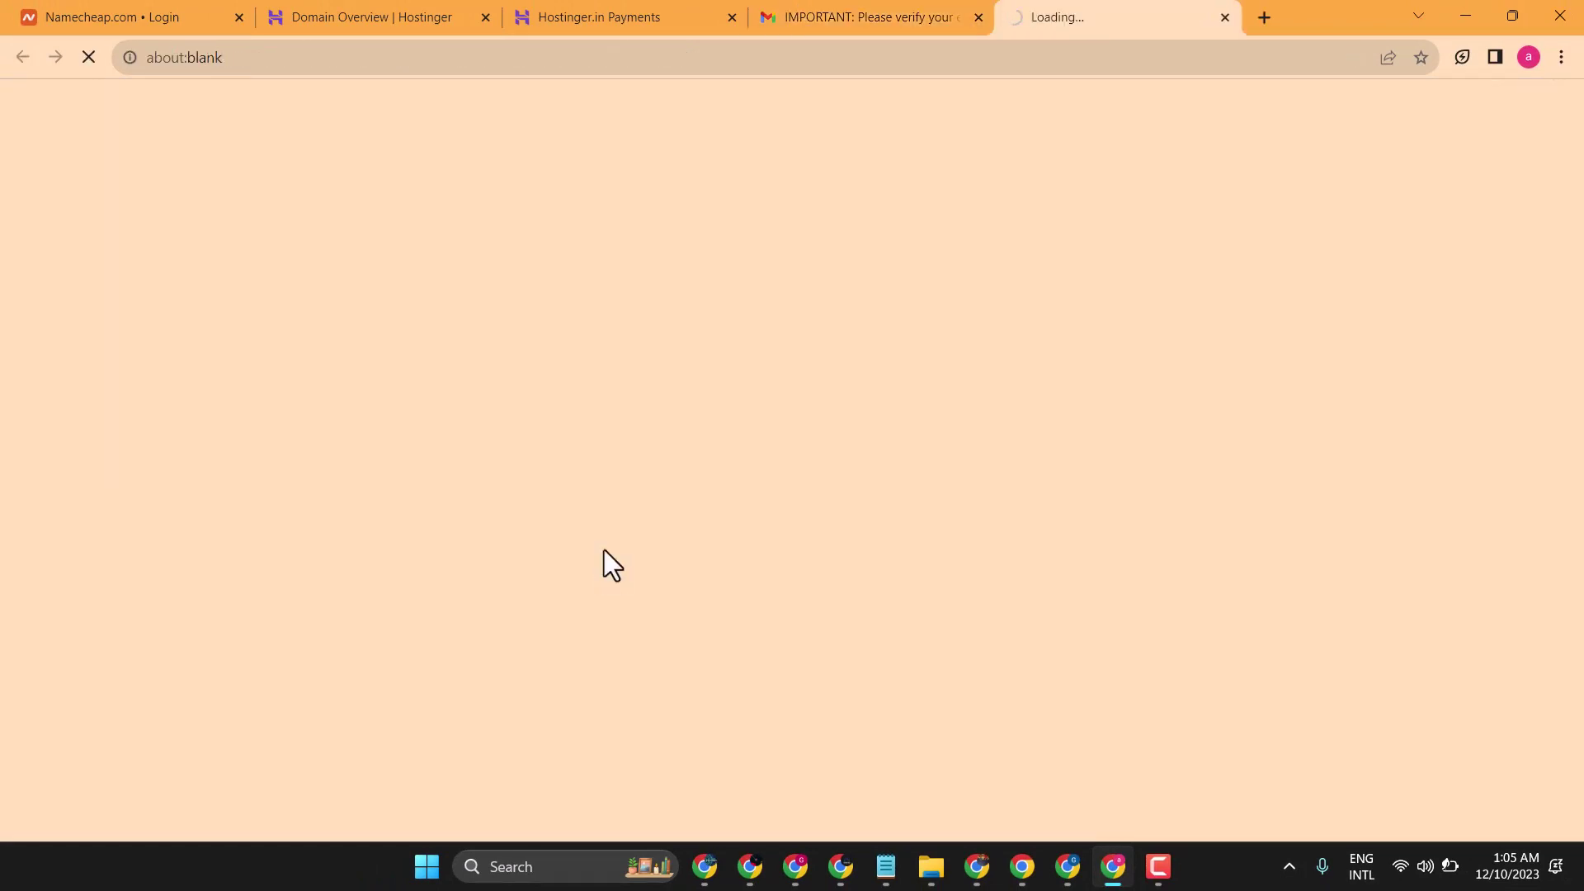
click(834, 12)
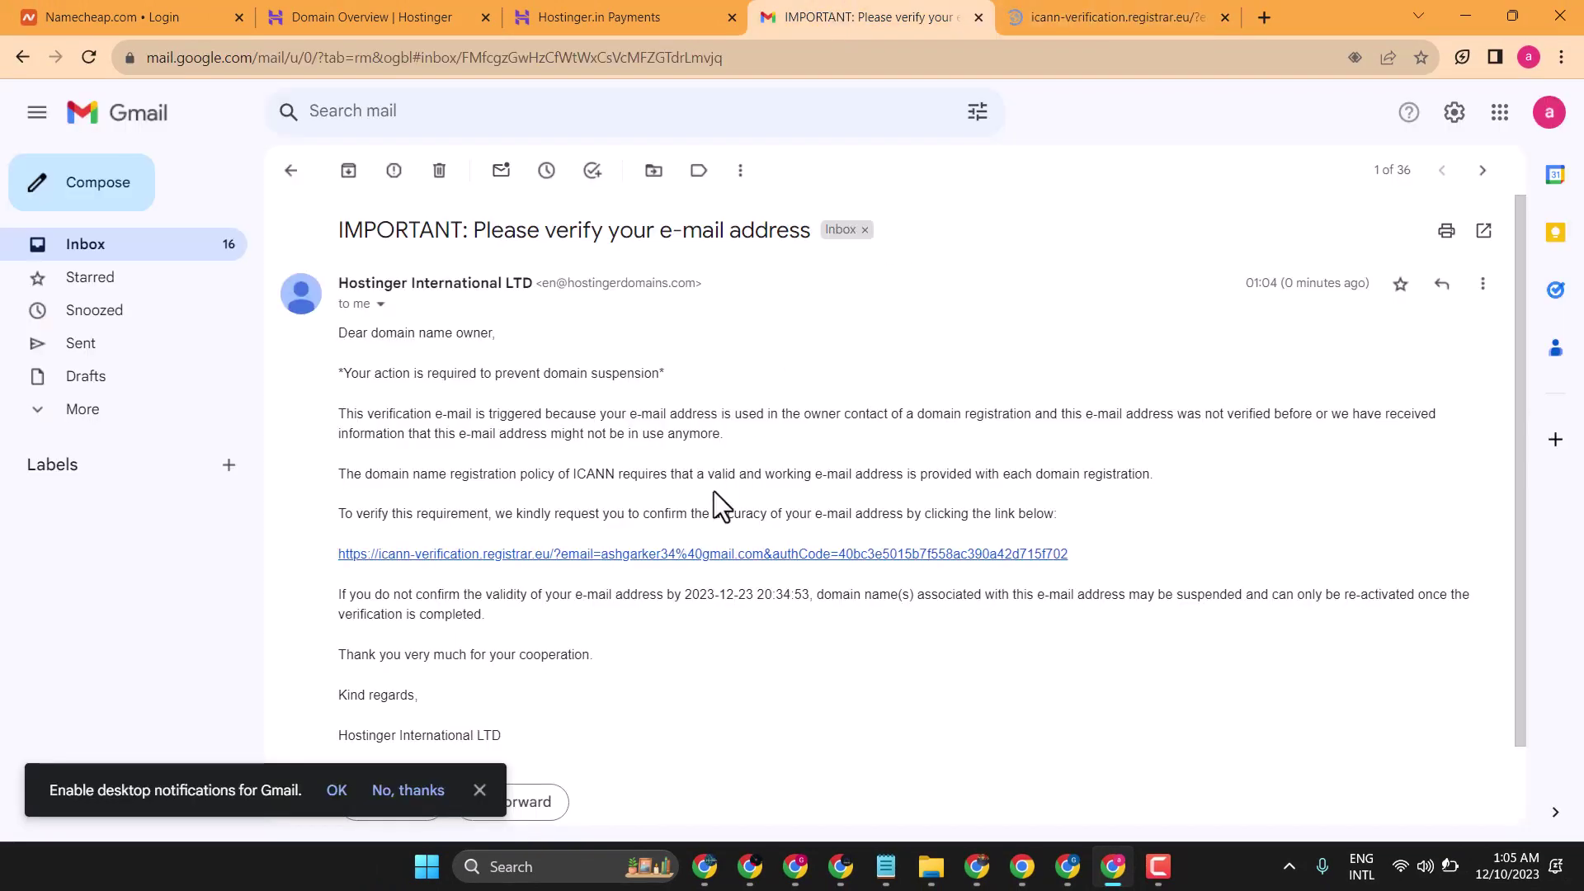
click(1072, 11)
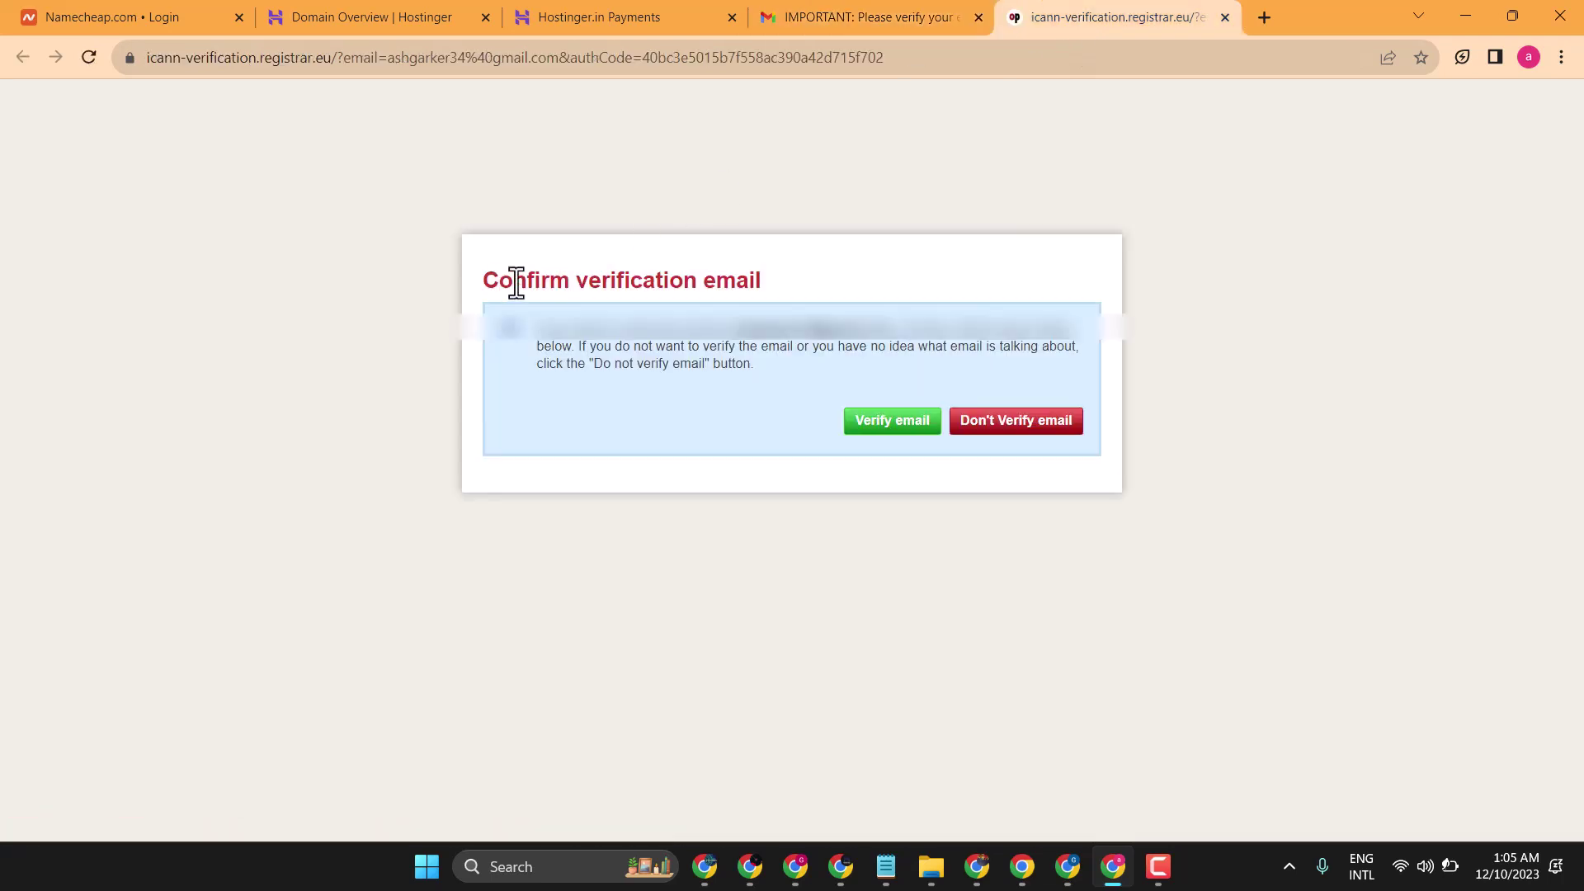
click(878, 432)
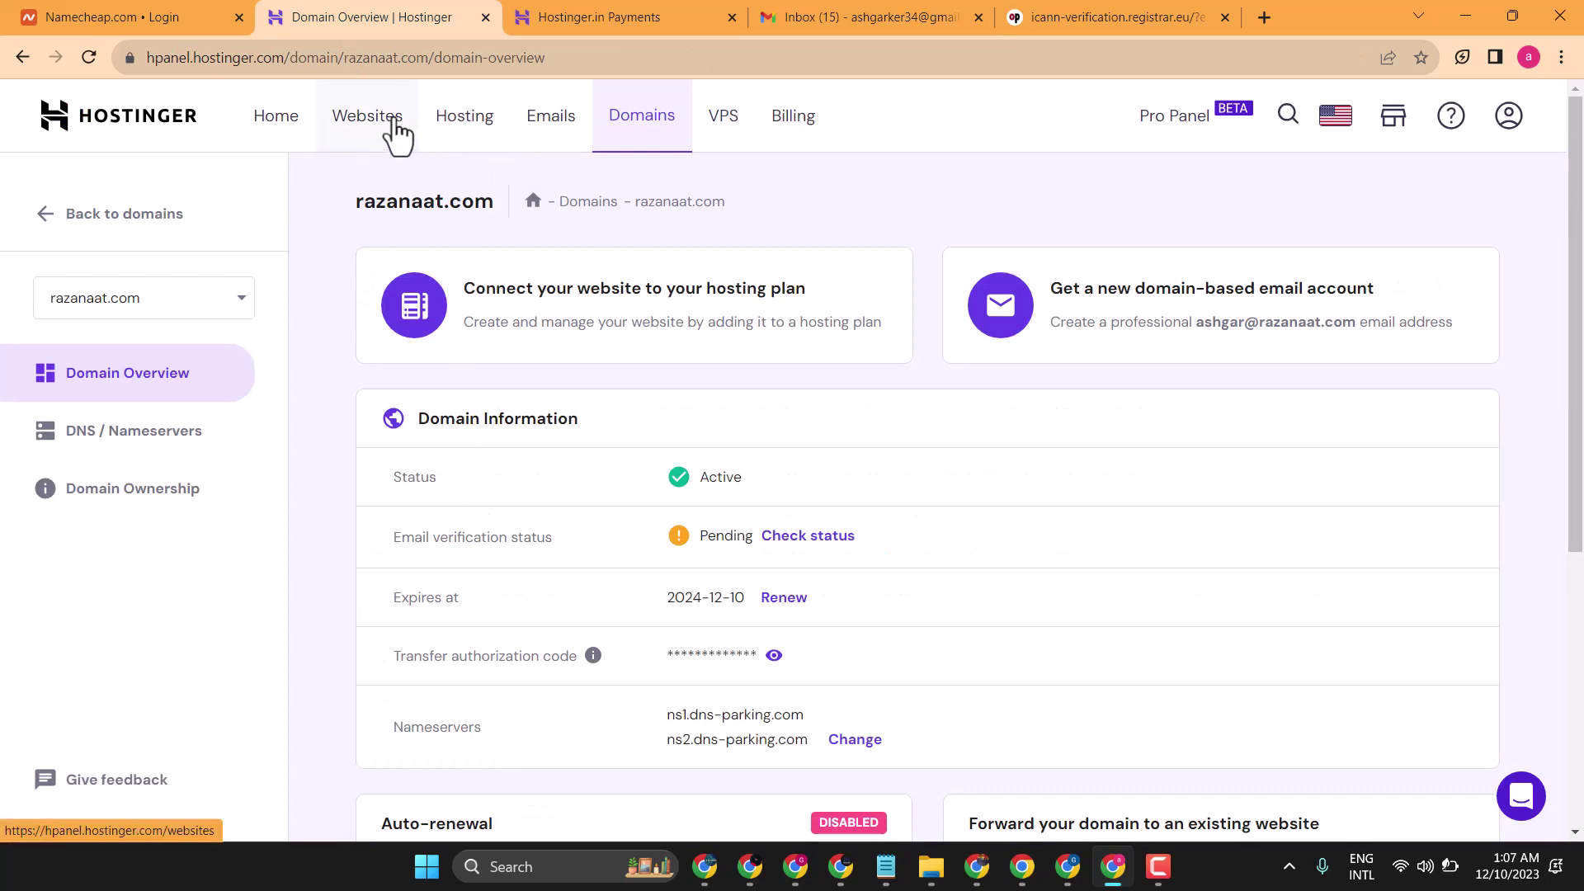
- Start a new Blog website from the Websites list, built with WordPress
click(396, 135)
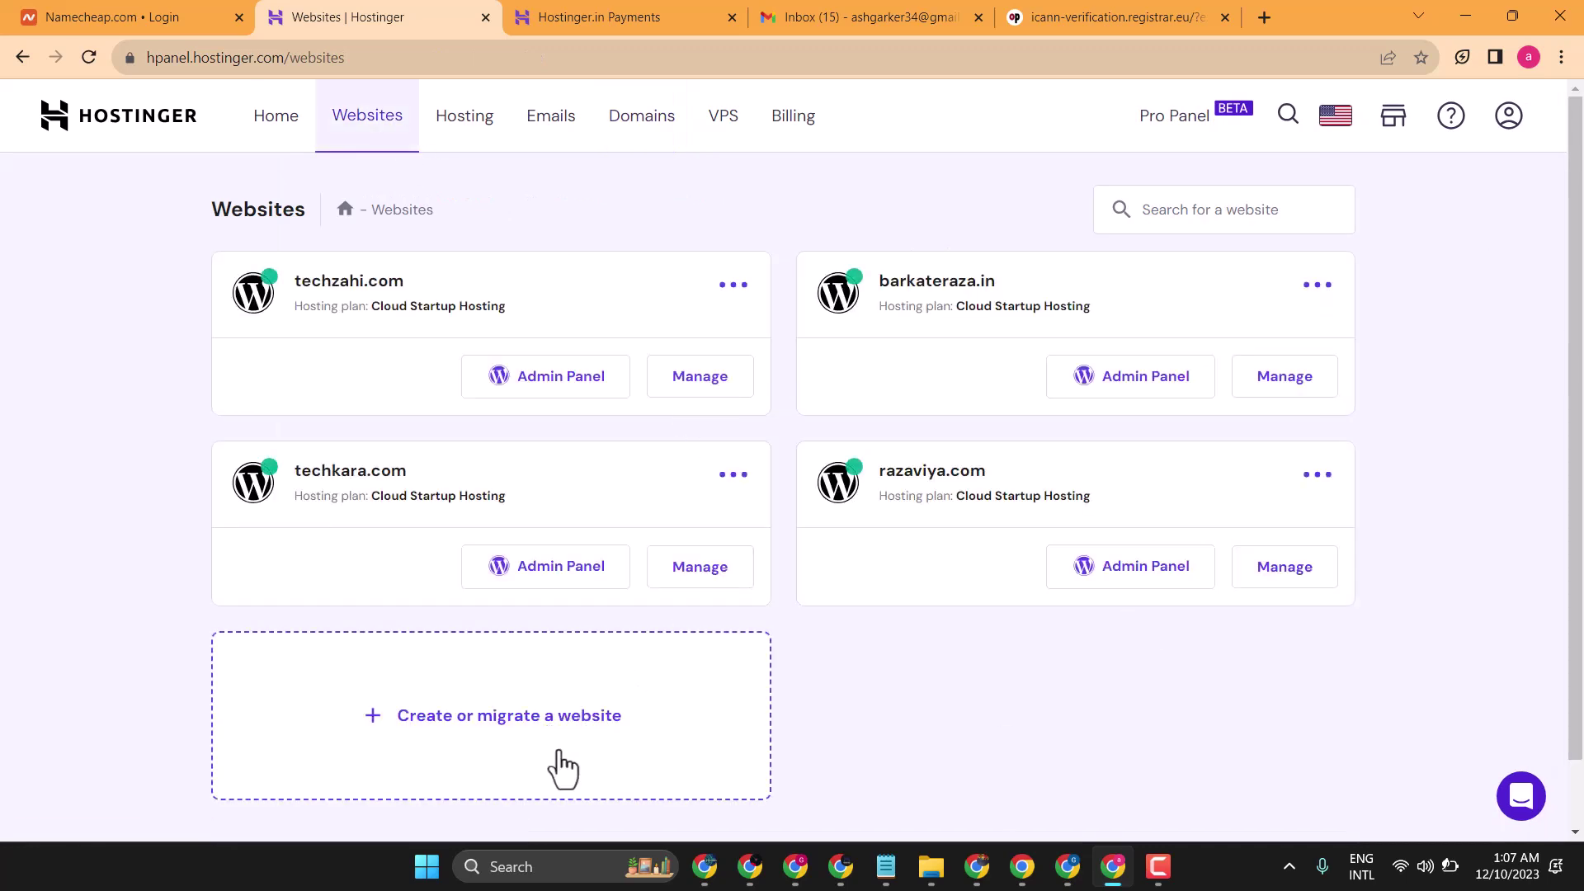
click(539, 711)
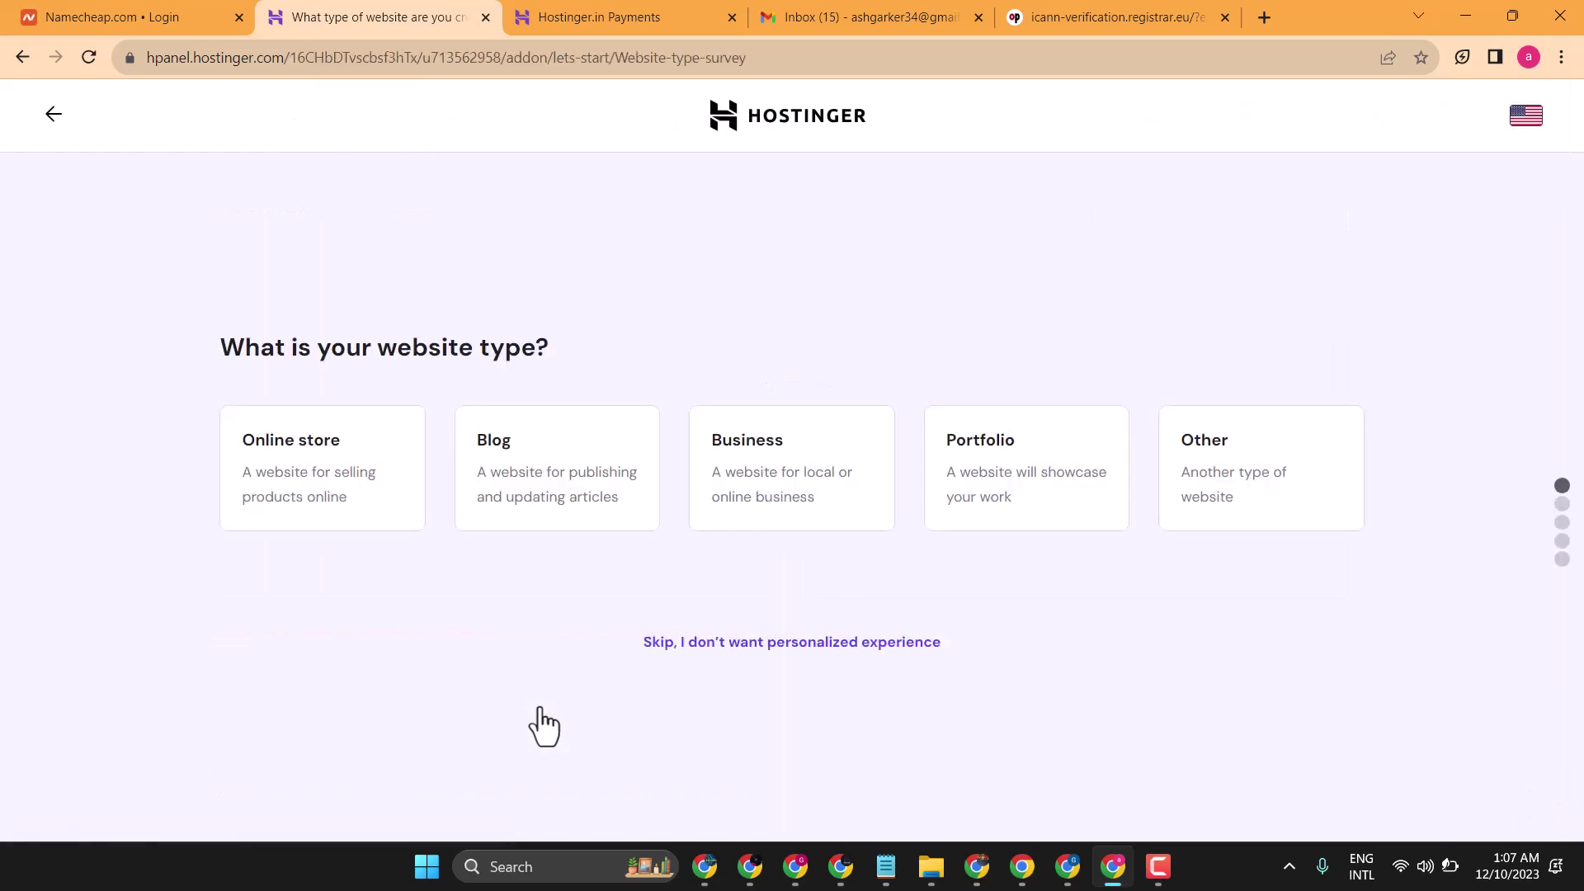
click(489, 453)
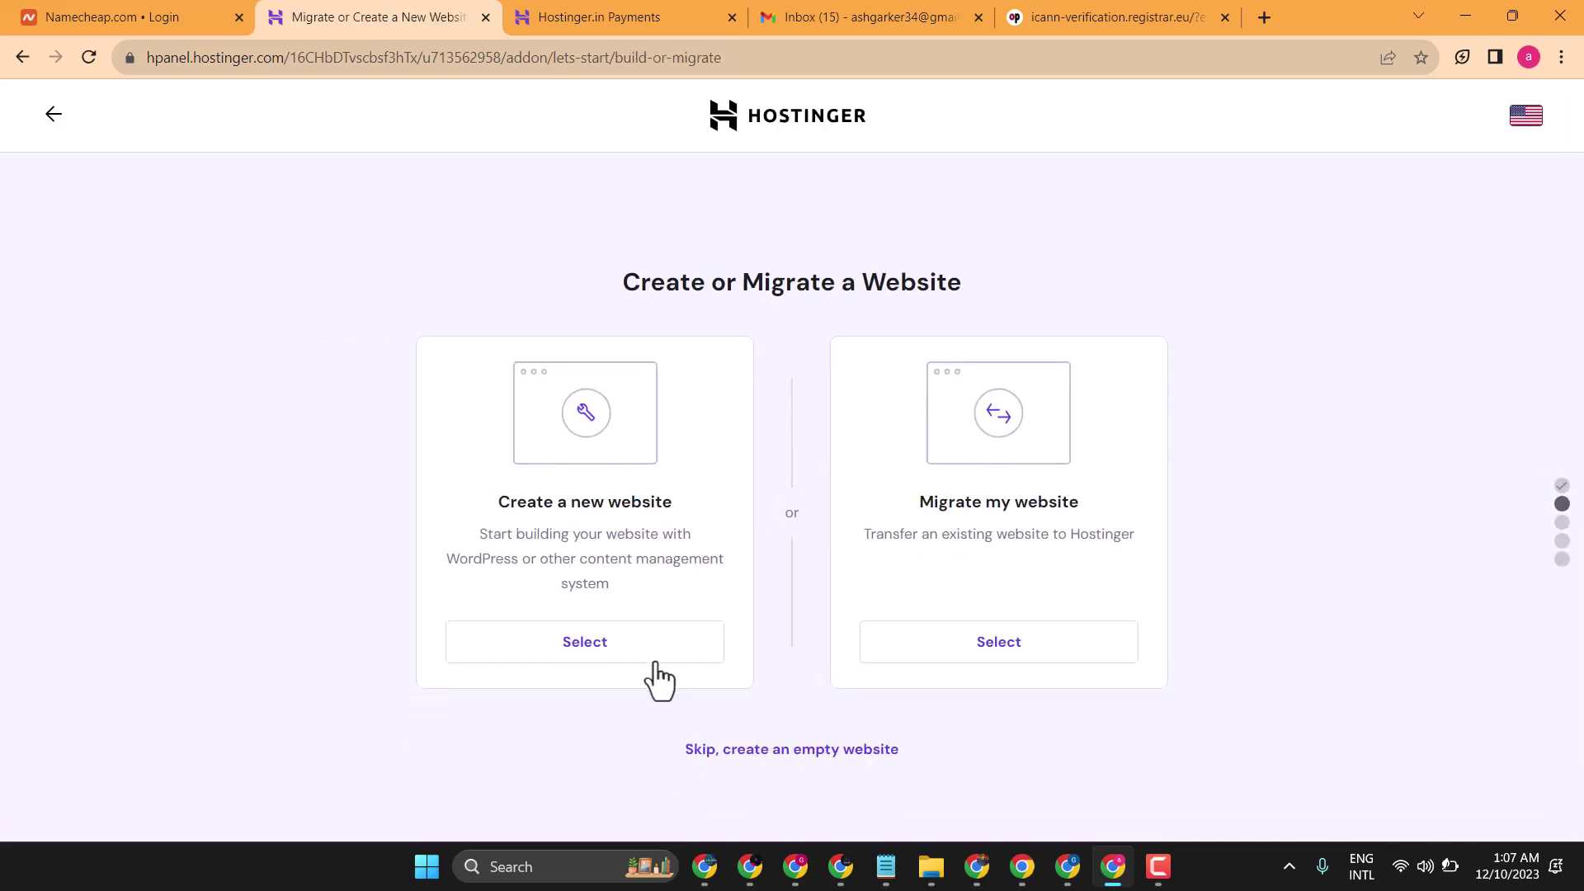
click(589, 654)
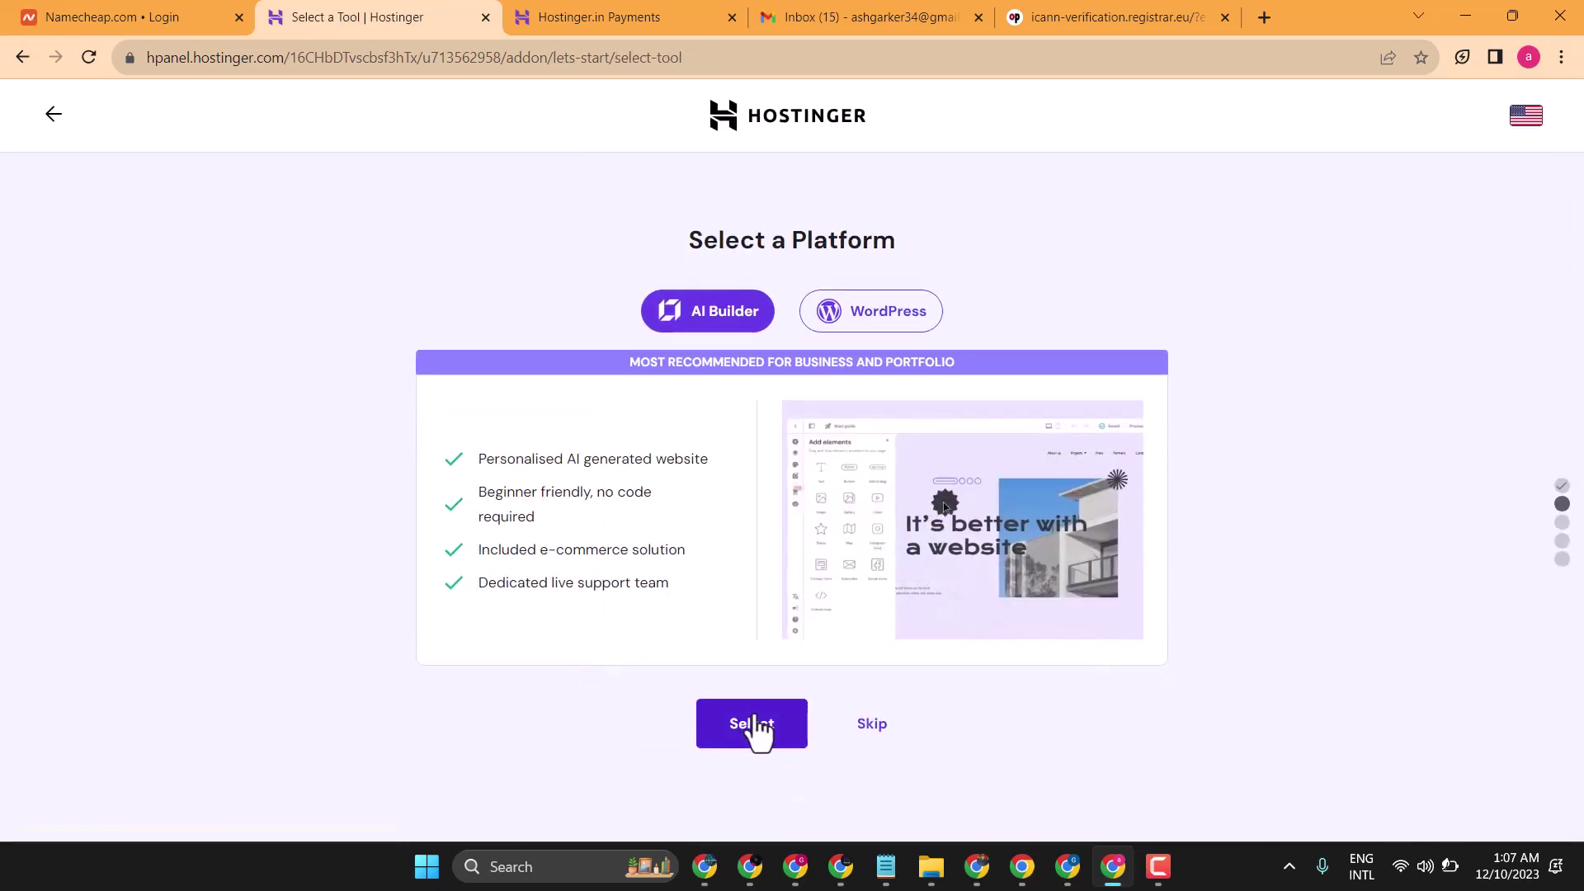
click(868, 324)
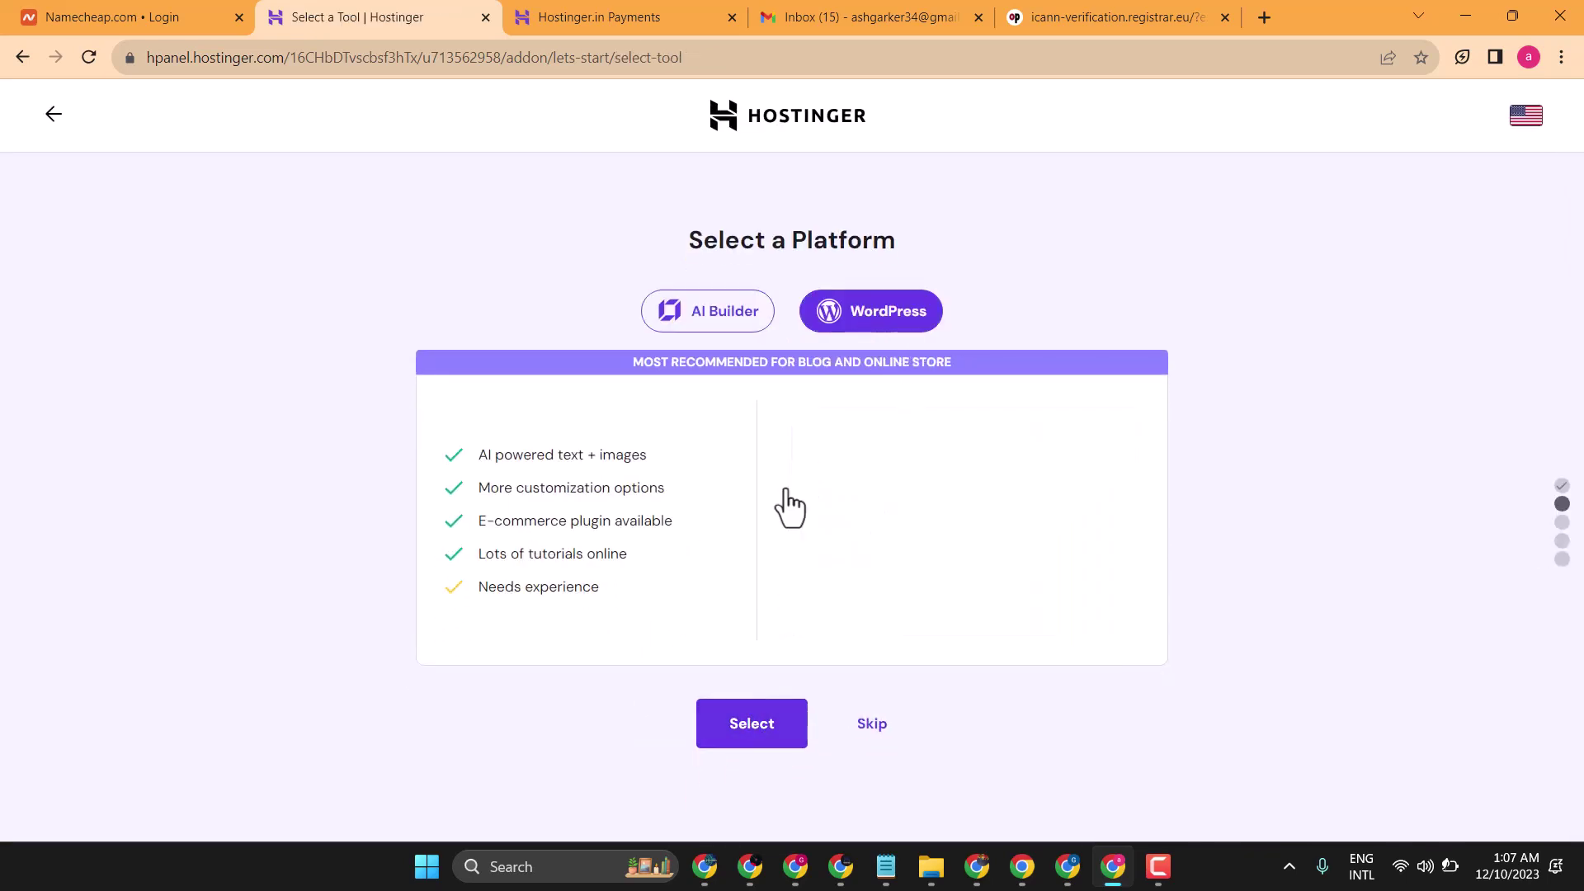
click(744, 746)
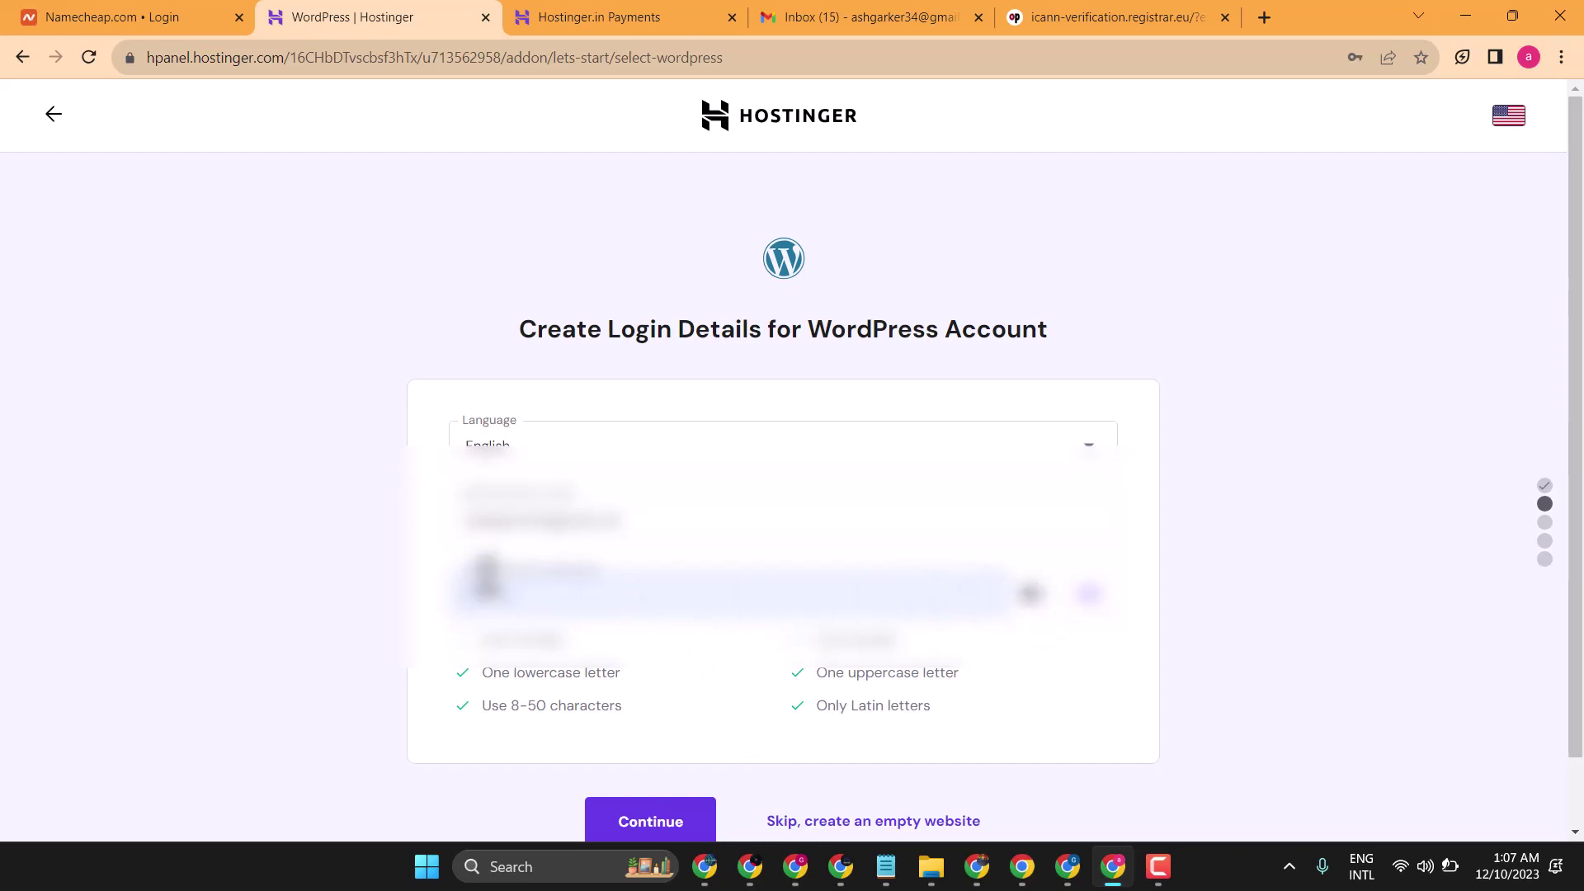
- Skip plugins, pick the GeneratePress template and skip the AI content step
scroll(314, 547, down, 1)
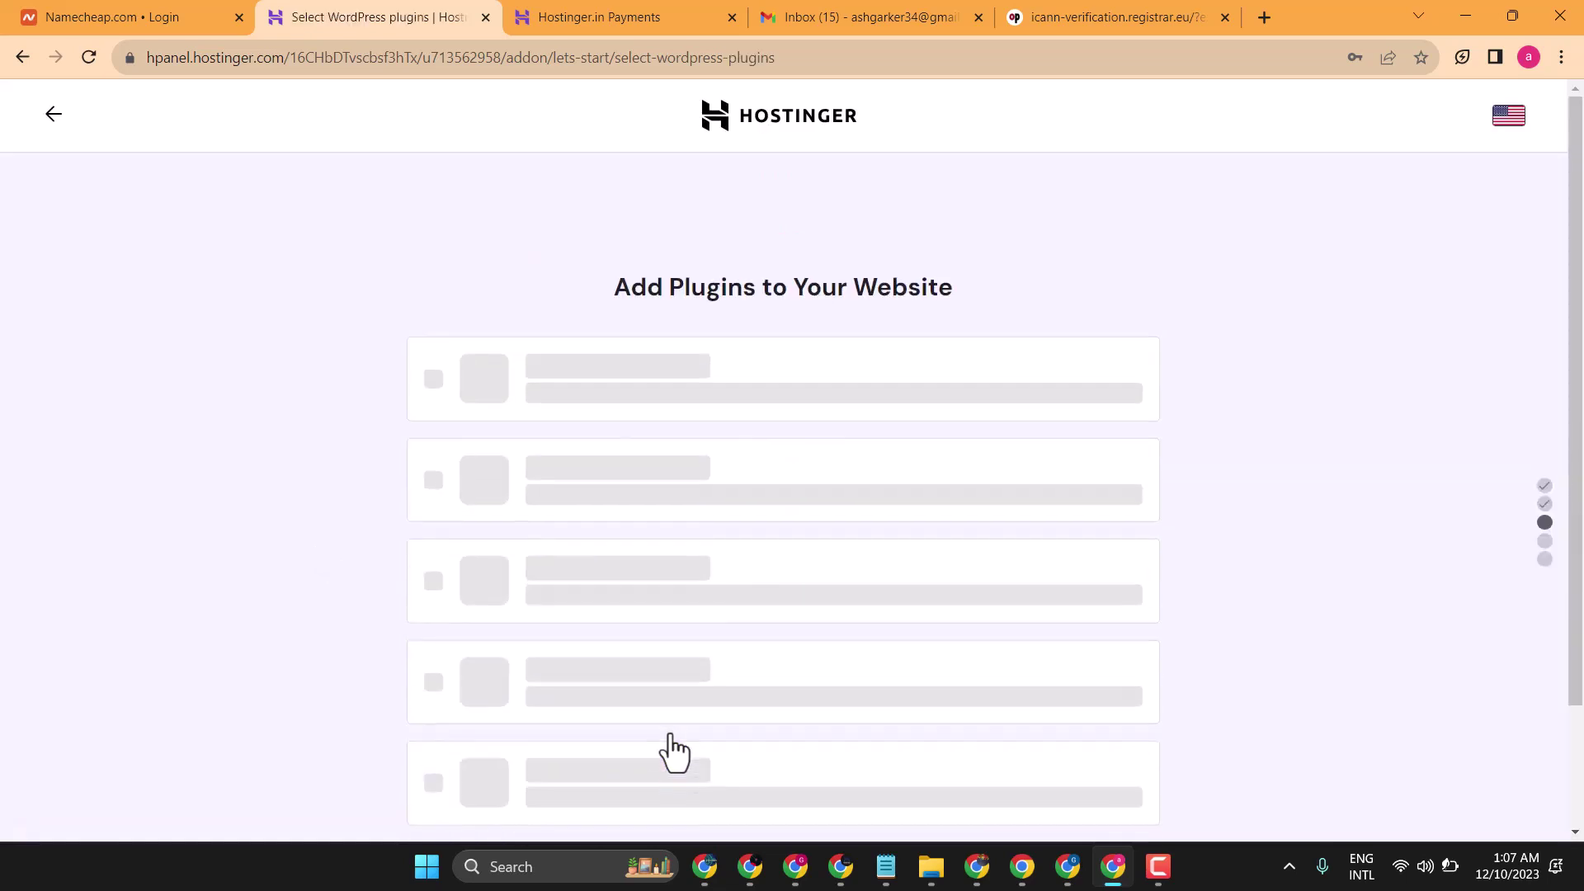
scroll(700, 693, down, 3)
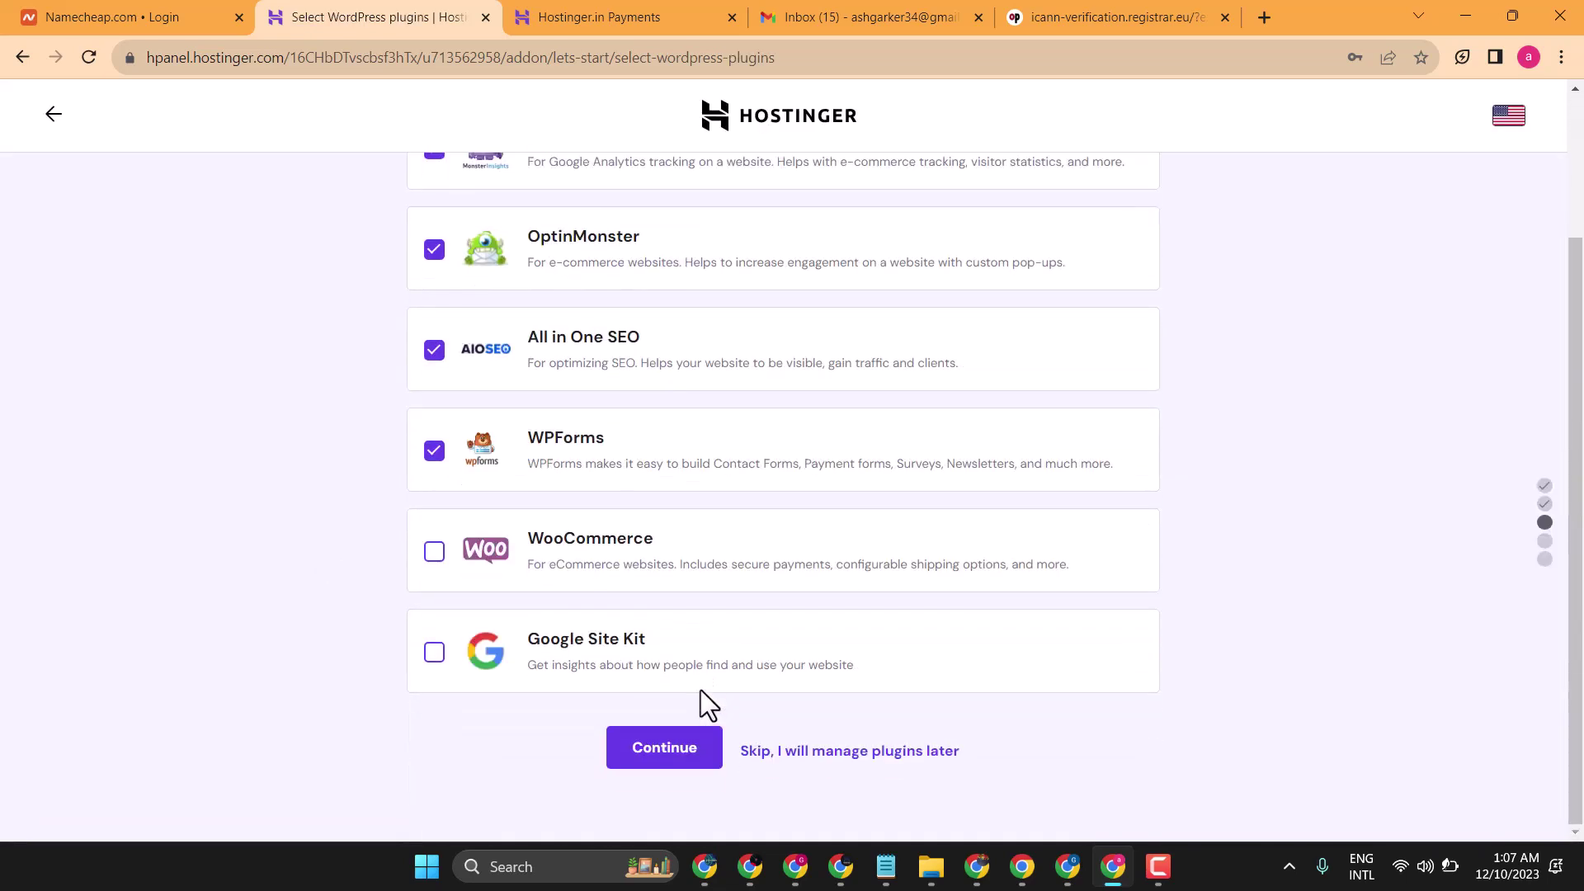
click(798, 752)
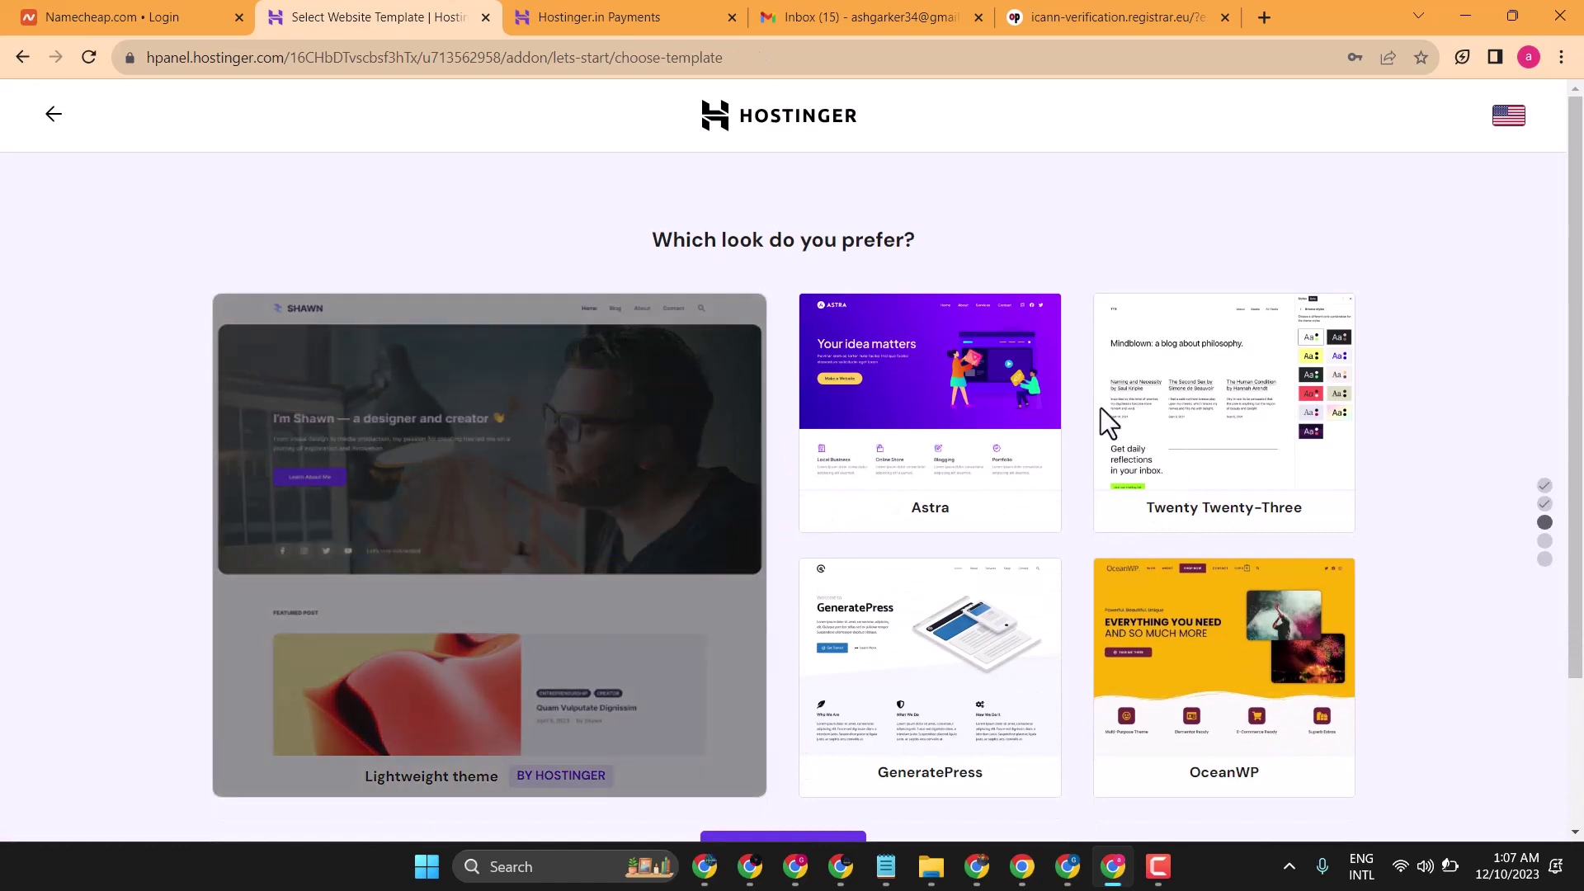
scroll(889, 386, down, 3)
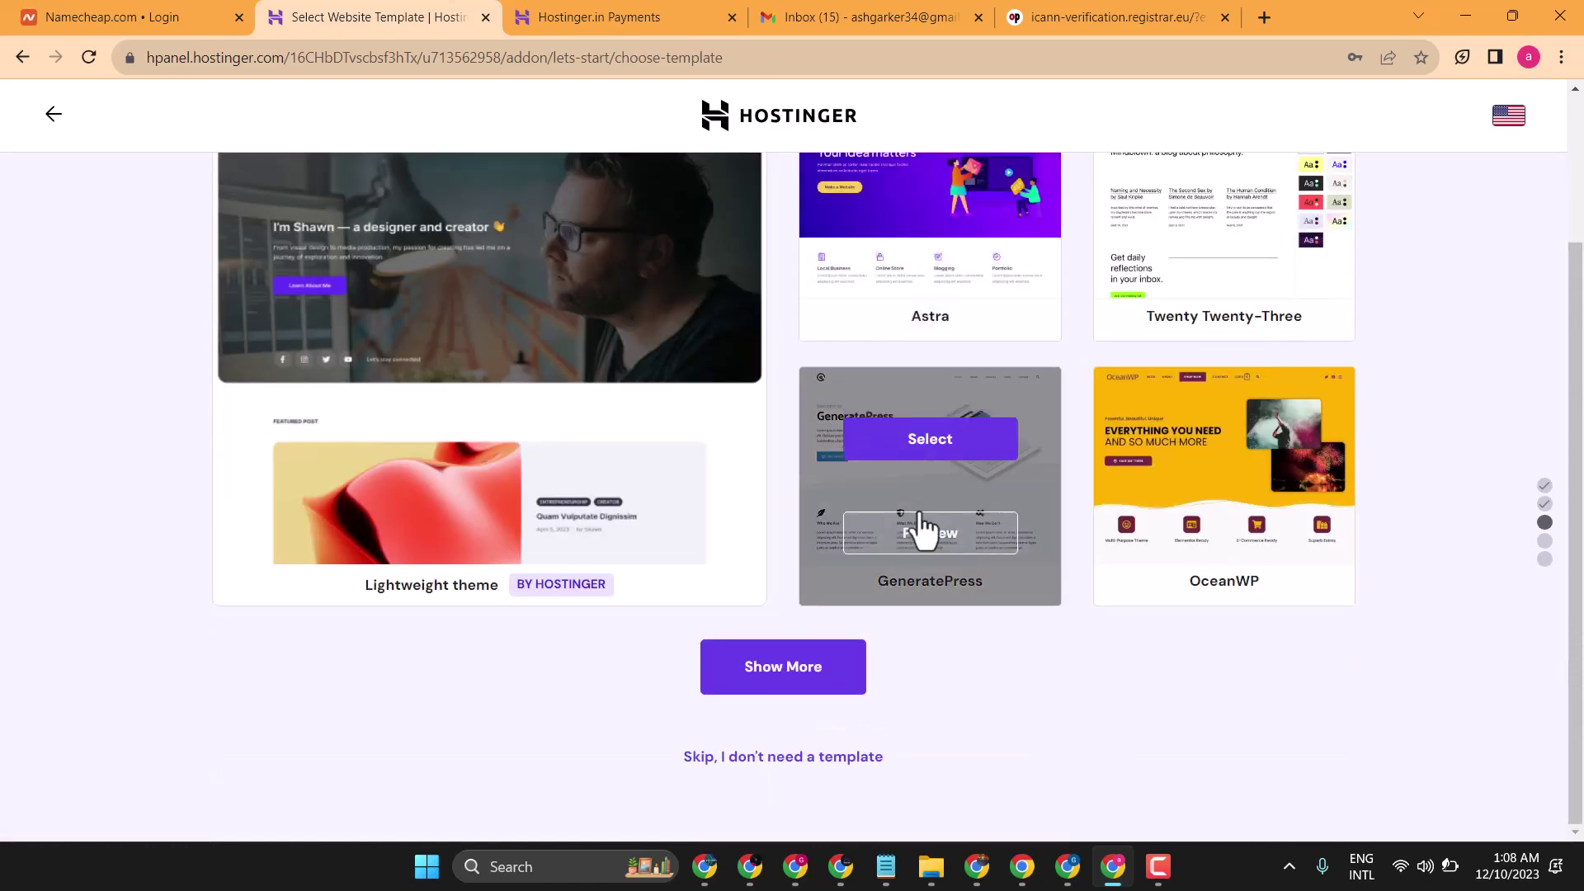
click(942, 450)
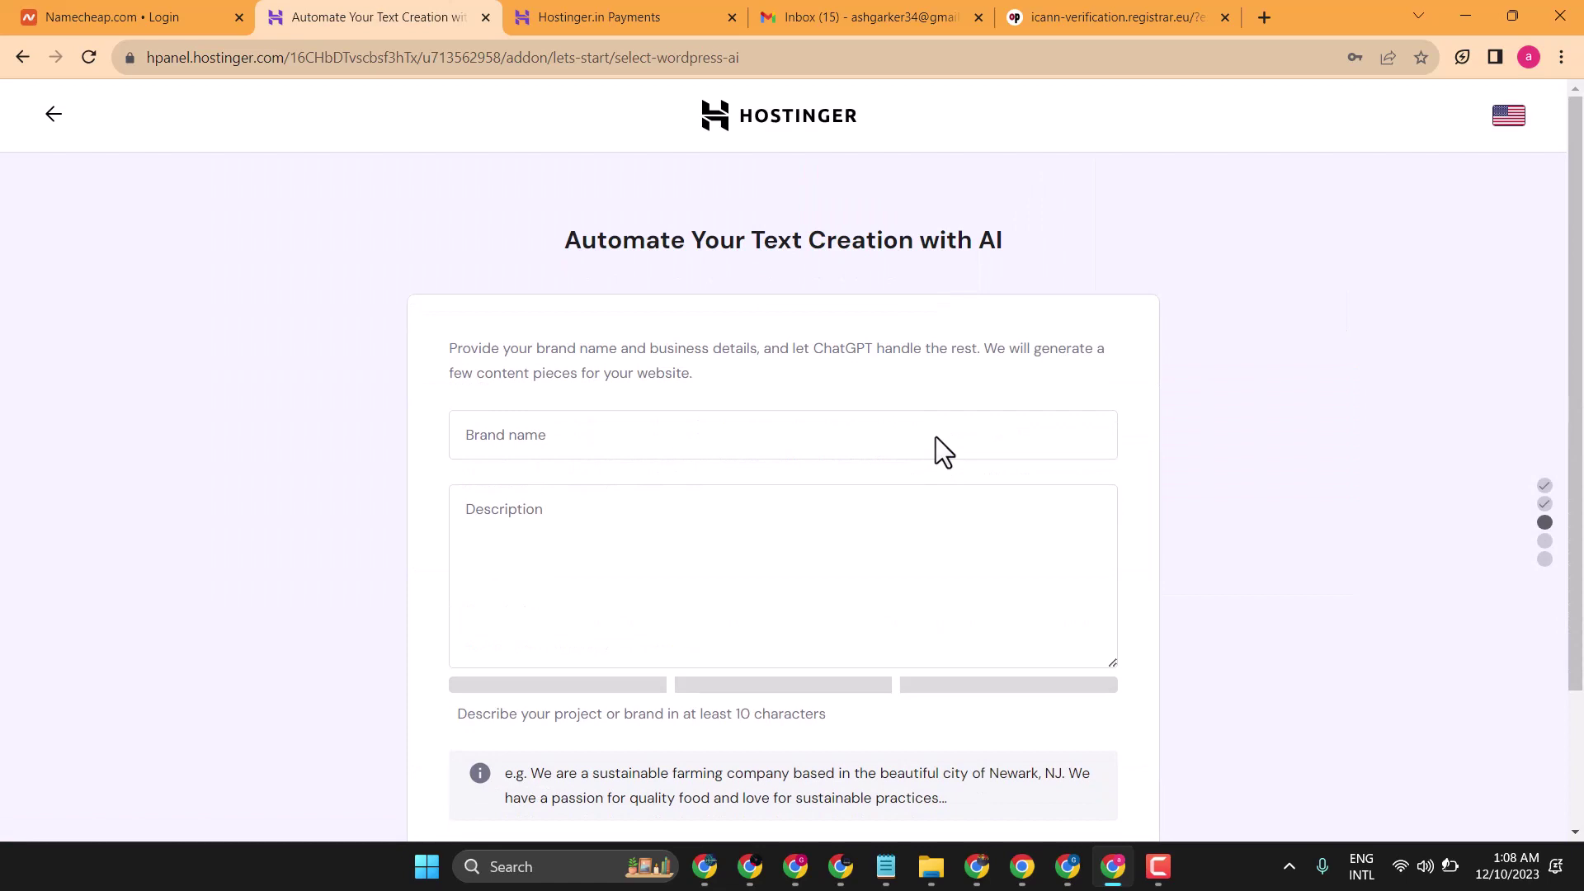
scroll(937, 437, down, 2)
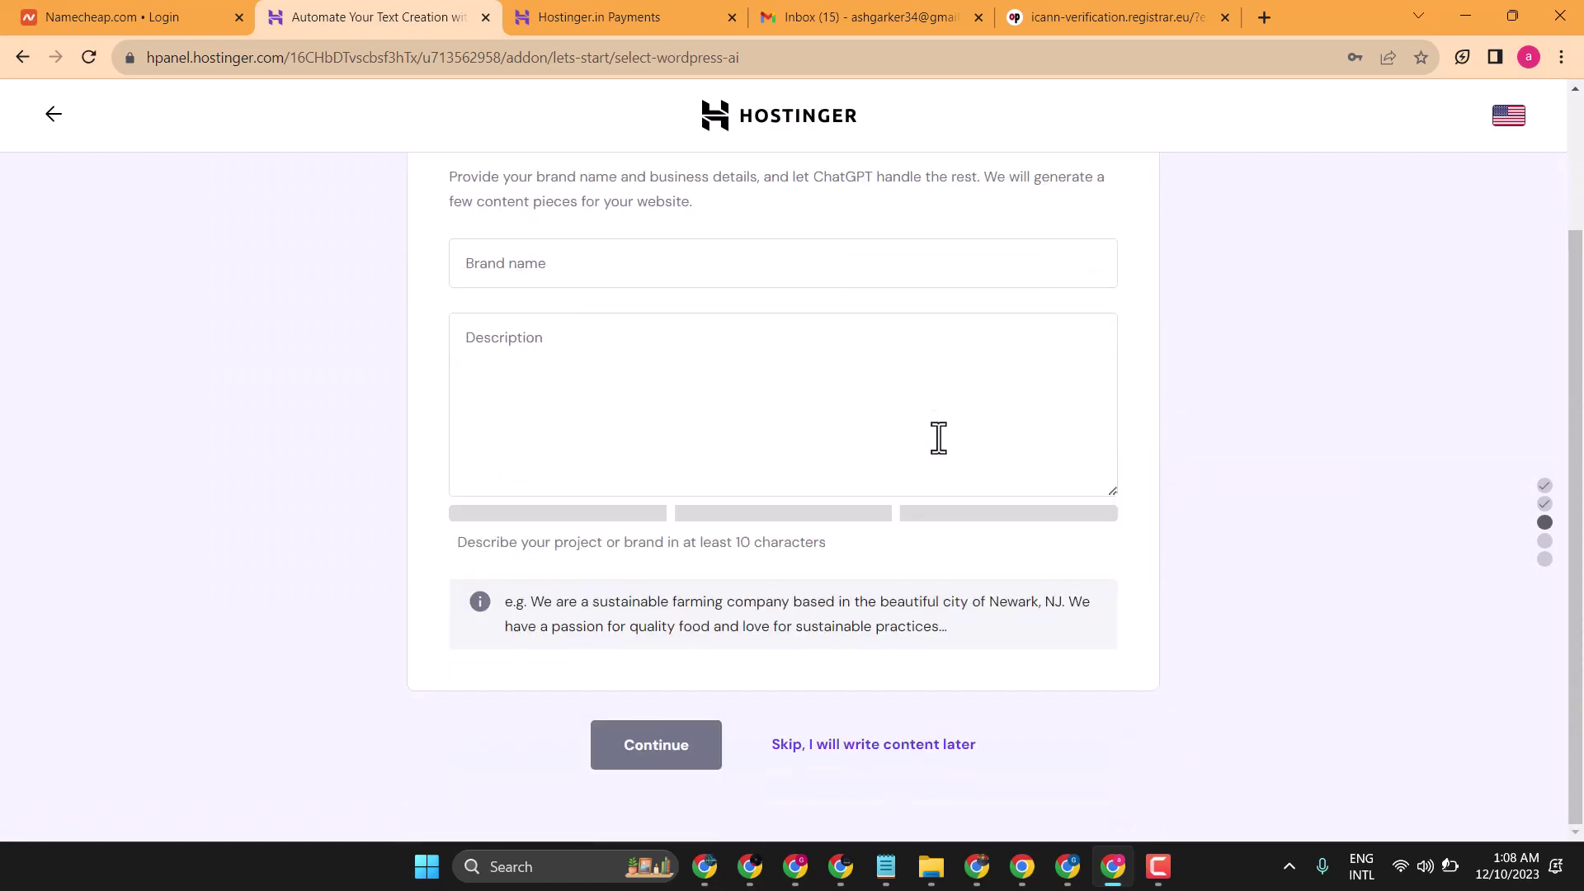
click(836, 744)
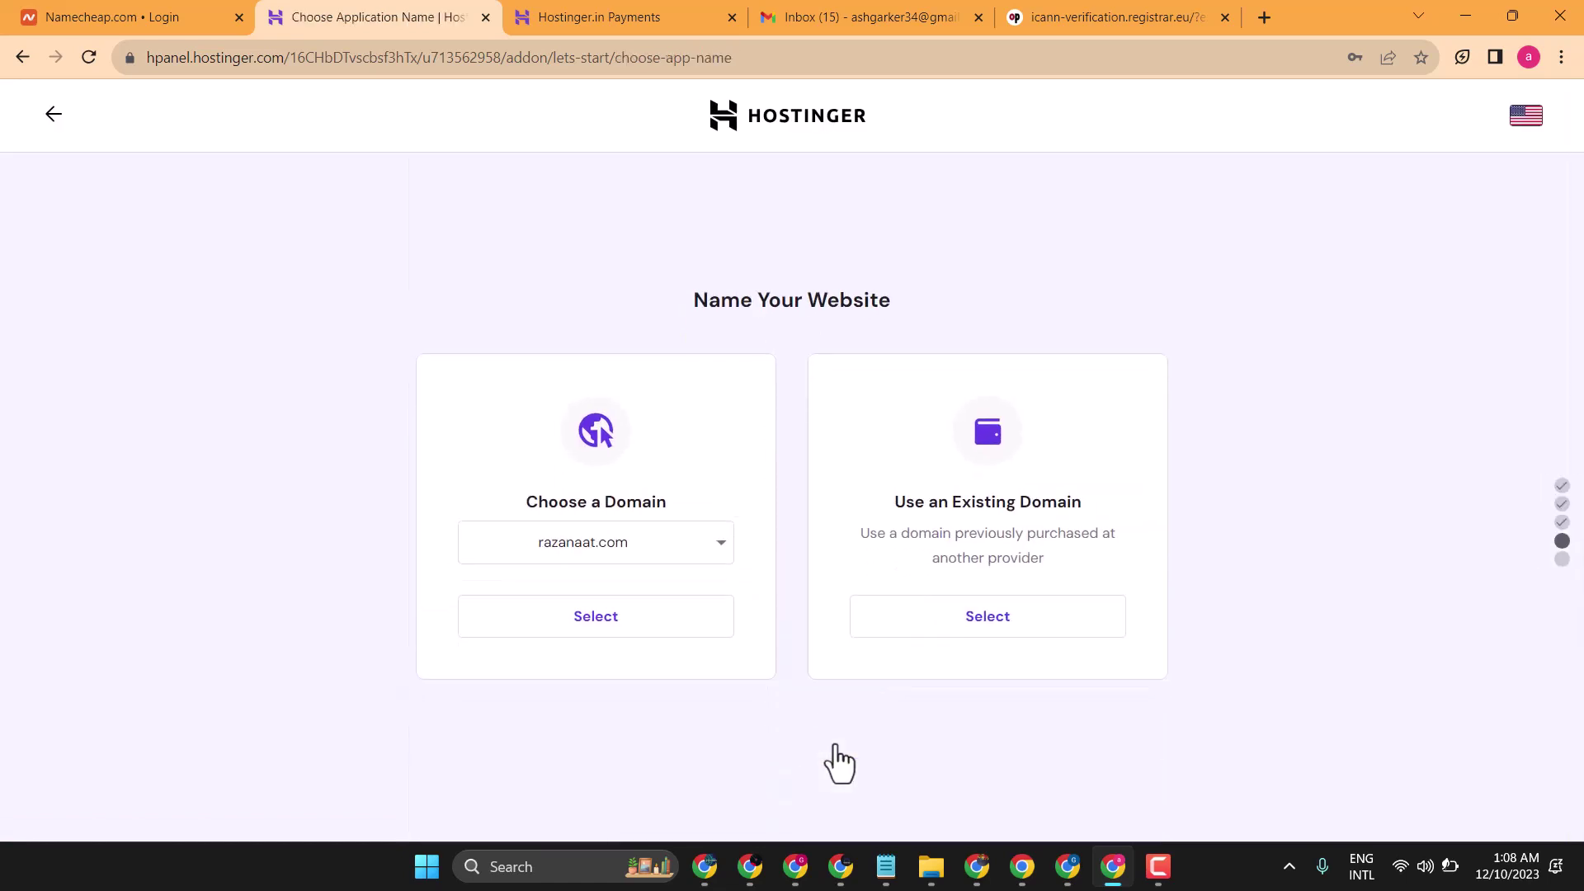
- Select razanaat.com as the domain and let the build reach 'Well Done, You Are Ready!'
click(592, 623)
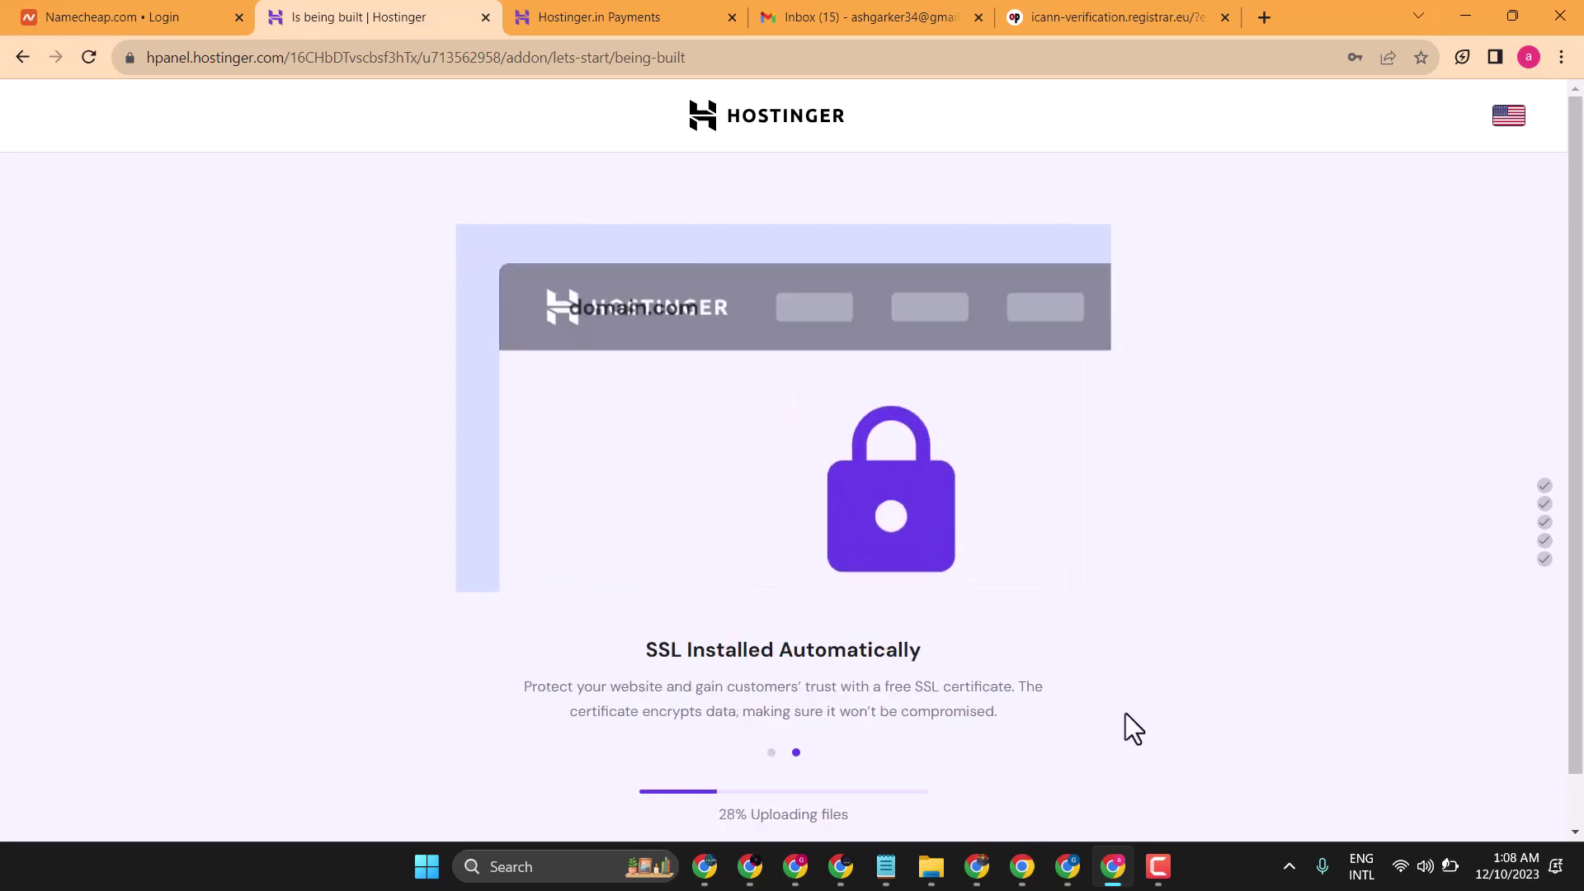
scroll(1394, 663, down, 1)
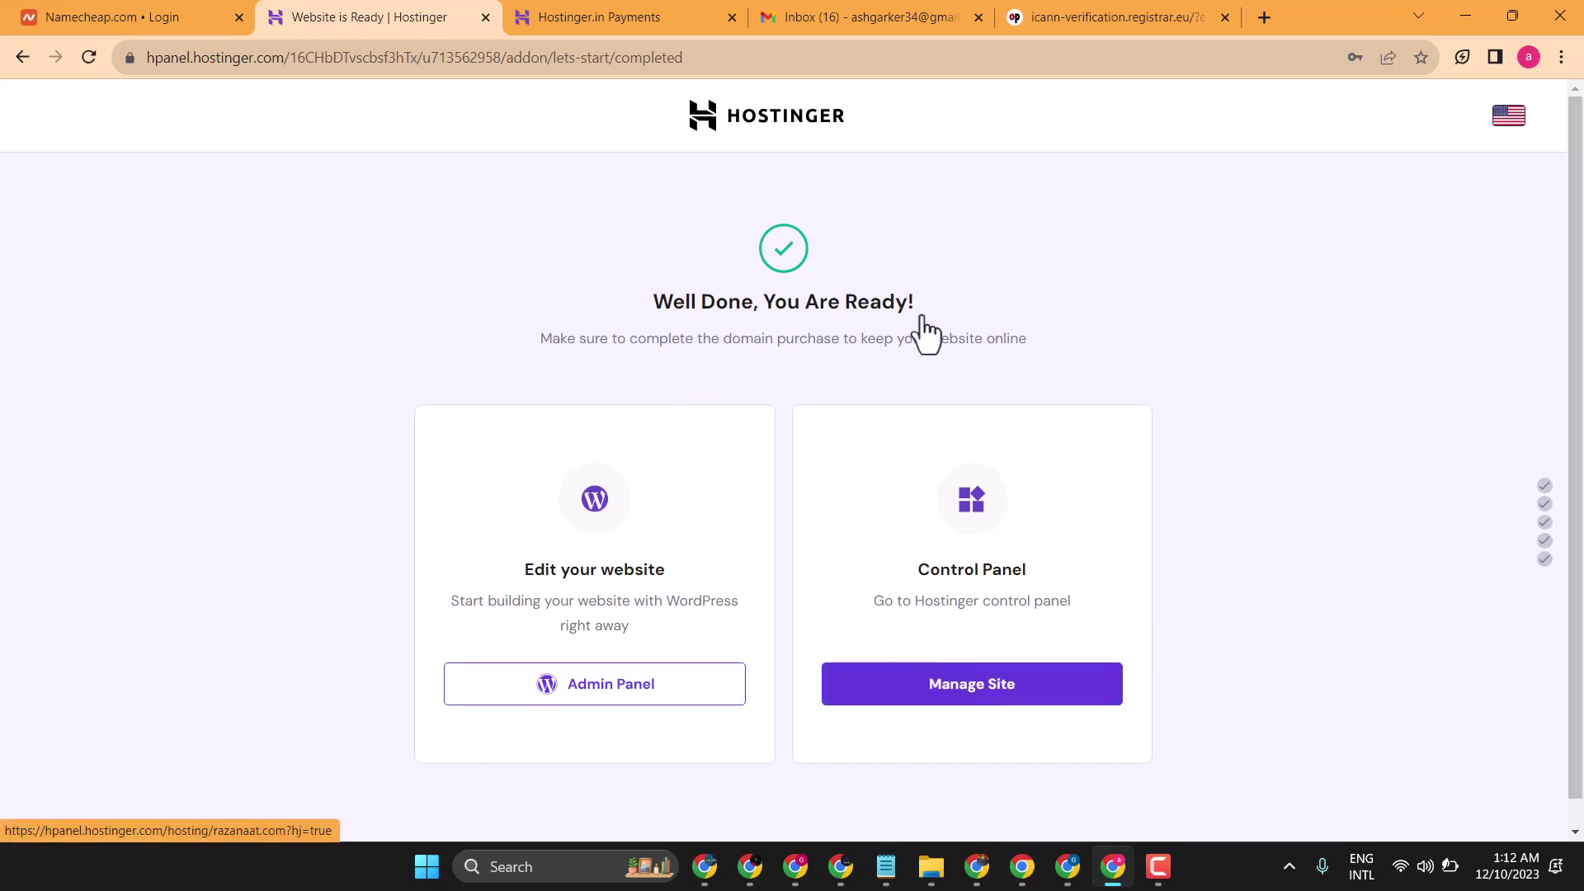
- Launch the site's Admin Panel, then view Gmail's Primary inbox
click(647, 699)
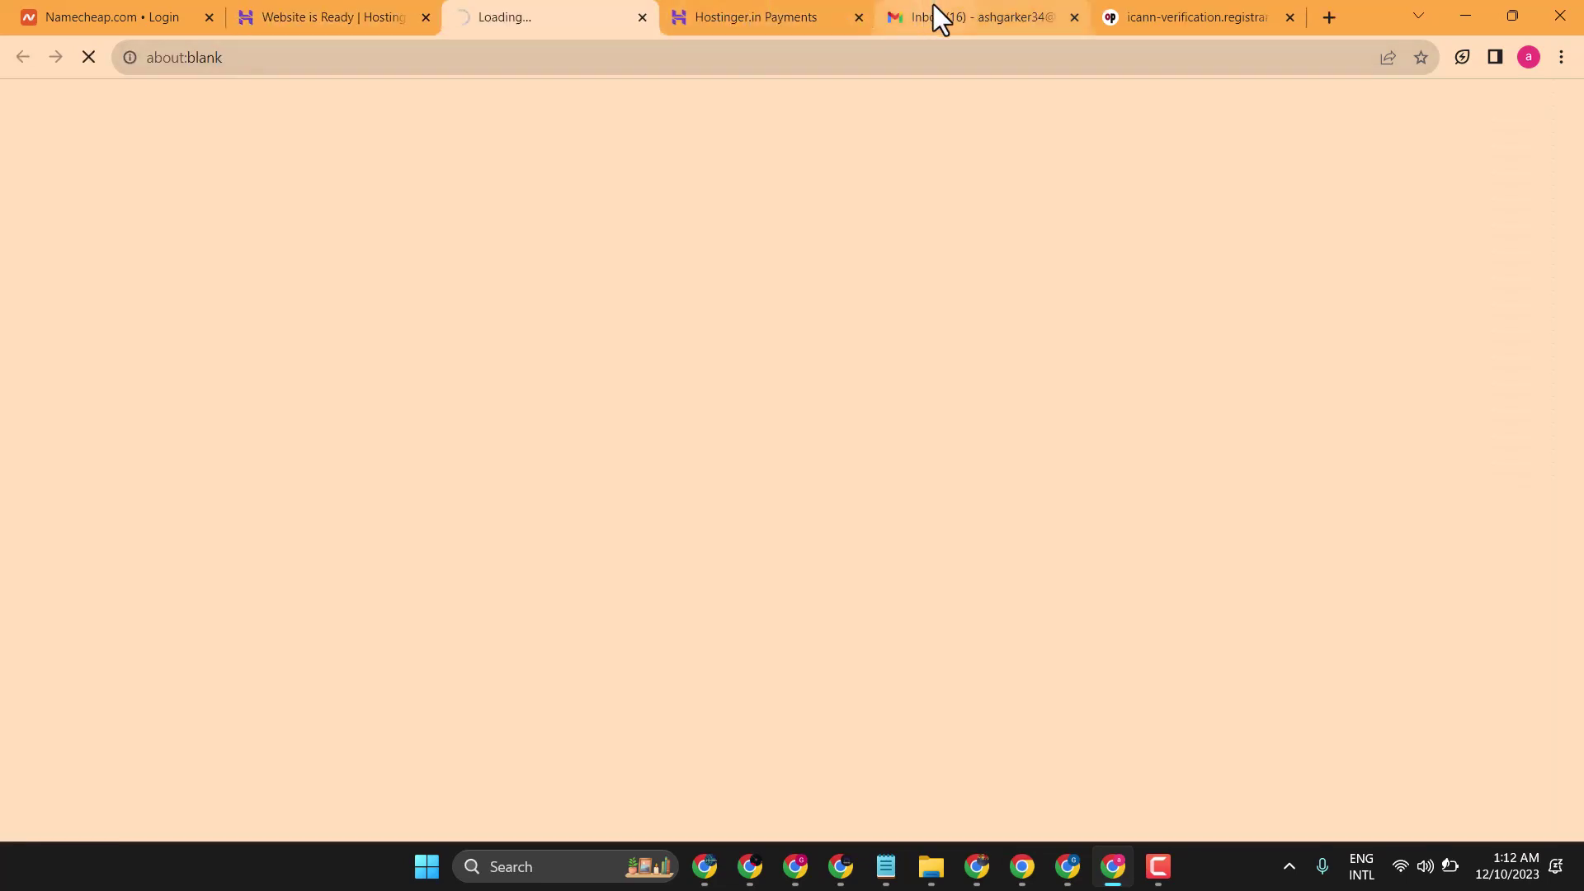
click(930, 14)
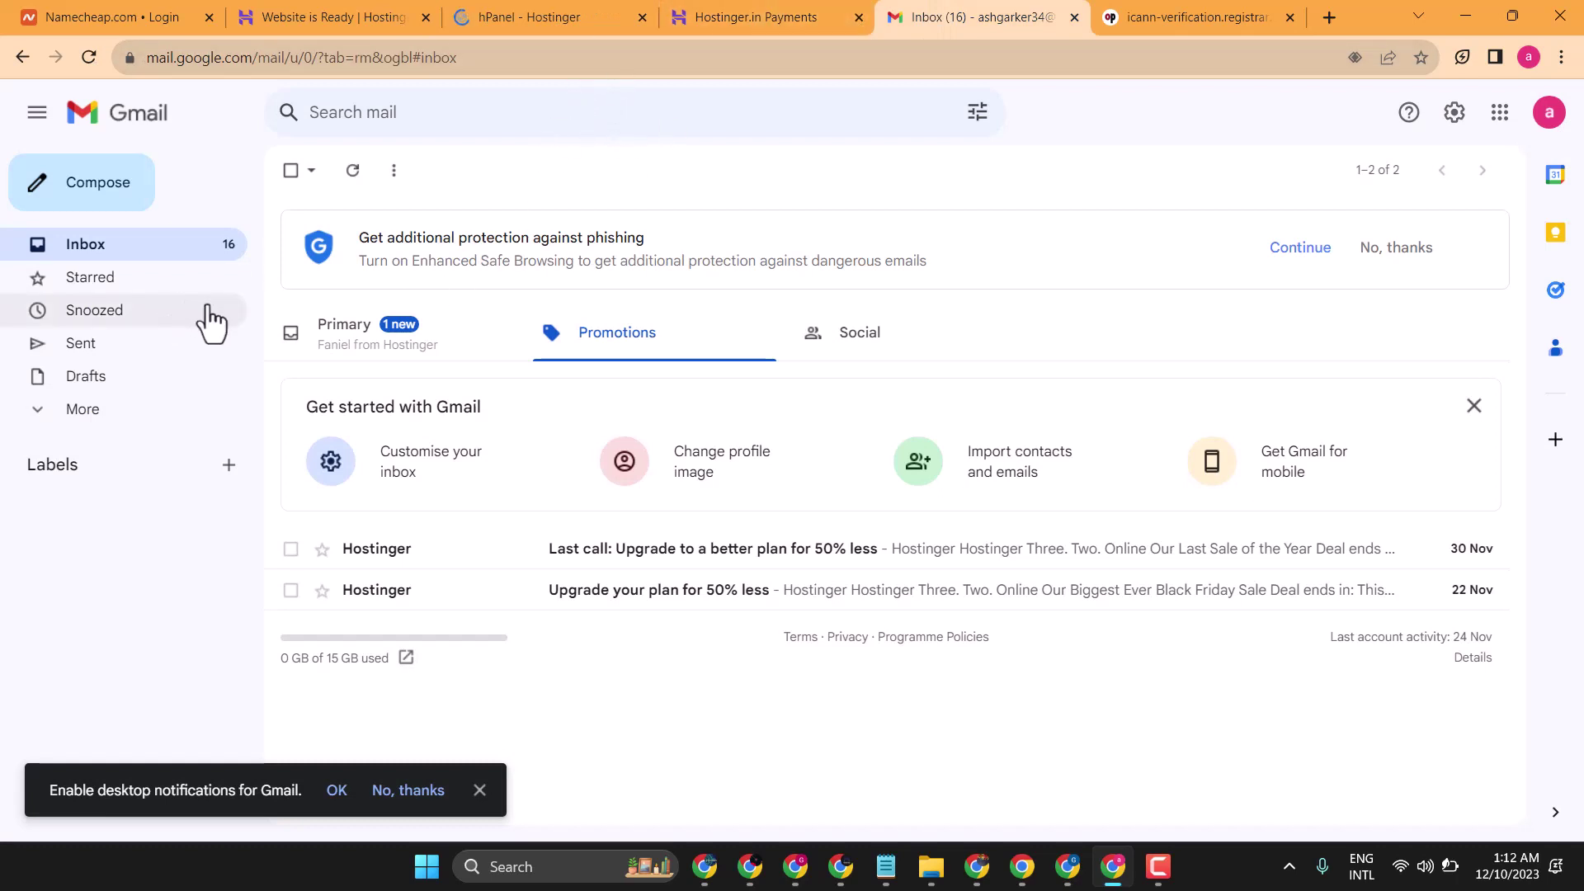
click(343, 348)
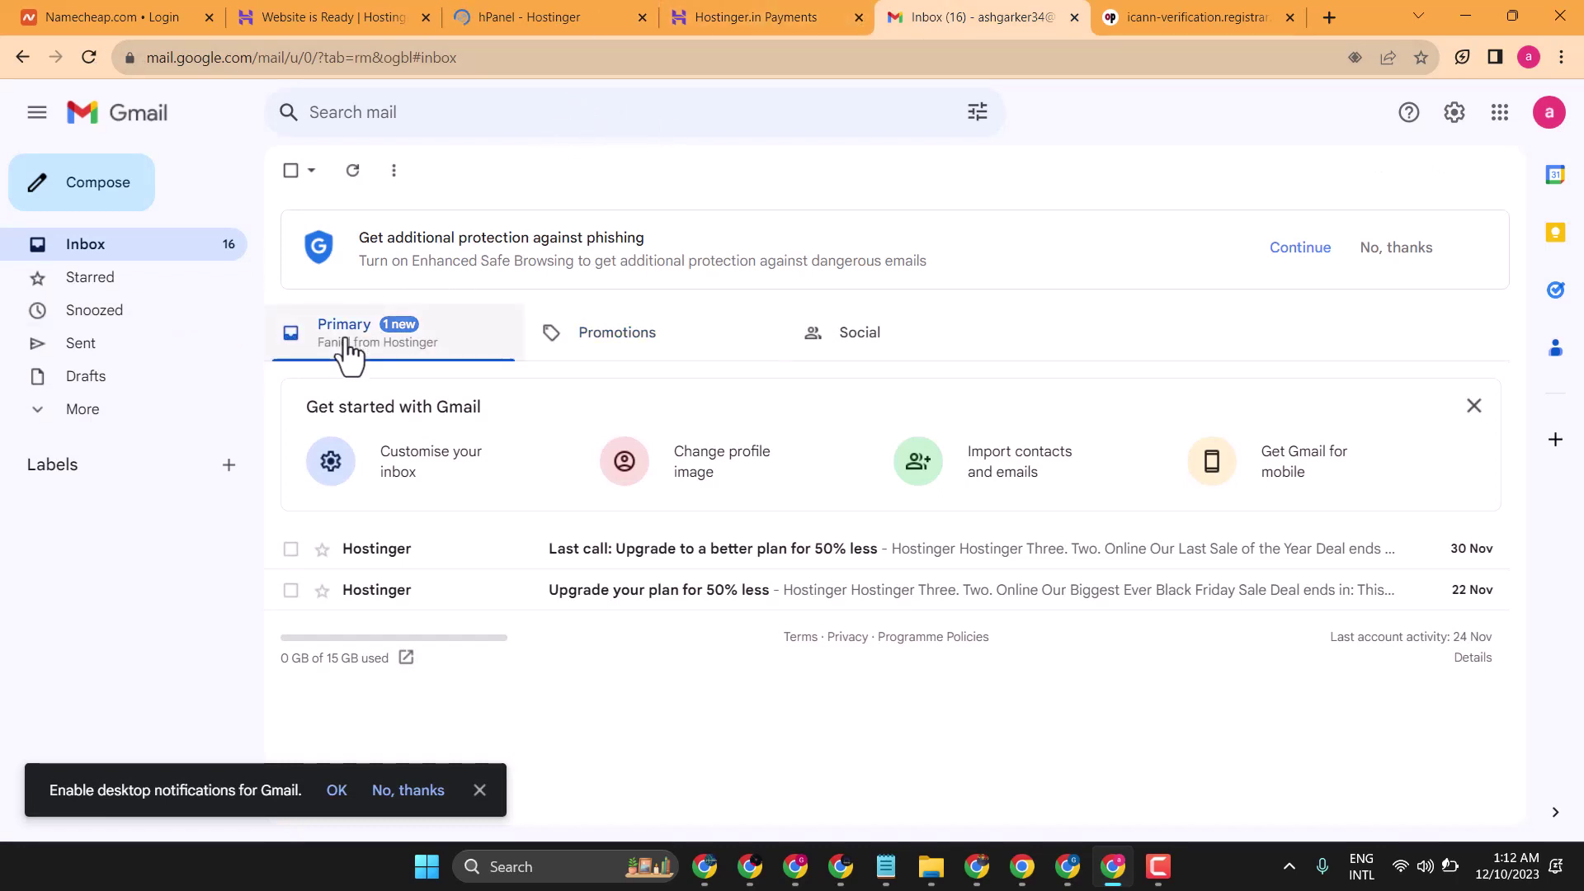
- Load razanaat.com in Chrome's address bar
click(452, 55)
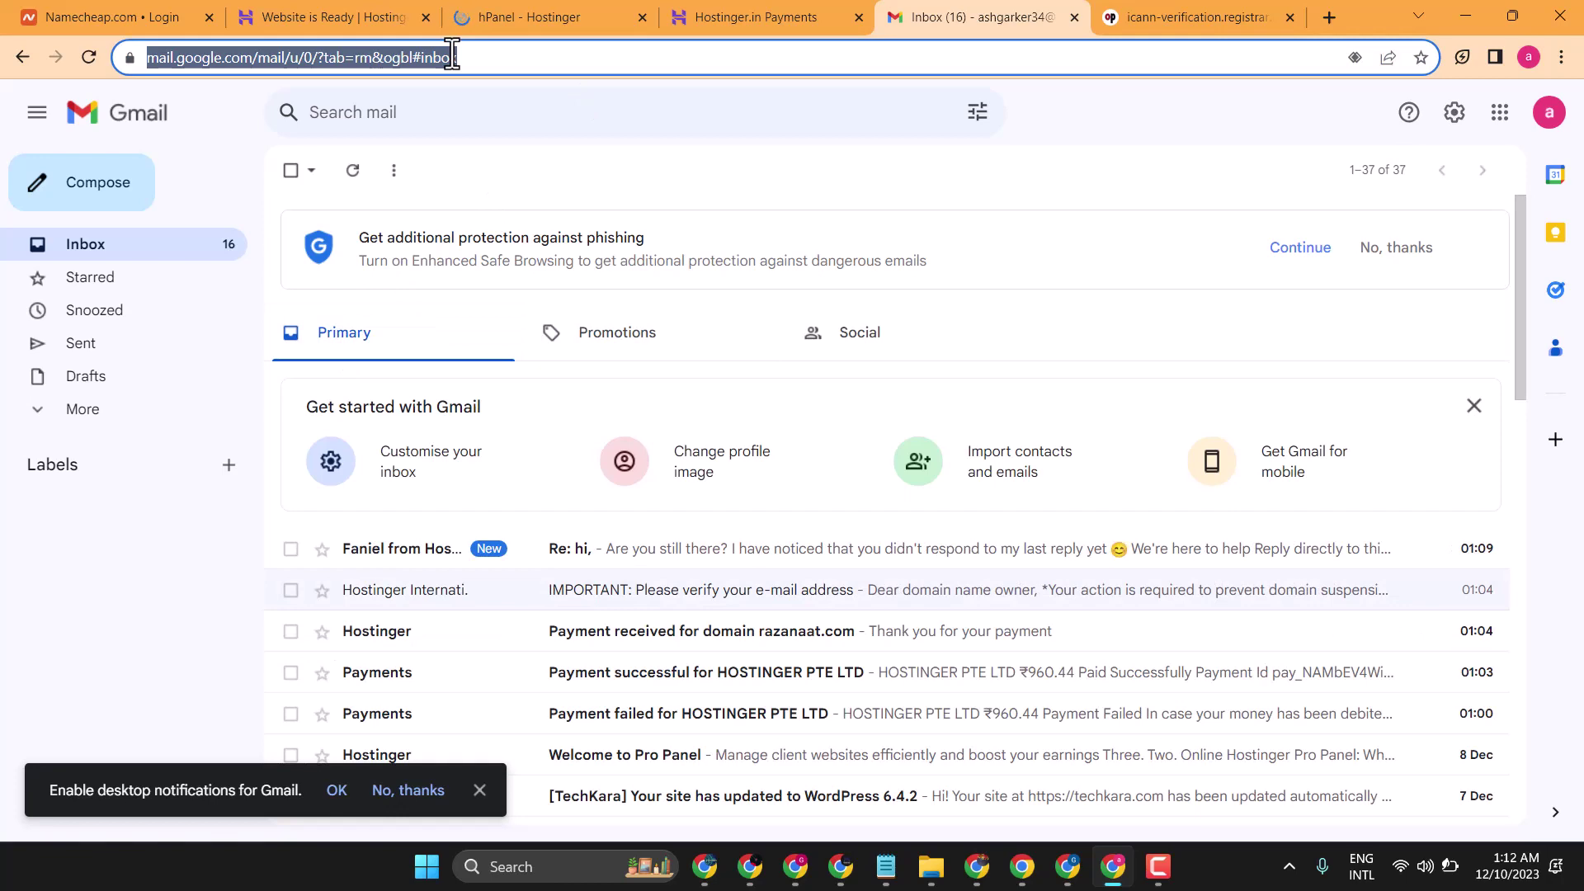
text(raza)
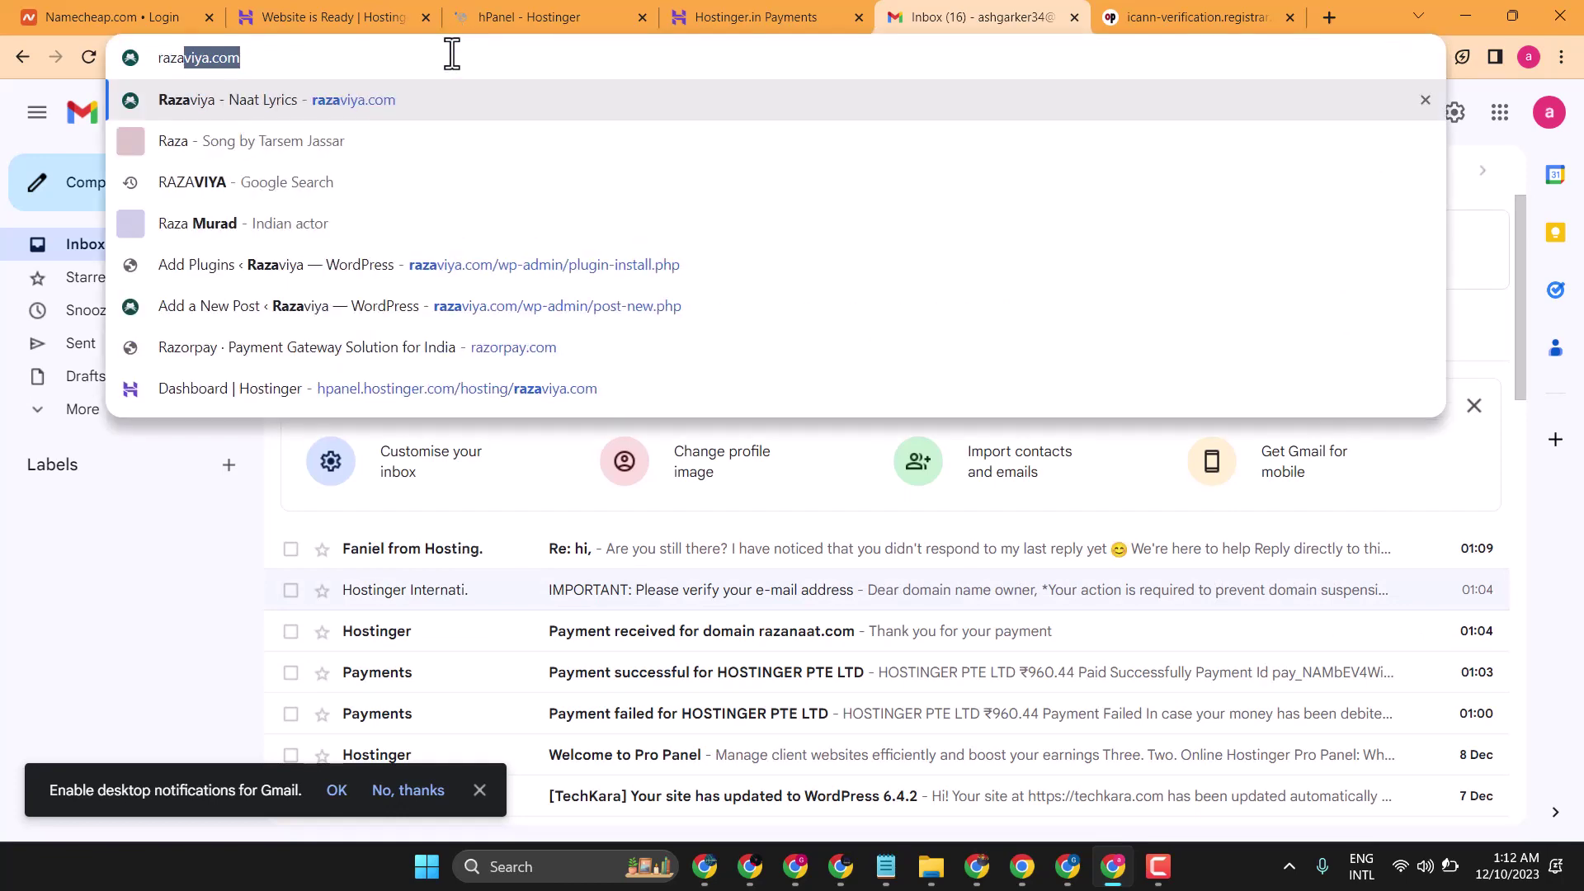
text(n)
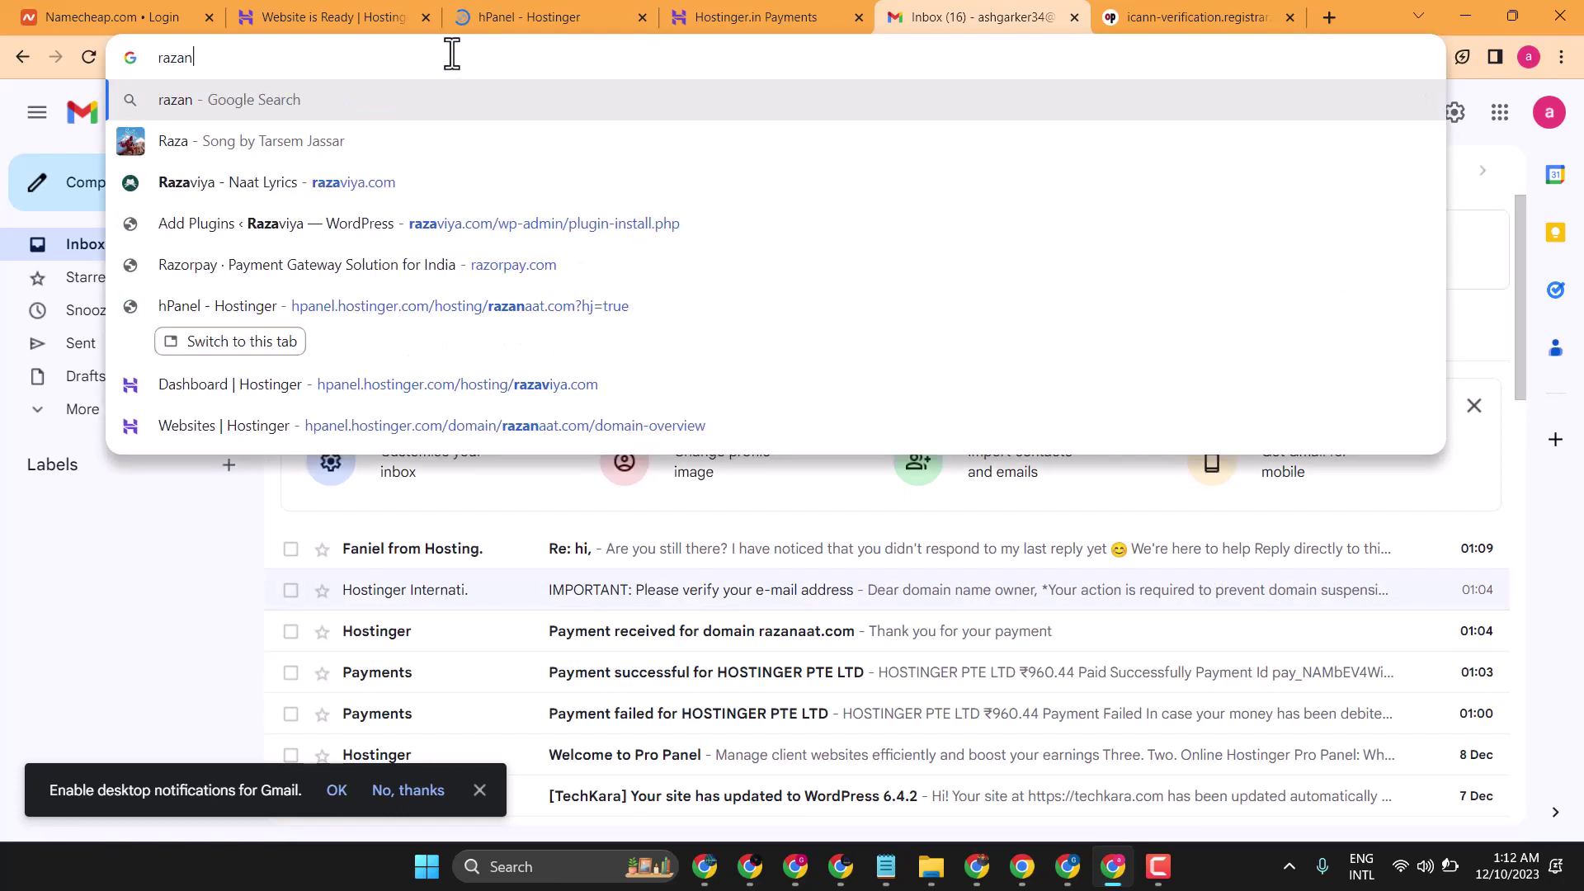
text(aat.com)
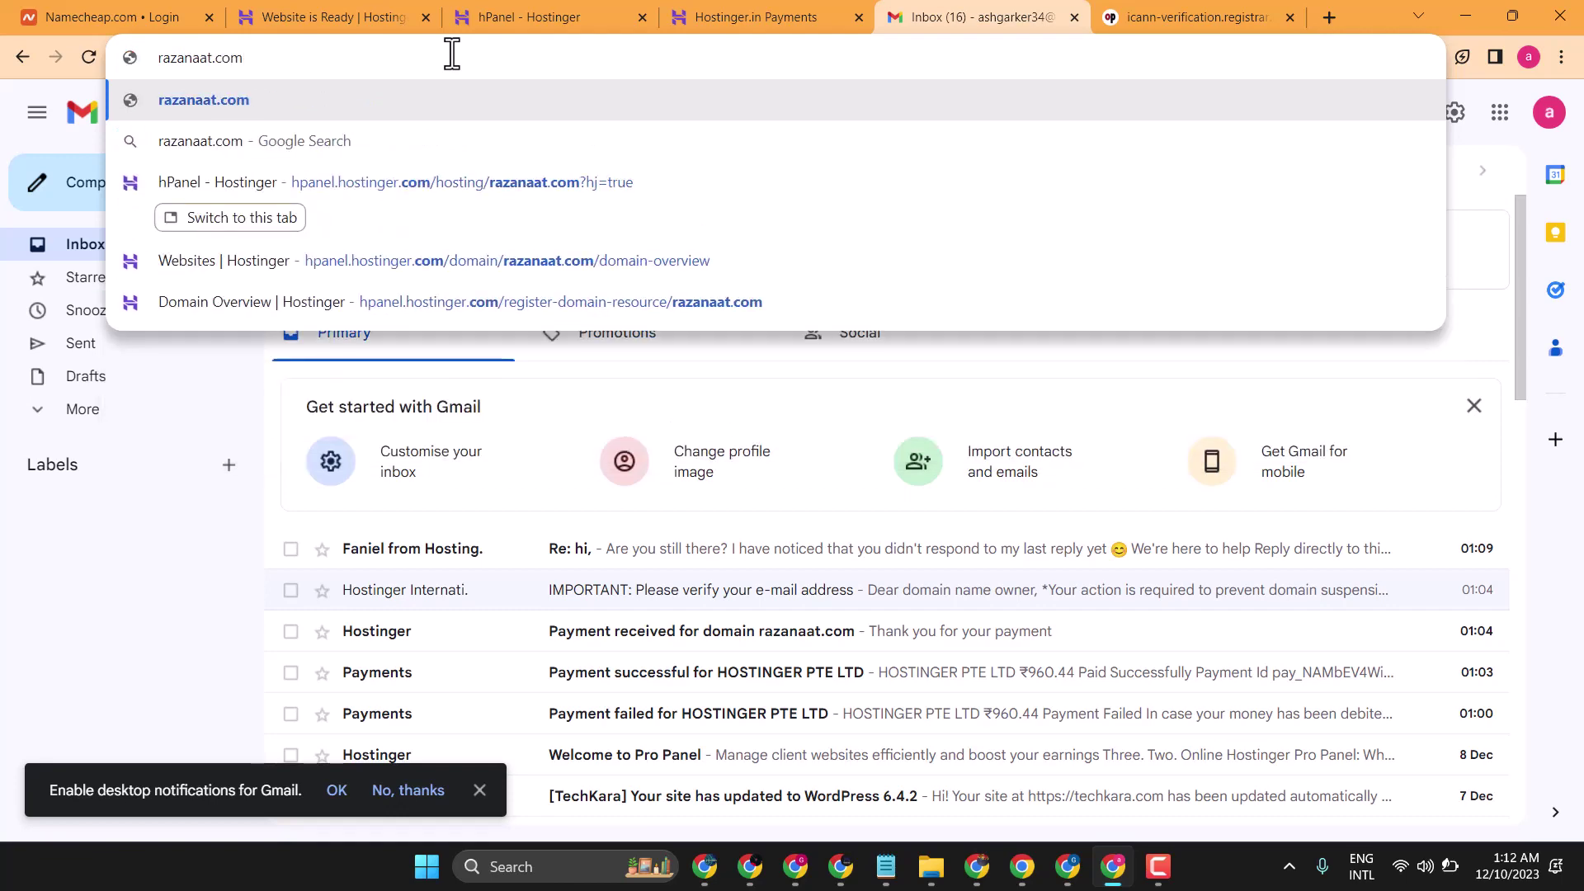
key(Return)
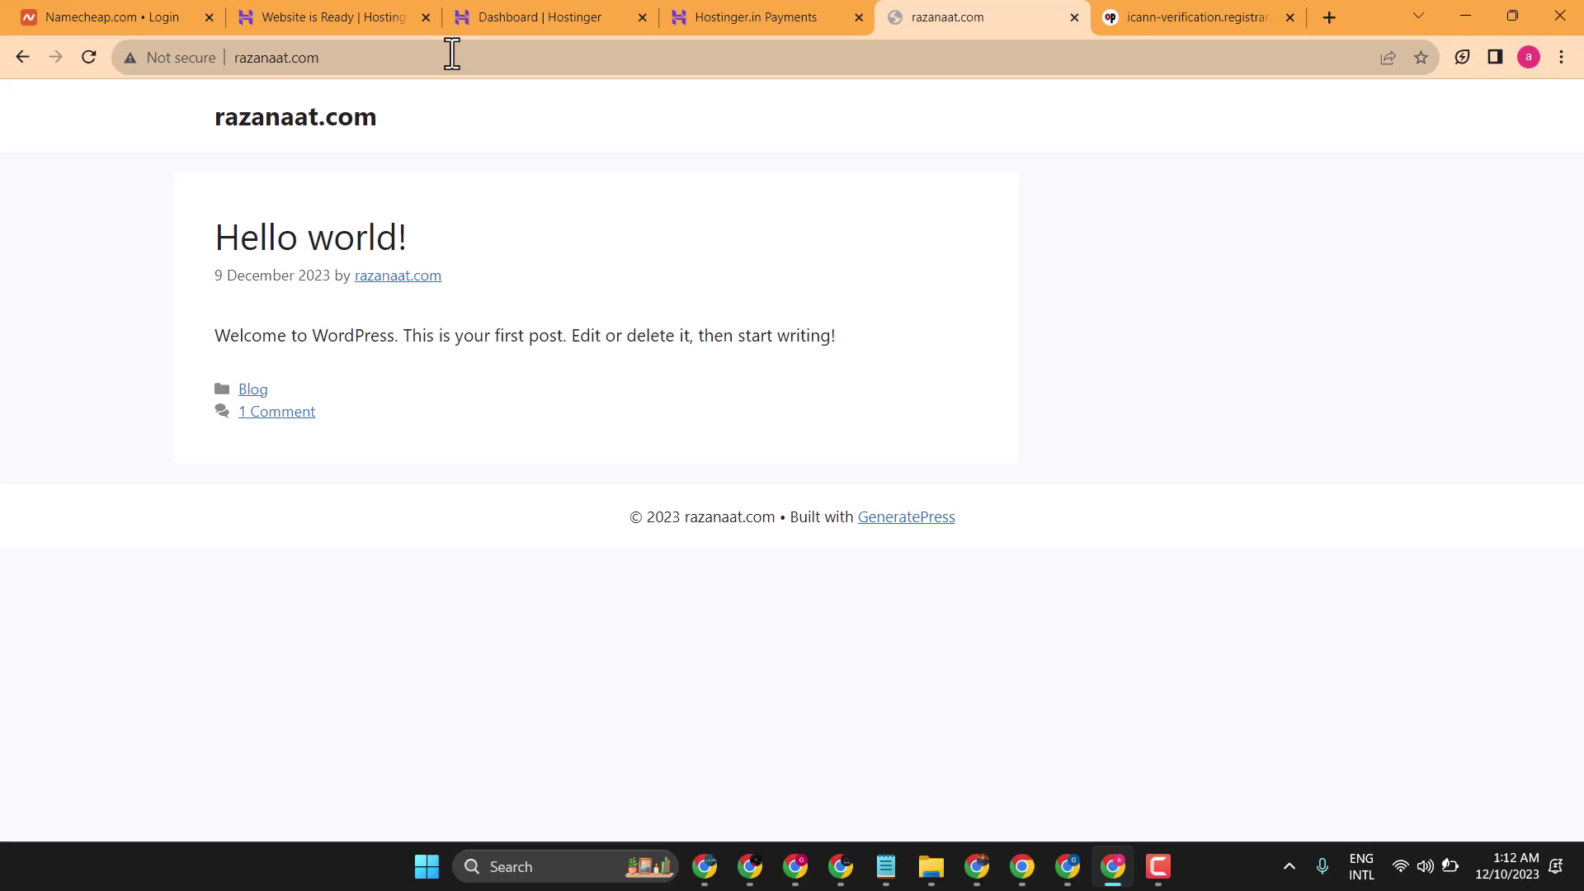
click(785, 11)
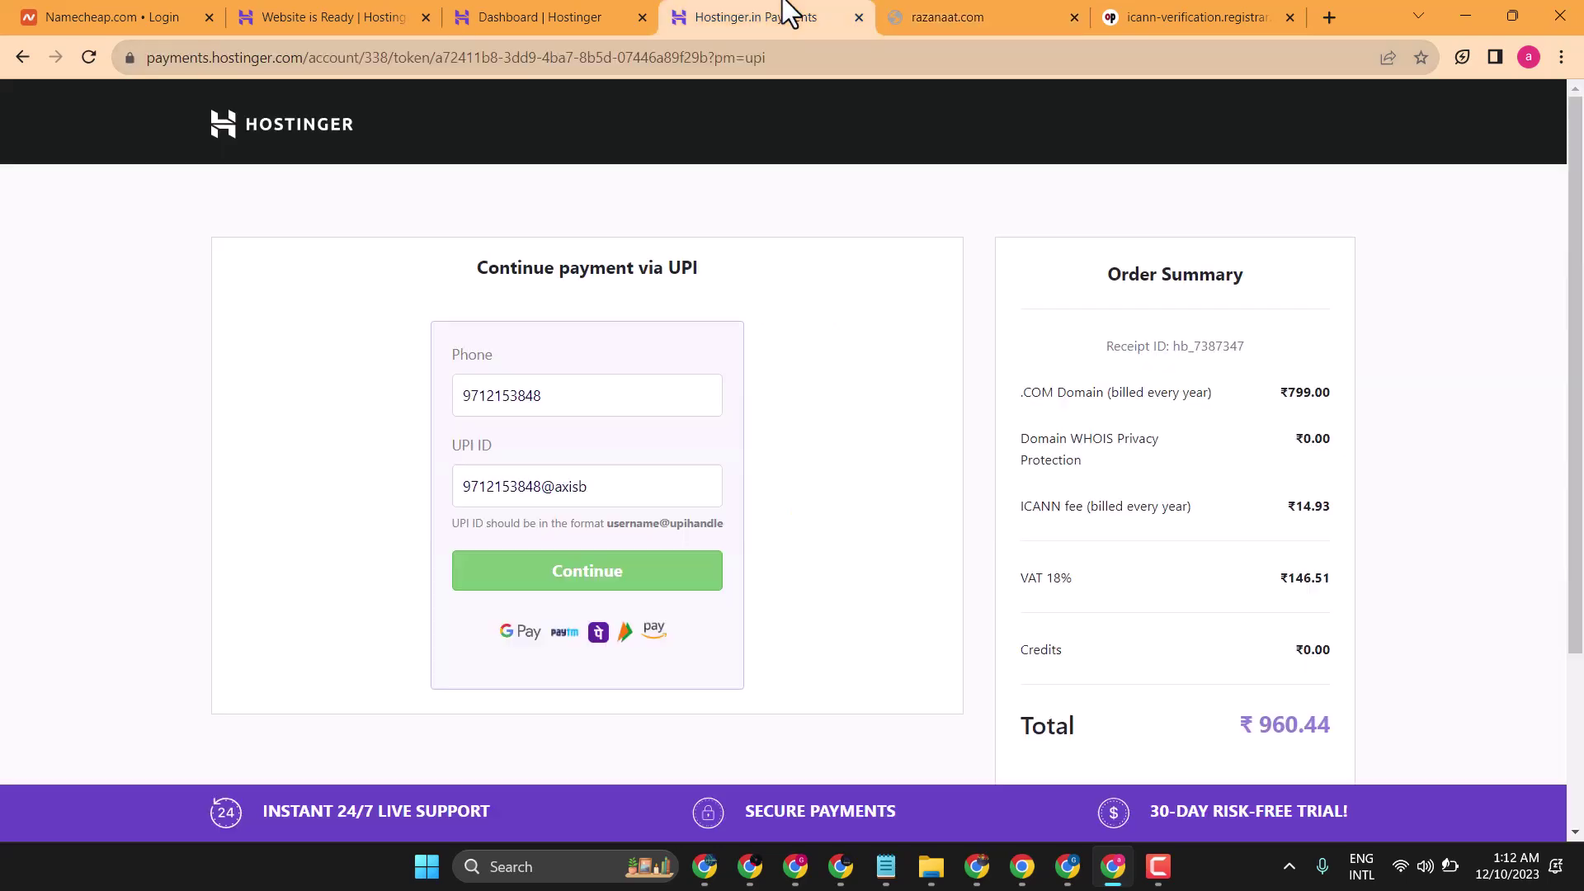
click(947, 10)
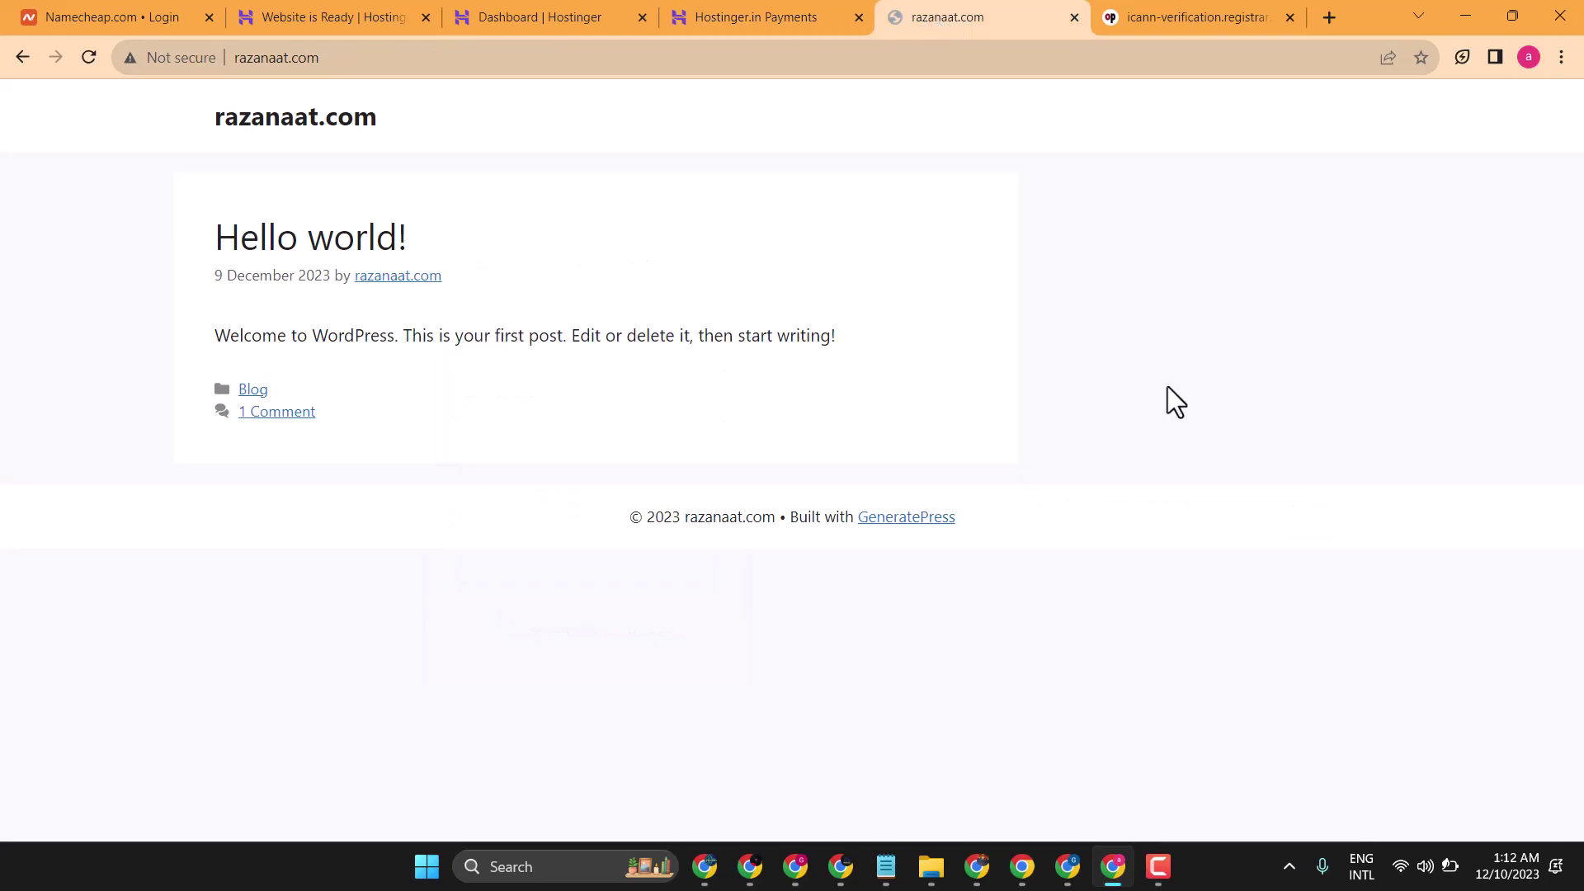
click(1157, 876)
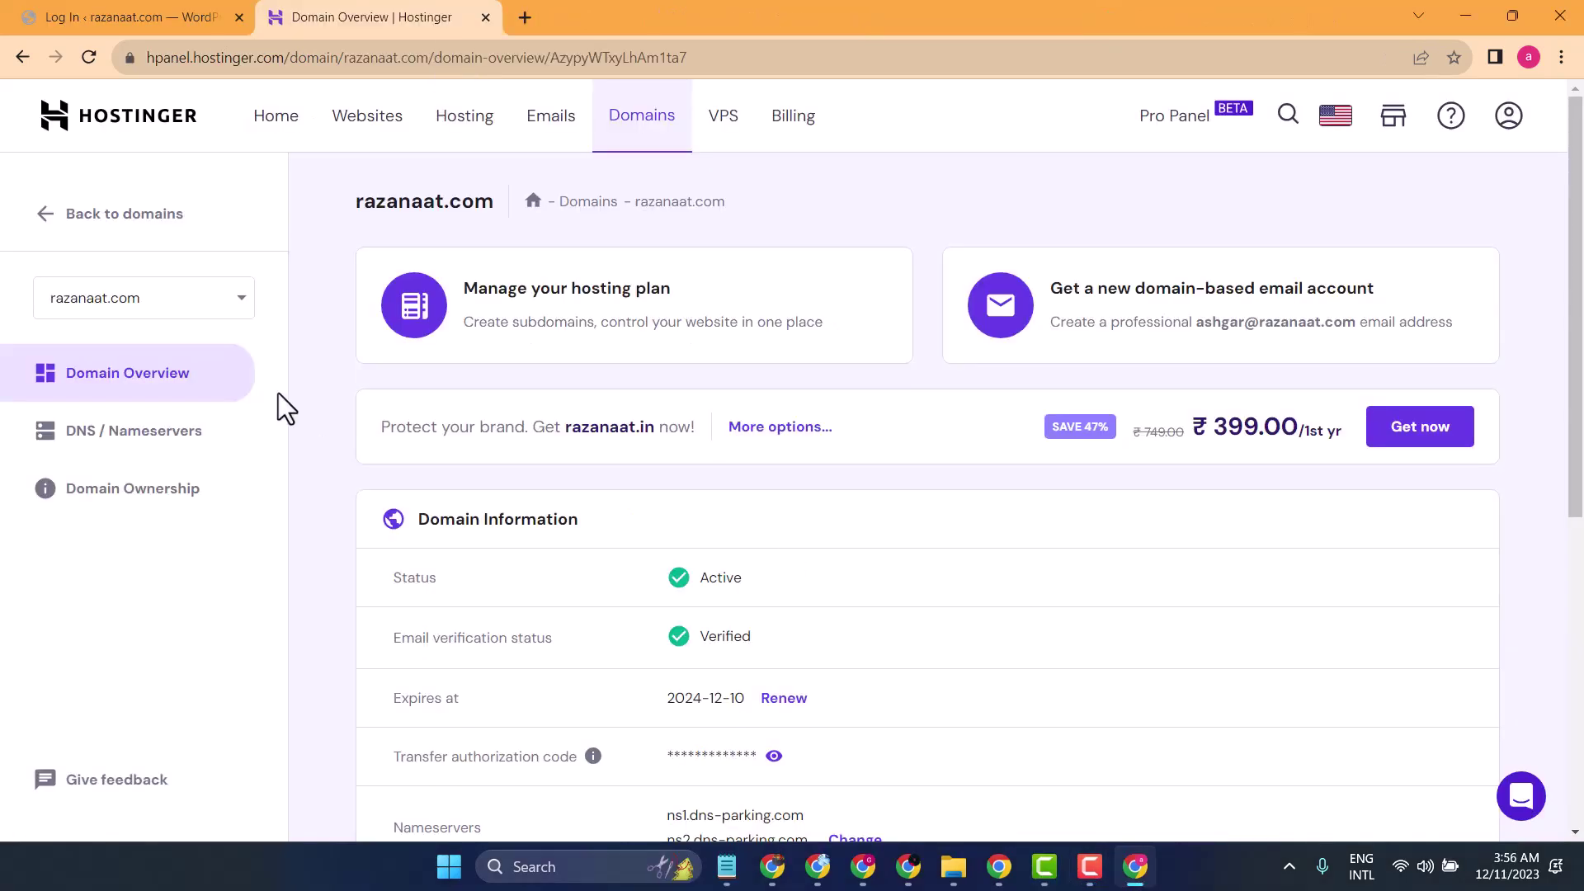
- Open razanaat.com's Admin Panel from the hPanel Websites list
click(364, 140)
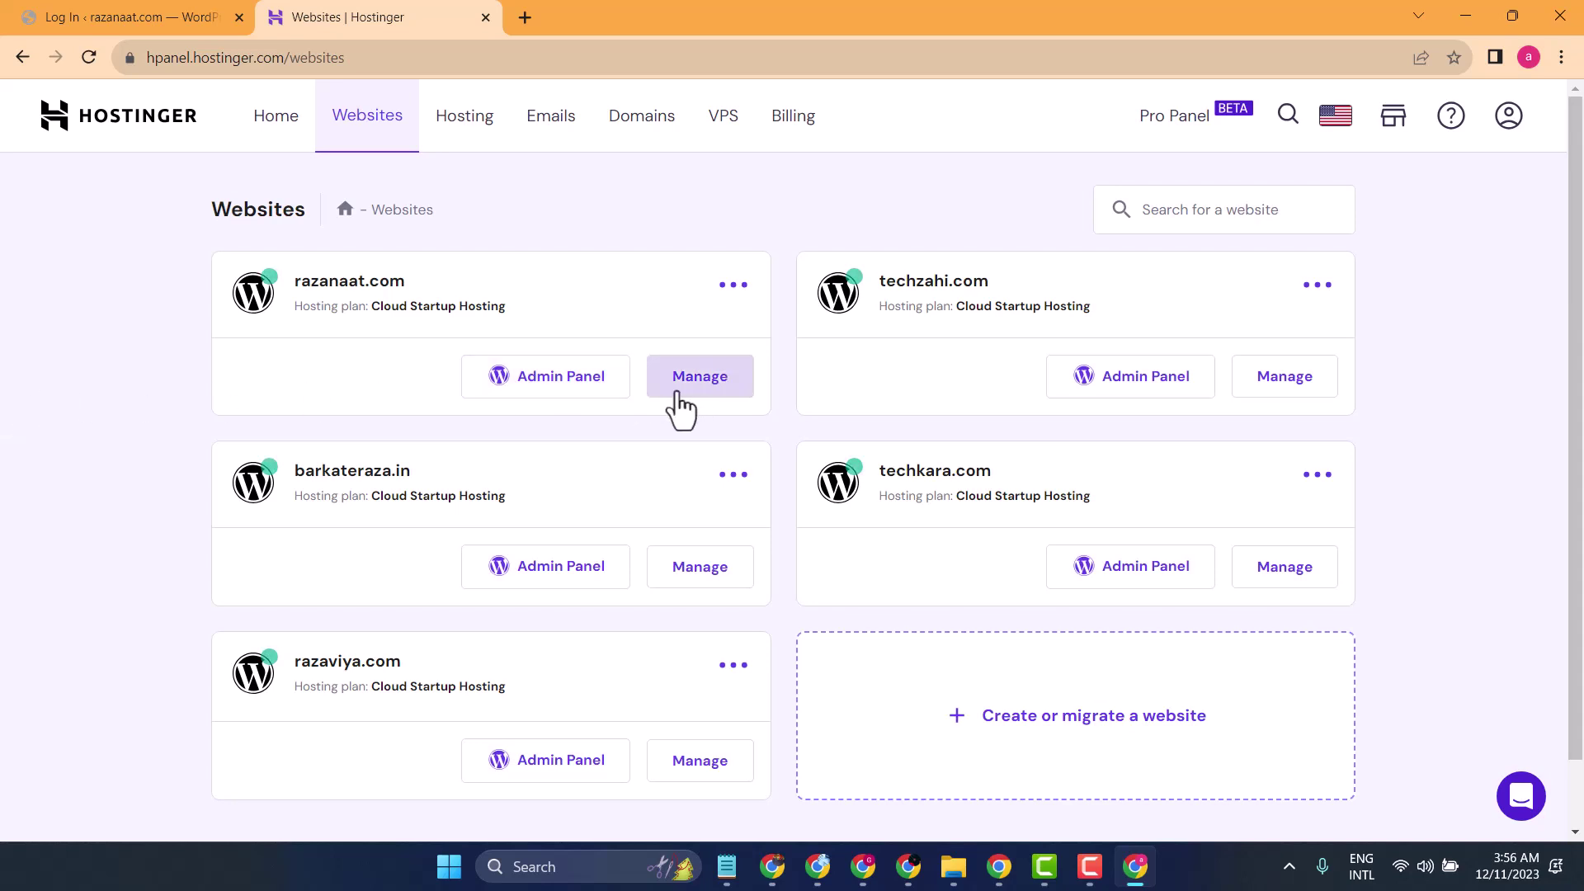
click(567, 410)
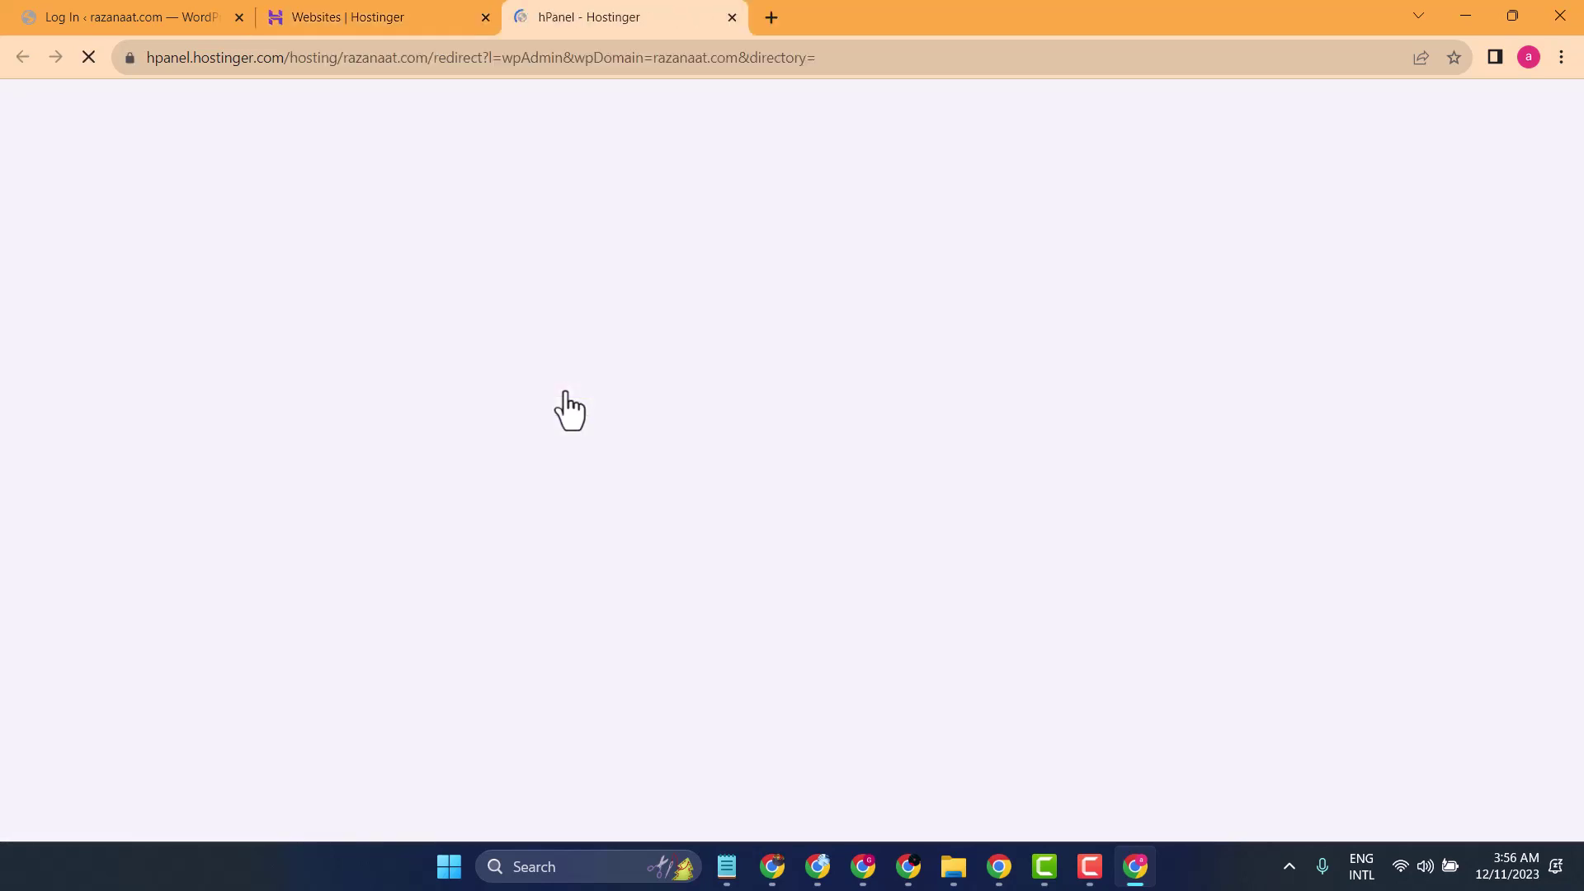
mouse_move(1087, 868)
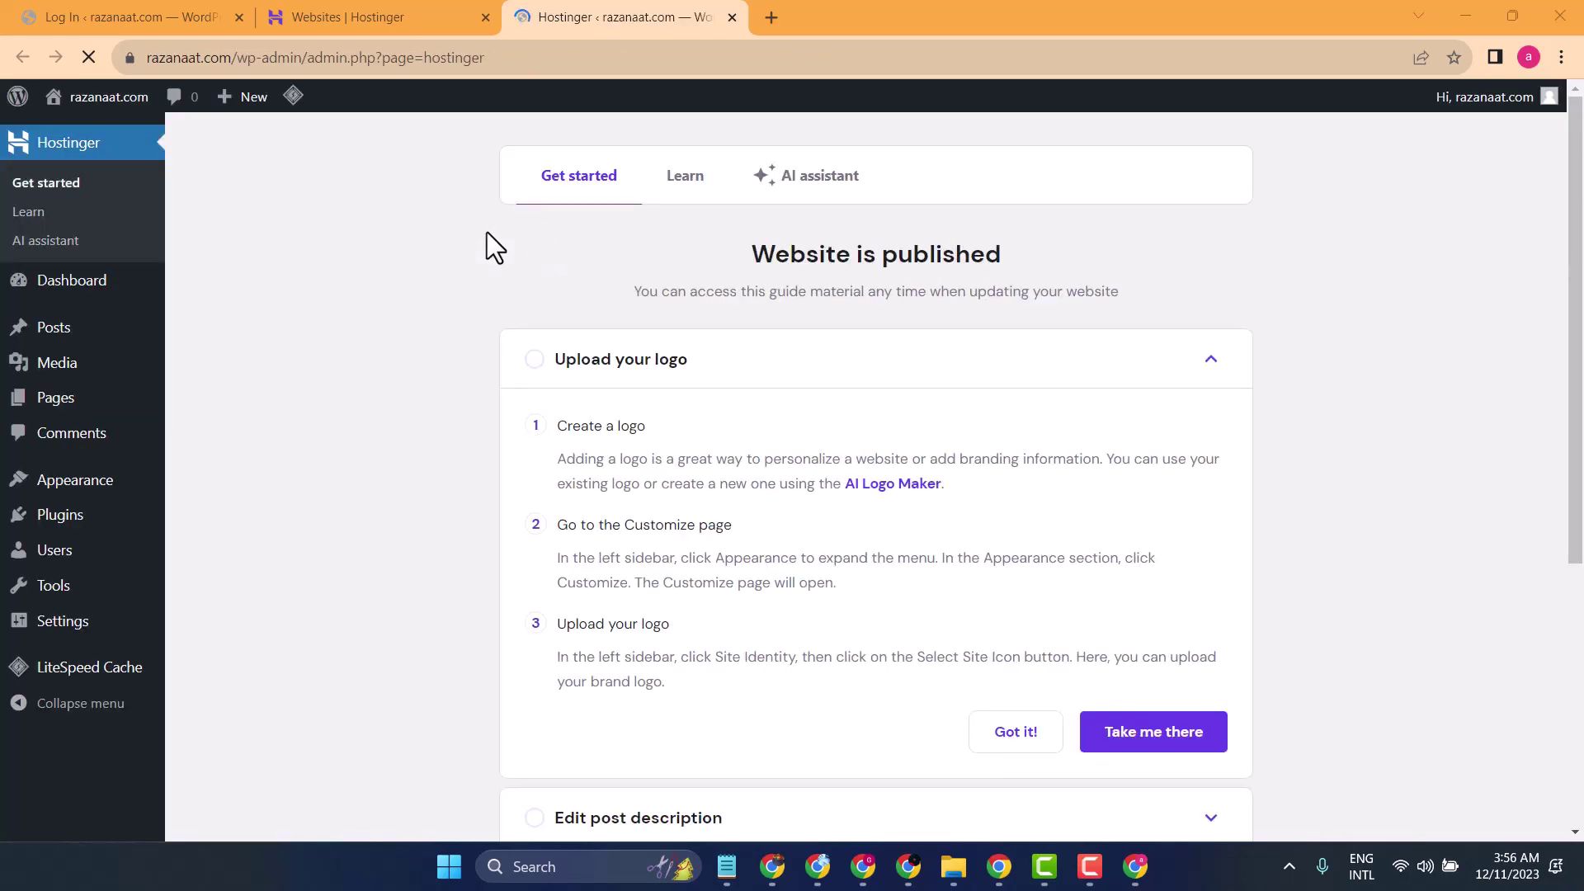
- Select the Post name permalink structure under Settings > Permalinks and save
mouse_move(68, 631)
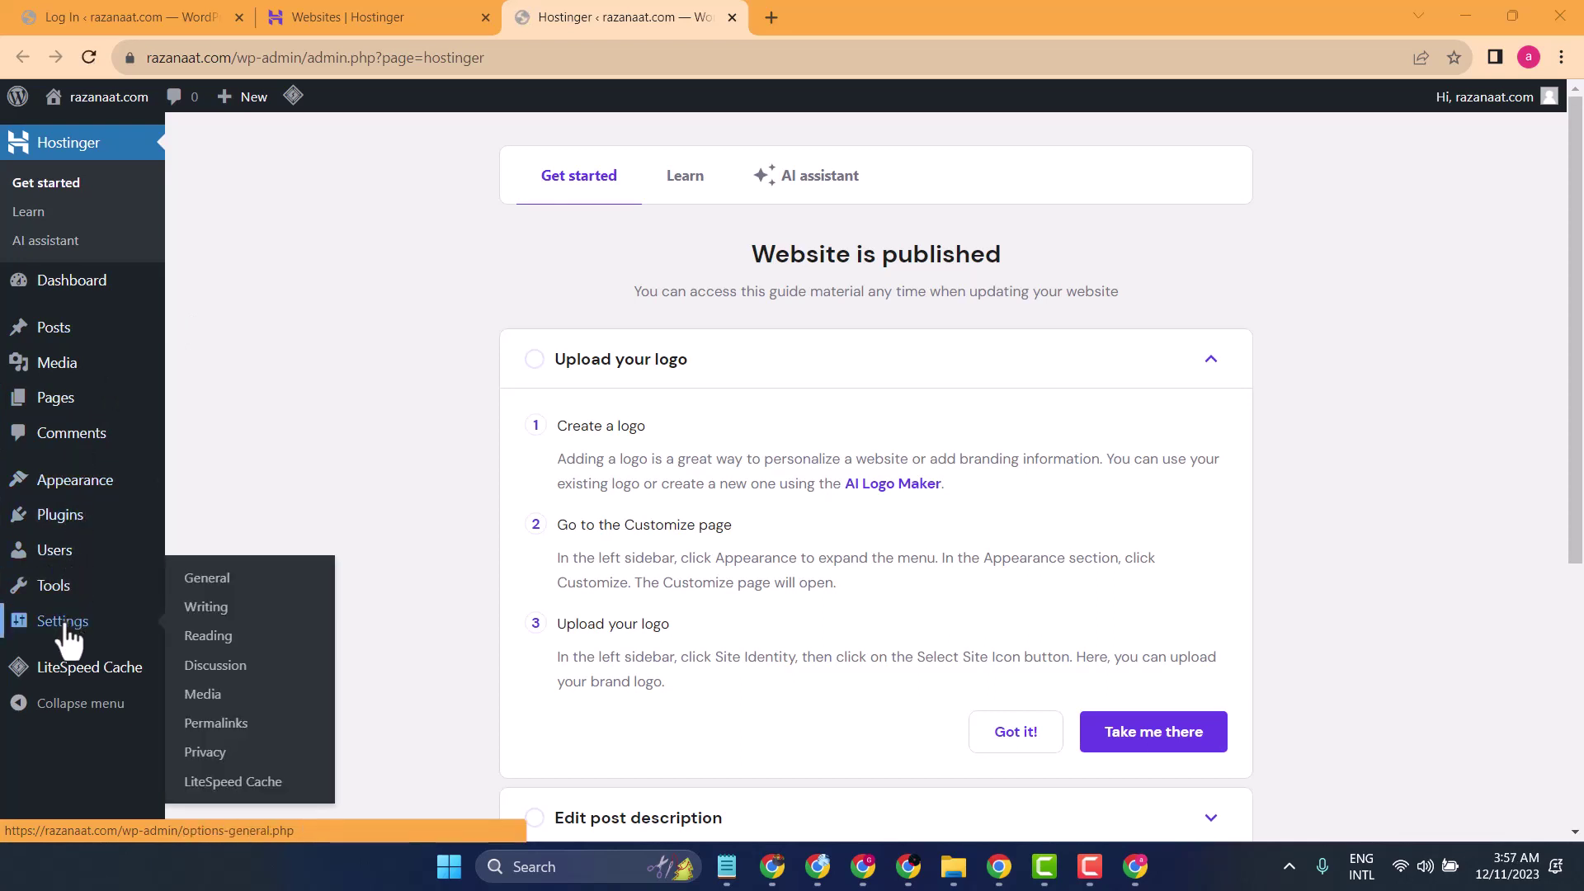
click(217, 730)
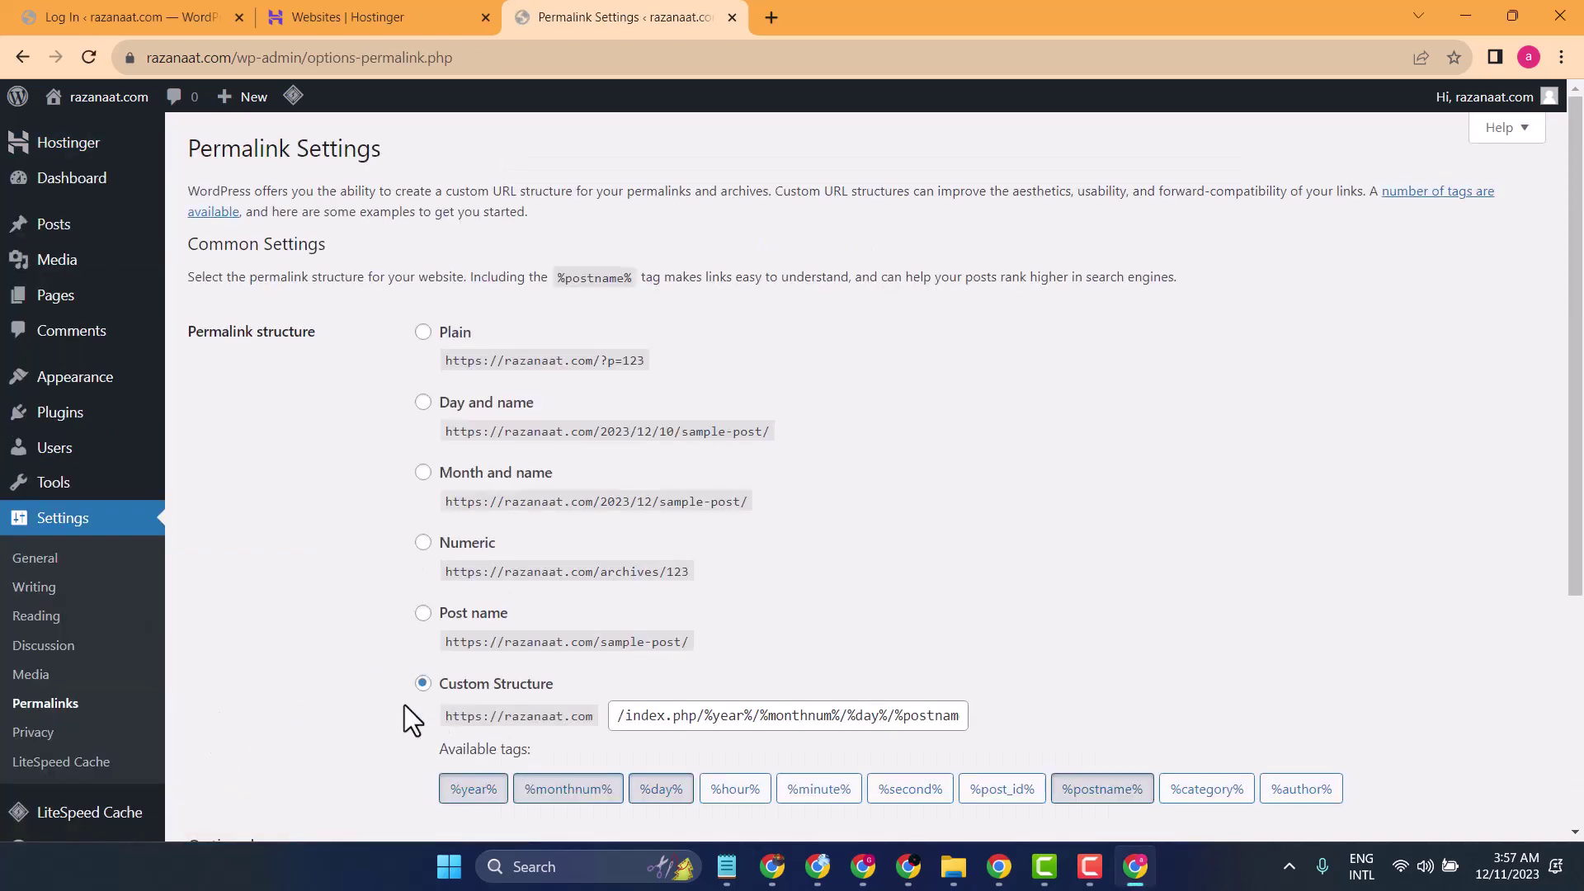
click(422, 614)
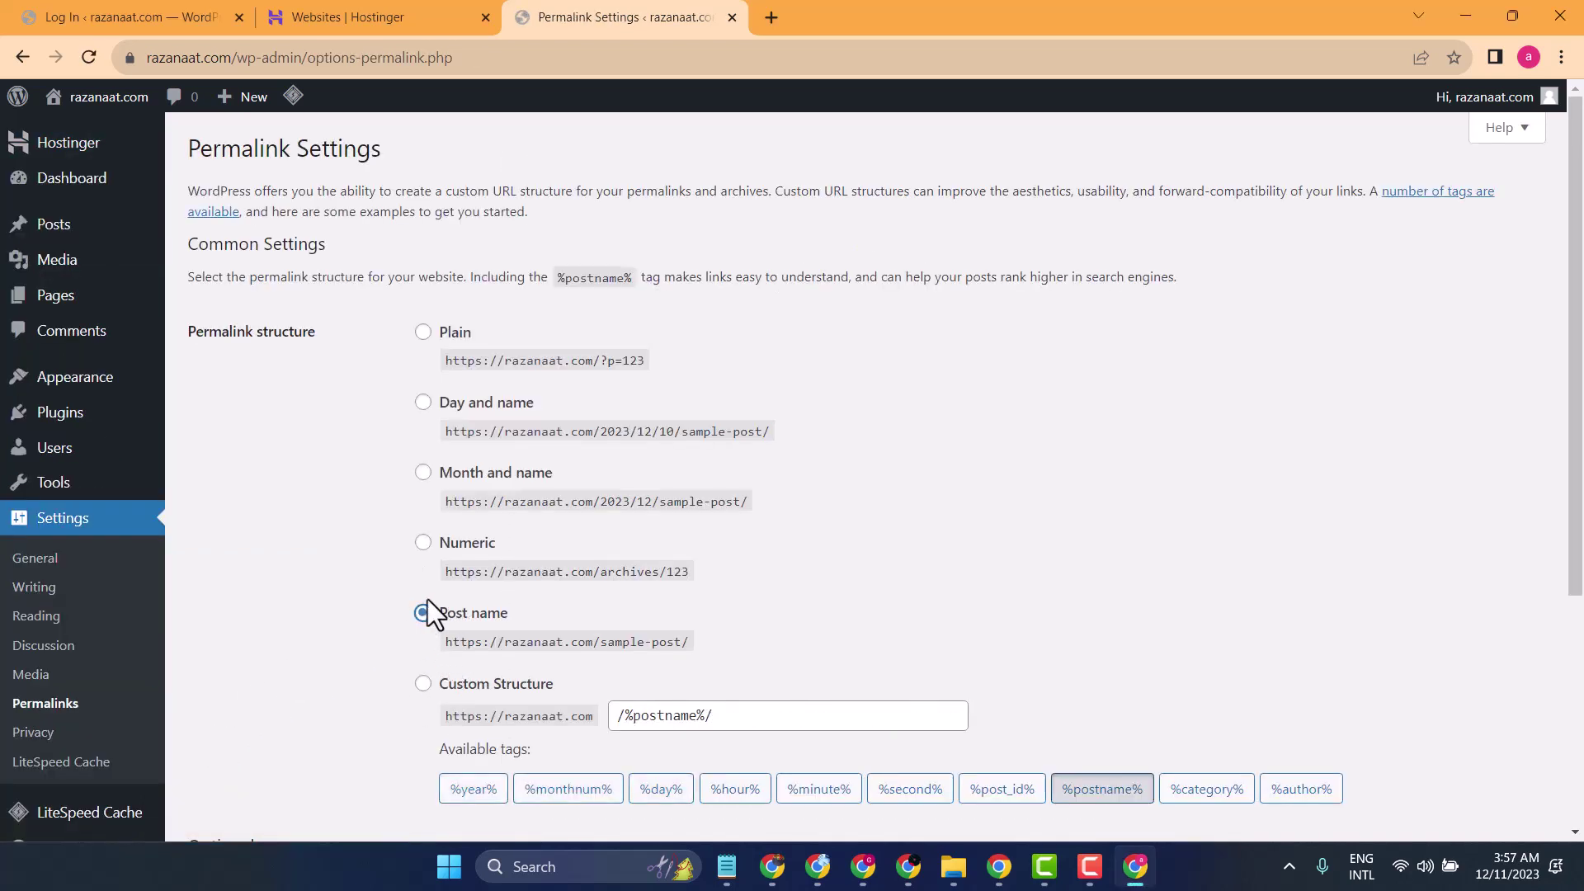
scroll(322, 608, down, 4)
click(242, 736)
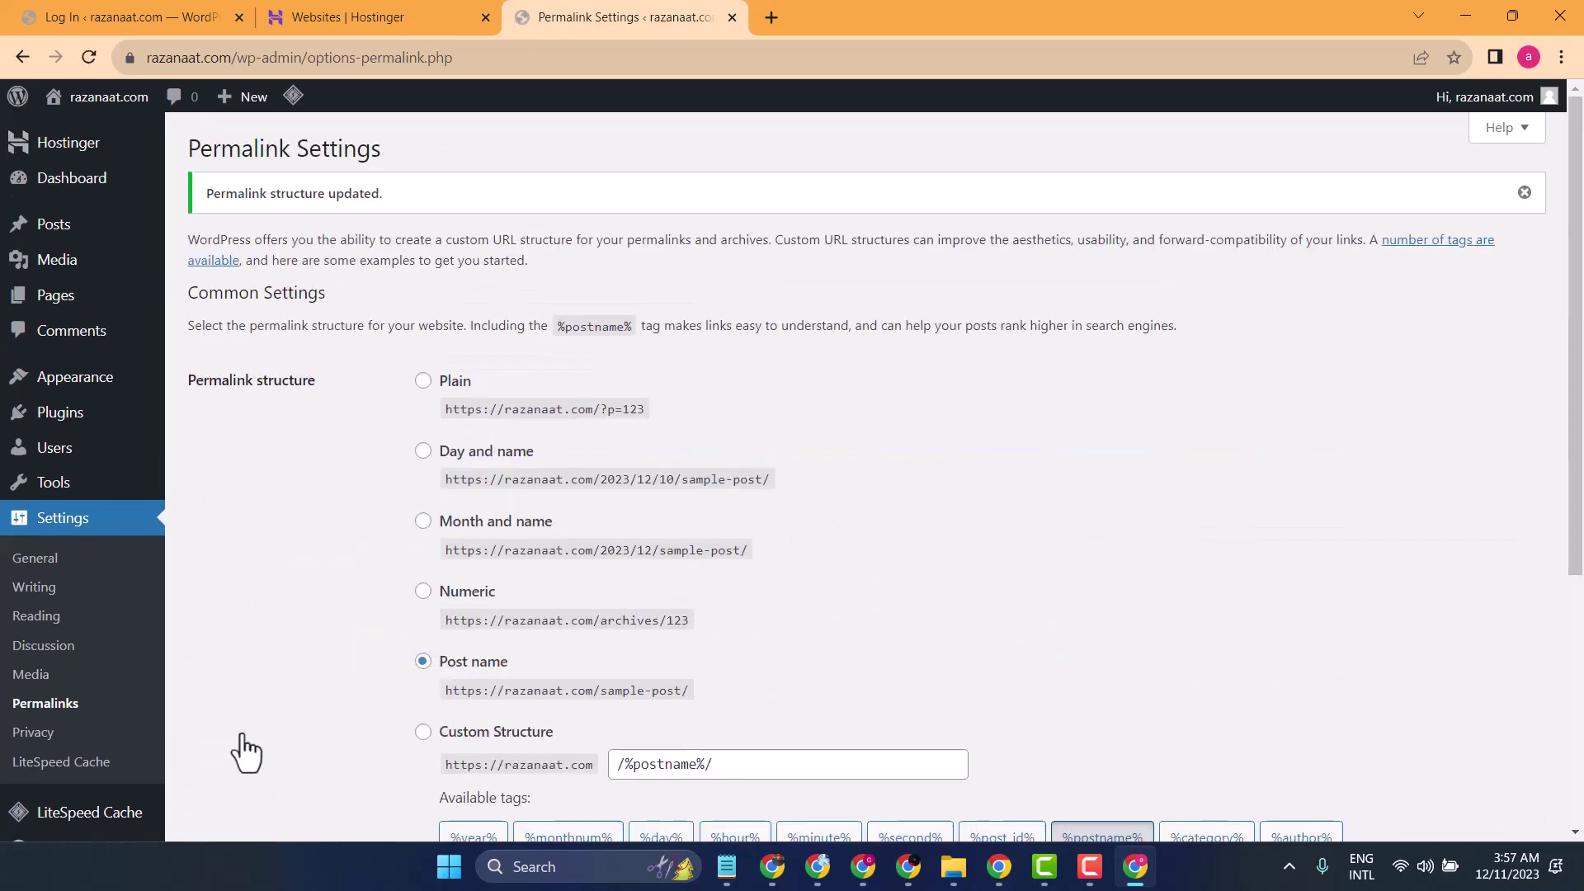
mouse_move(79, 450)
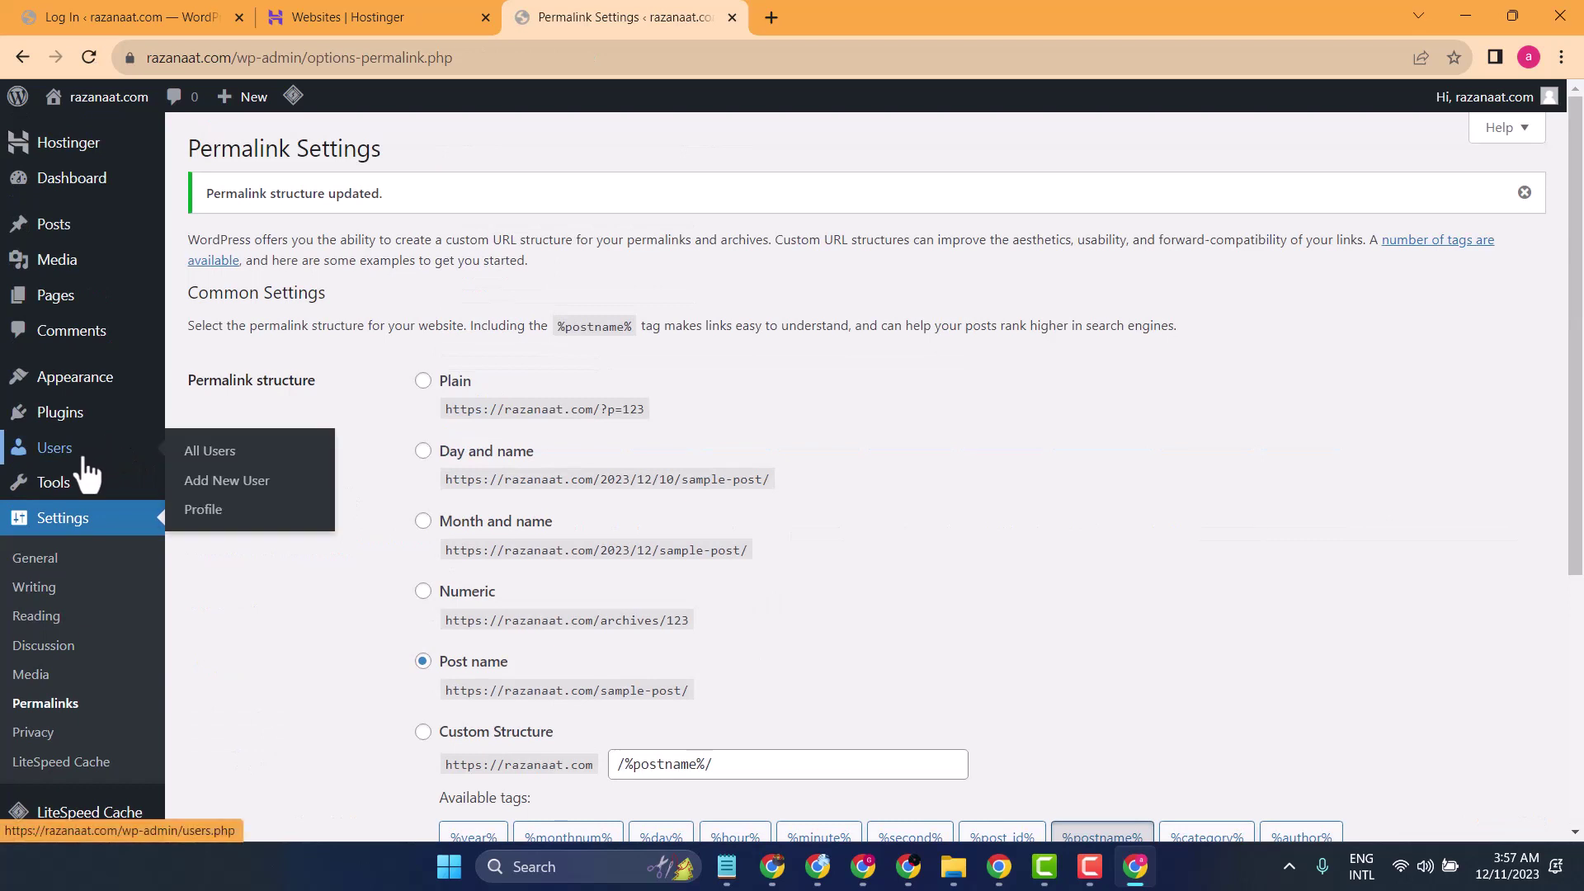
mouse_move(78, 416)
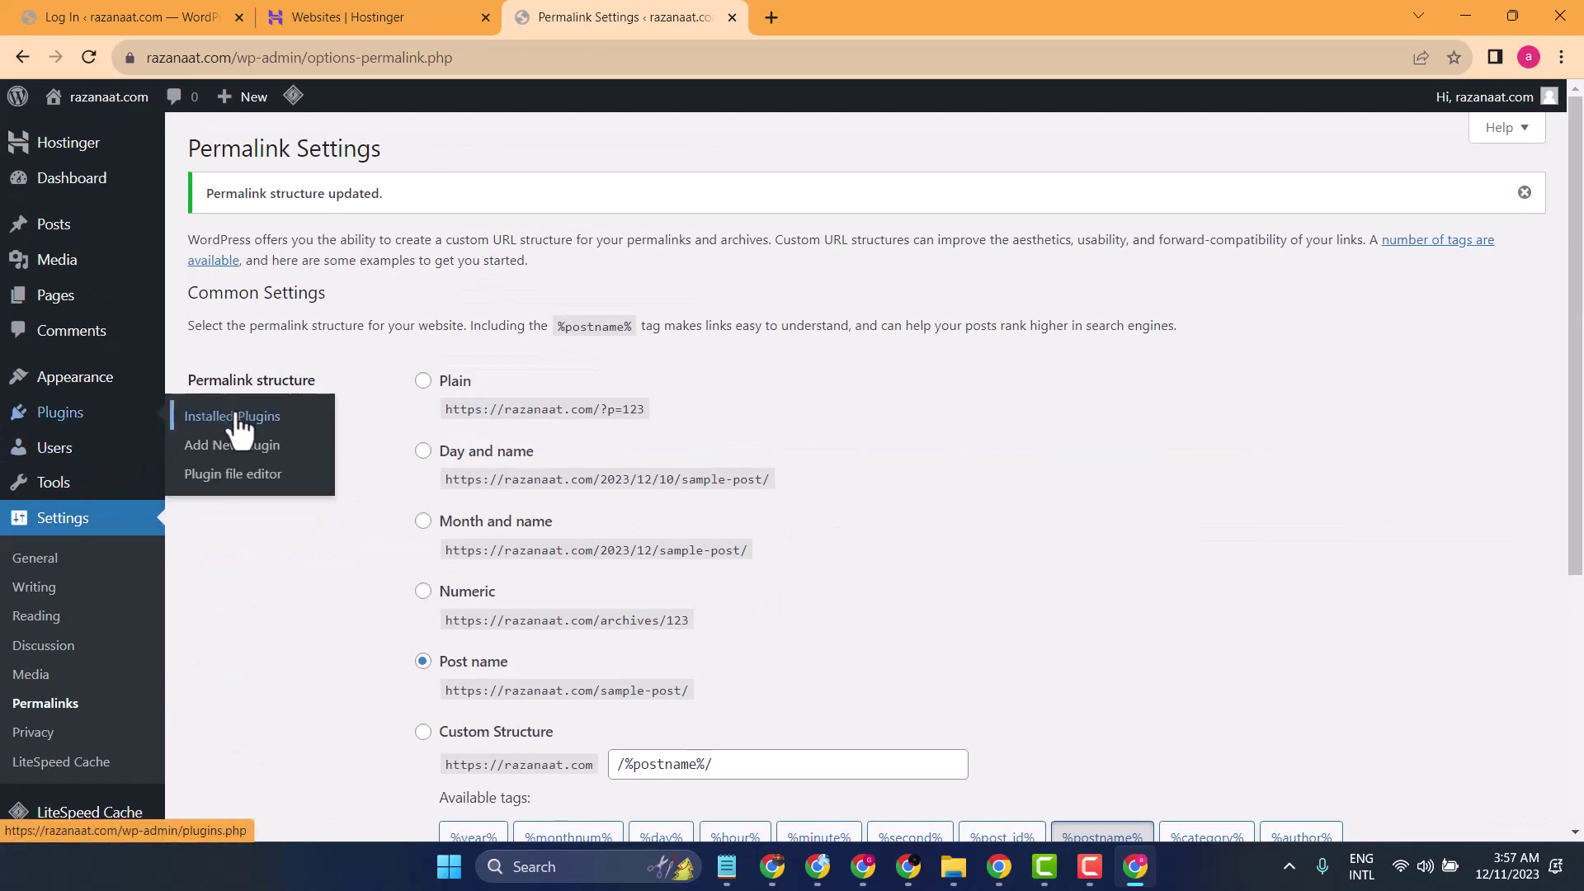
- Install the Classic Editor plugin from Add Plugins, then bring up the Popular plugins list
click(234, 451)
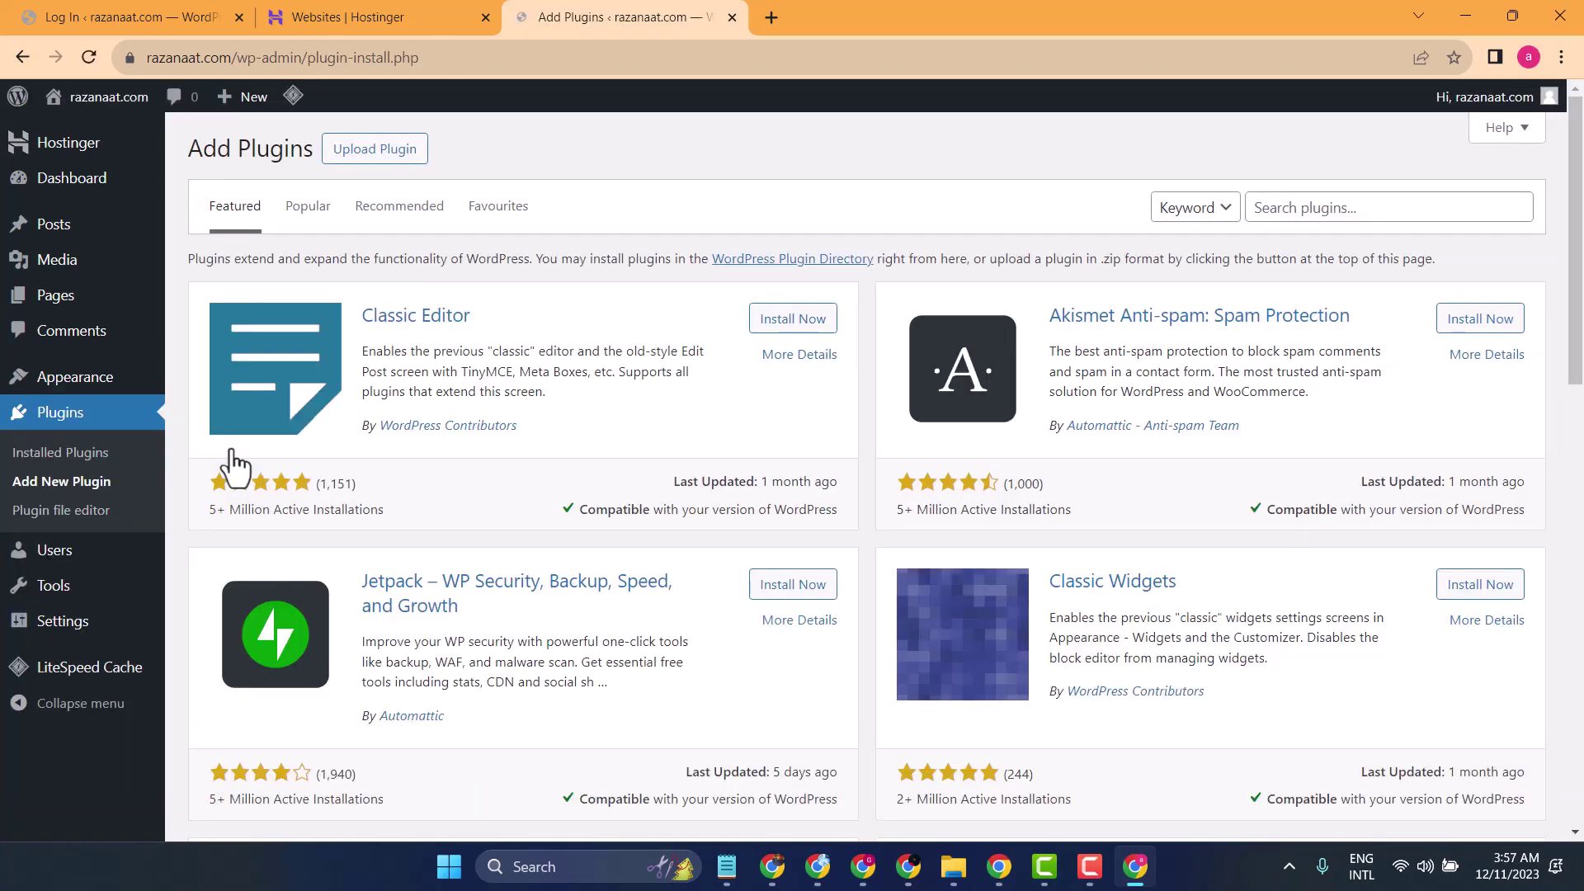
click(777, 322)
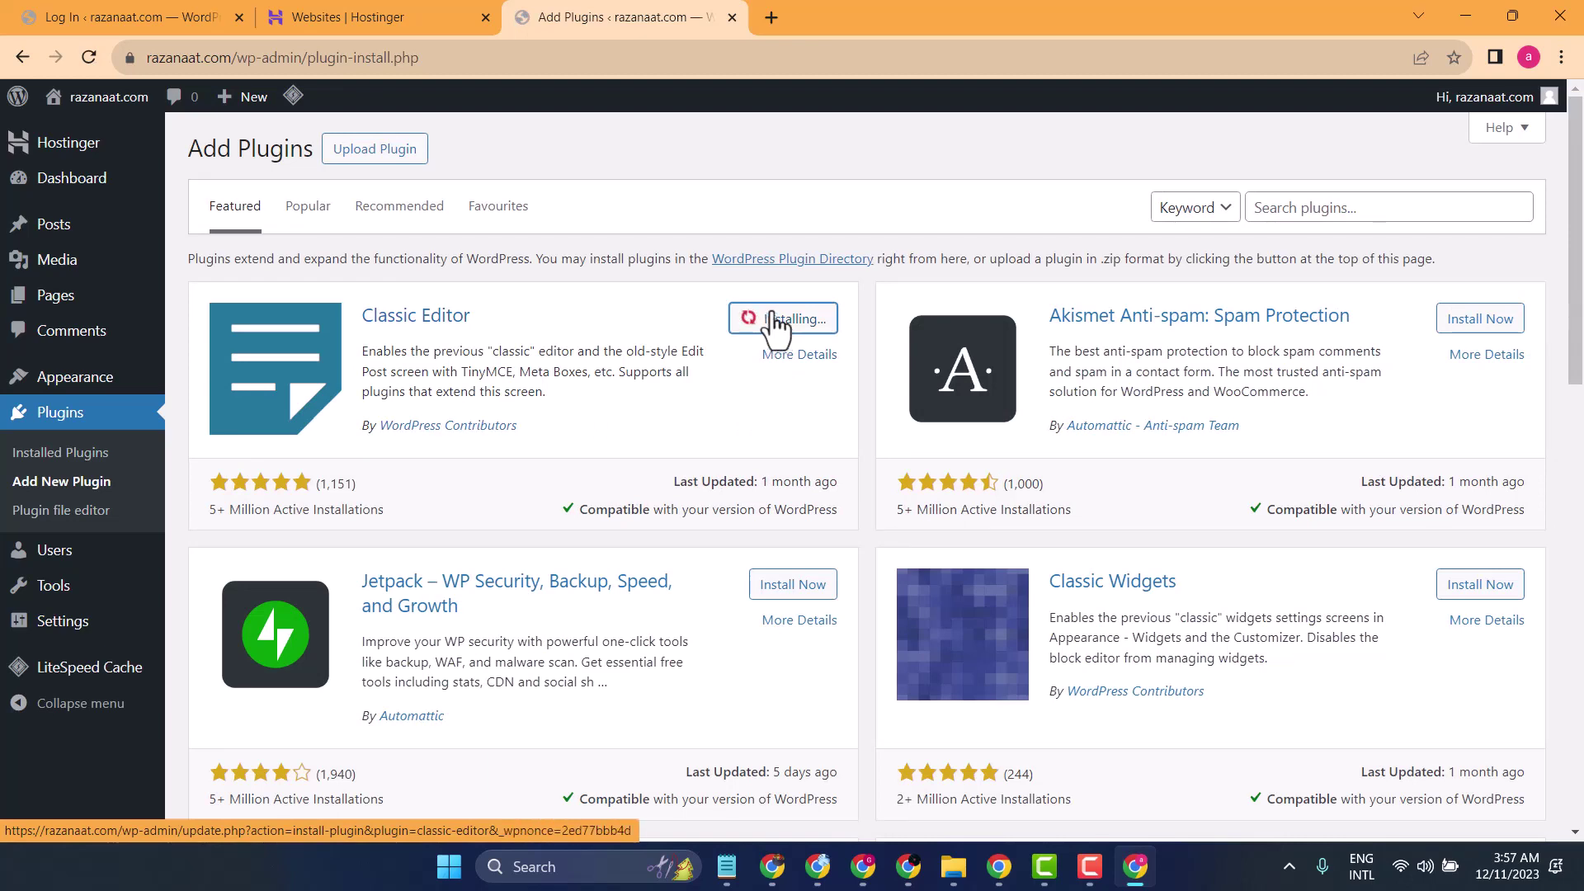
scroll(563, 505, down, 6)
scroll(563, 506, down, 6)
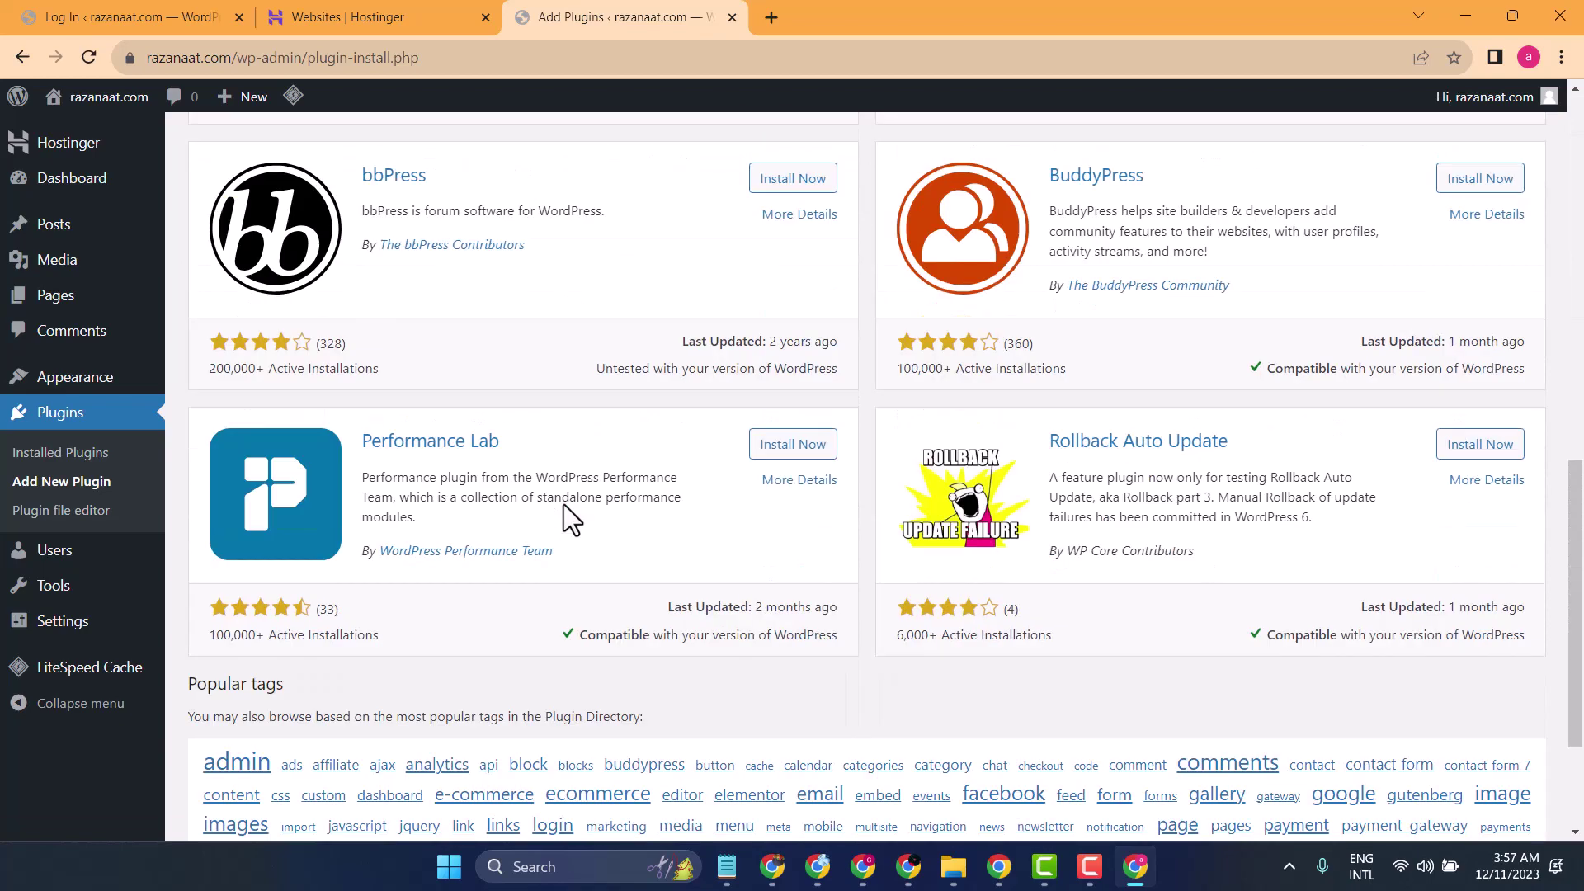
scroll(564, 505, up, 12)
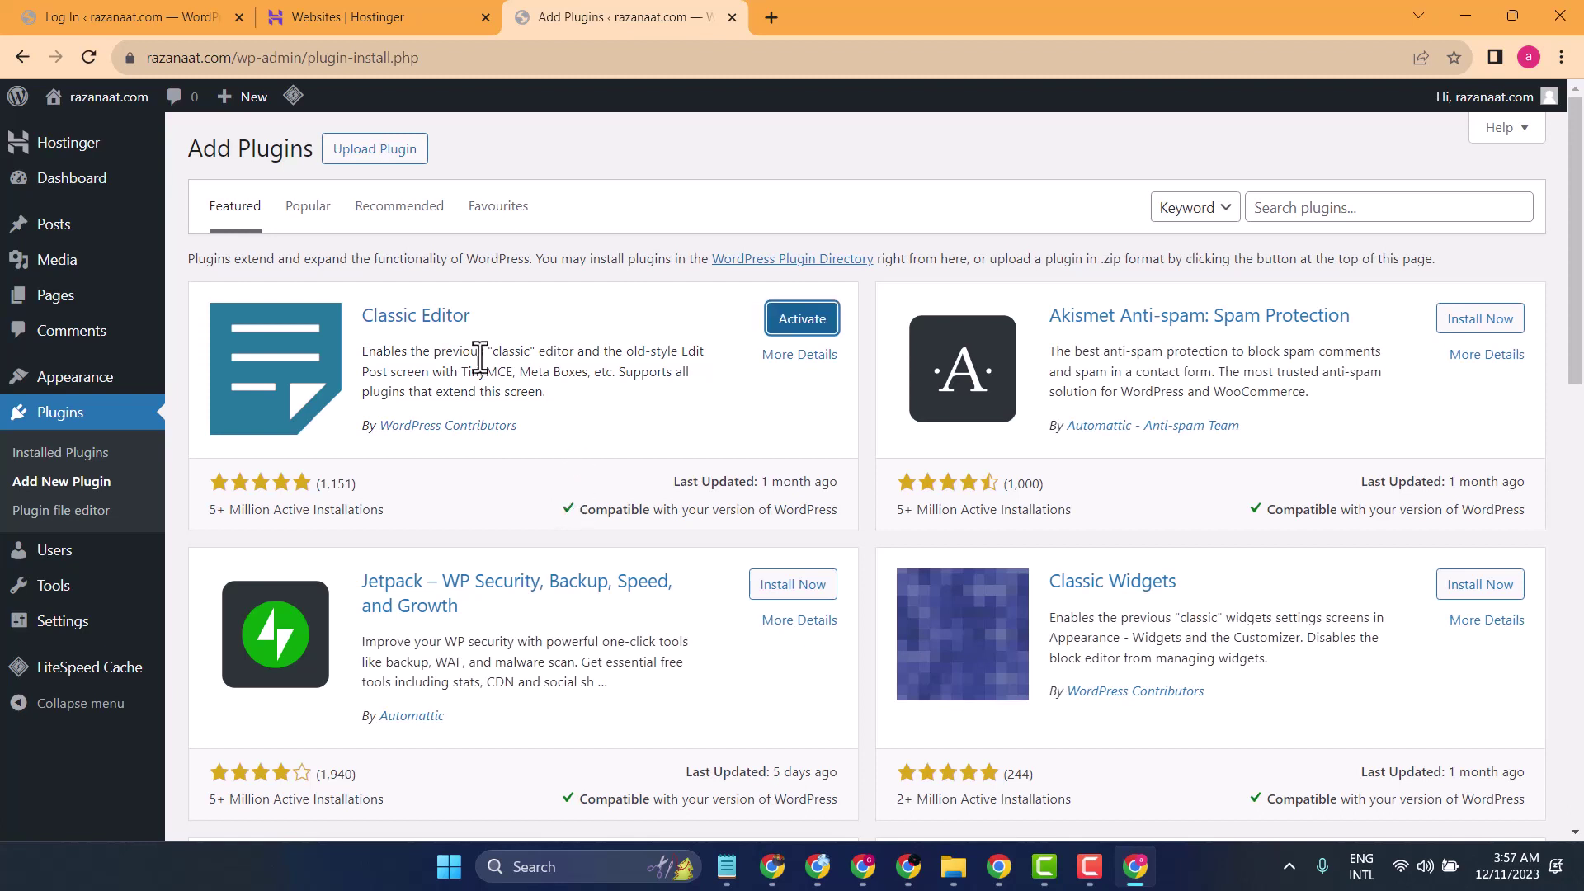
click(312, 216)
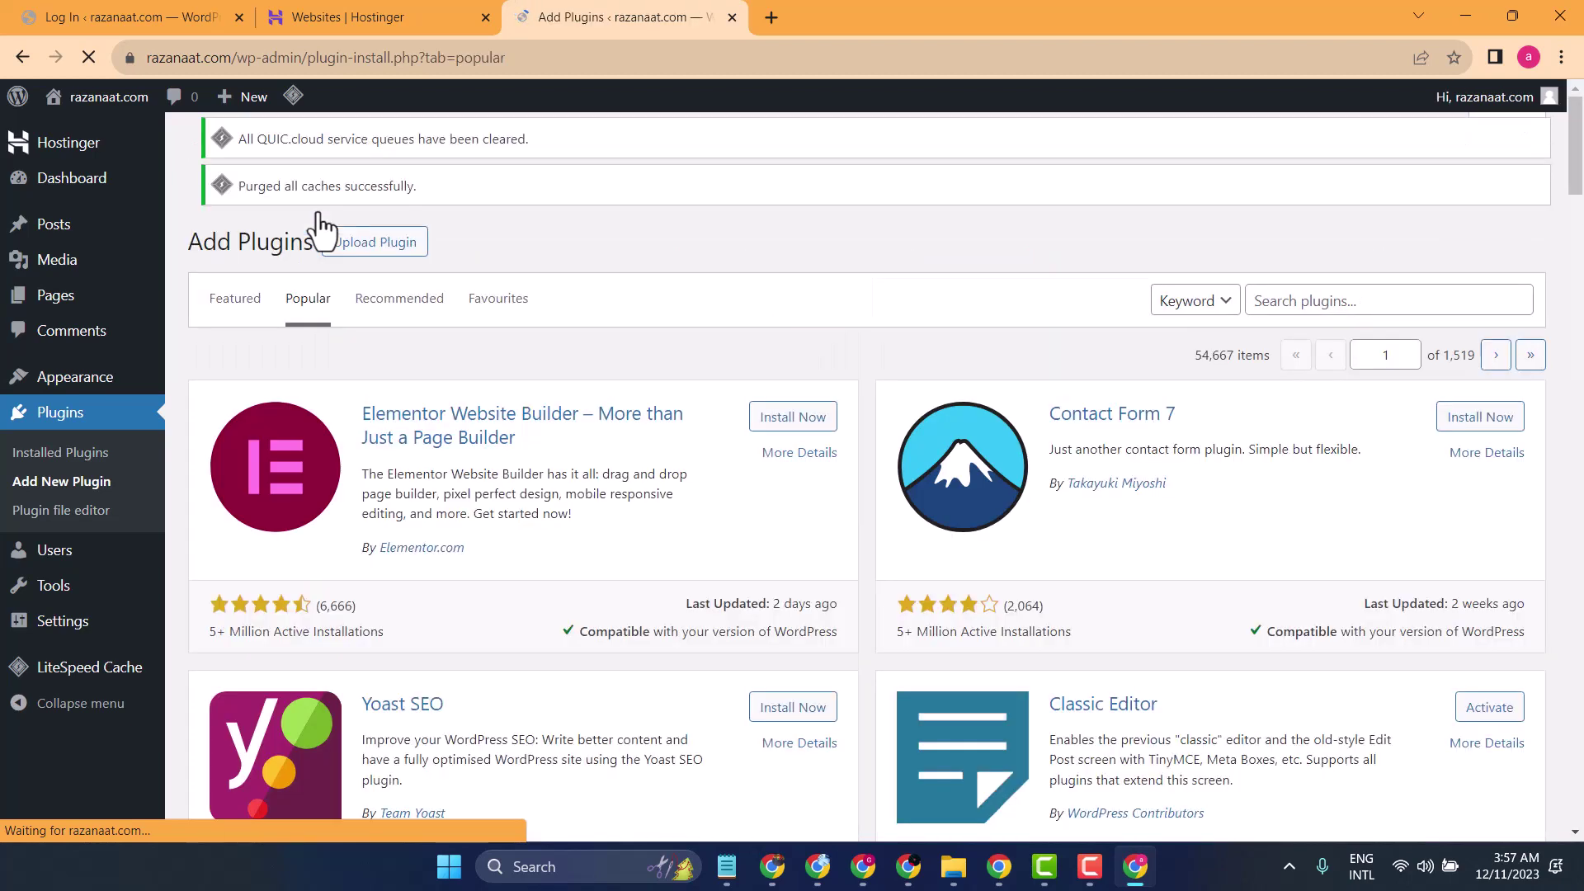
- Install the Yoast SEO and Site Kit by Google plugins from the Popular list
scroll(617, 523, down, 3)
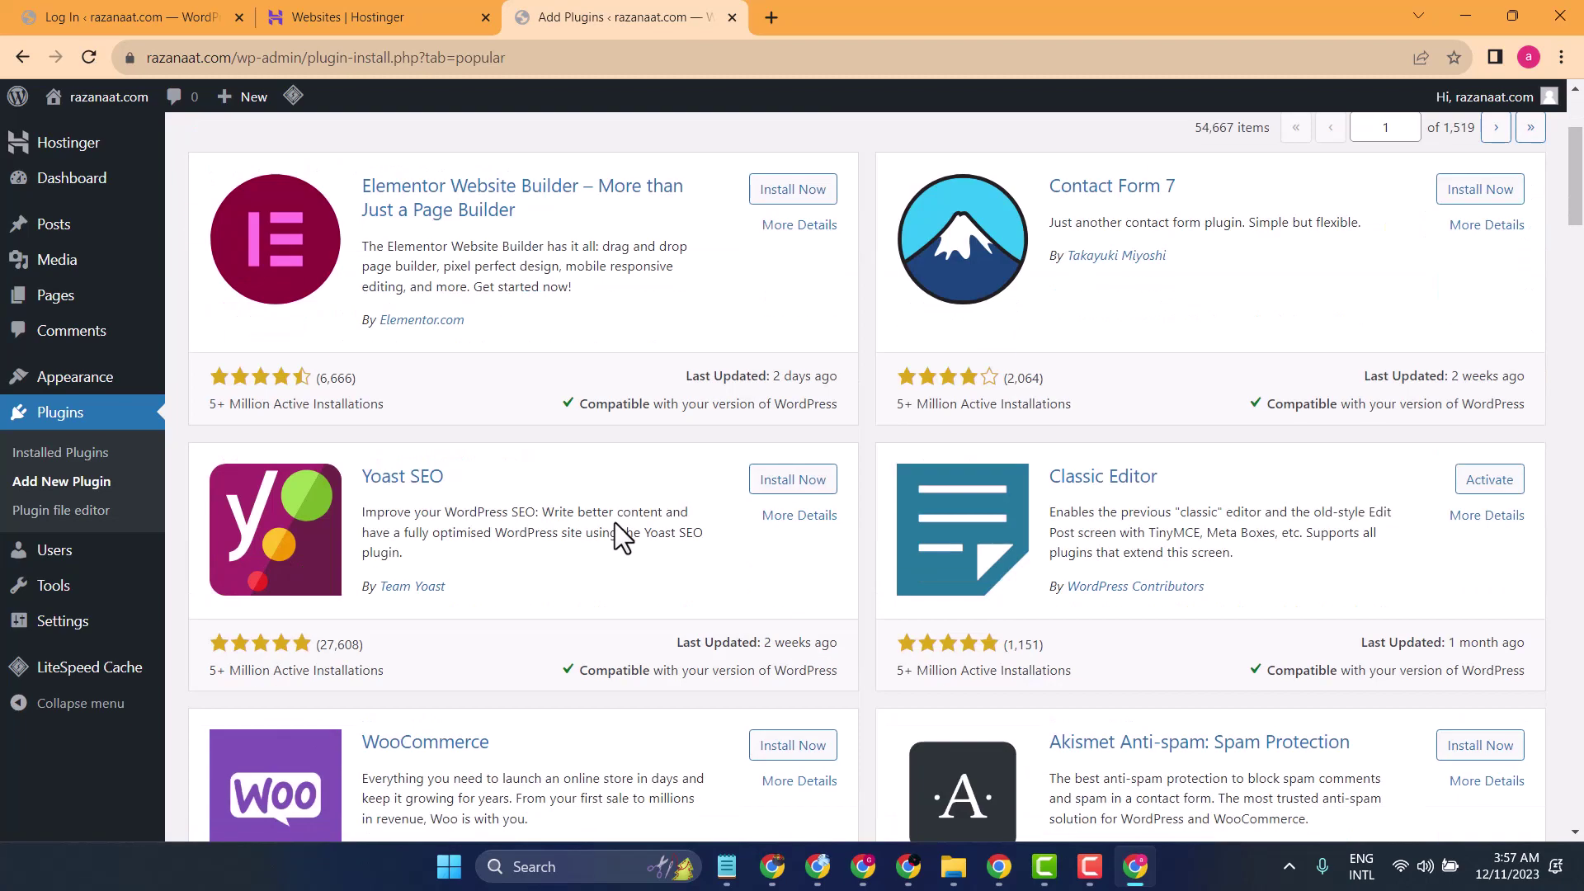
click(792, 480)
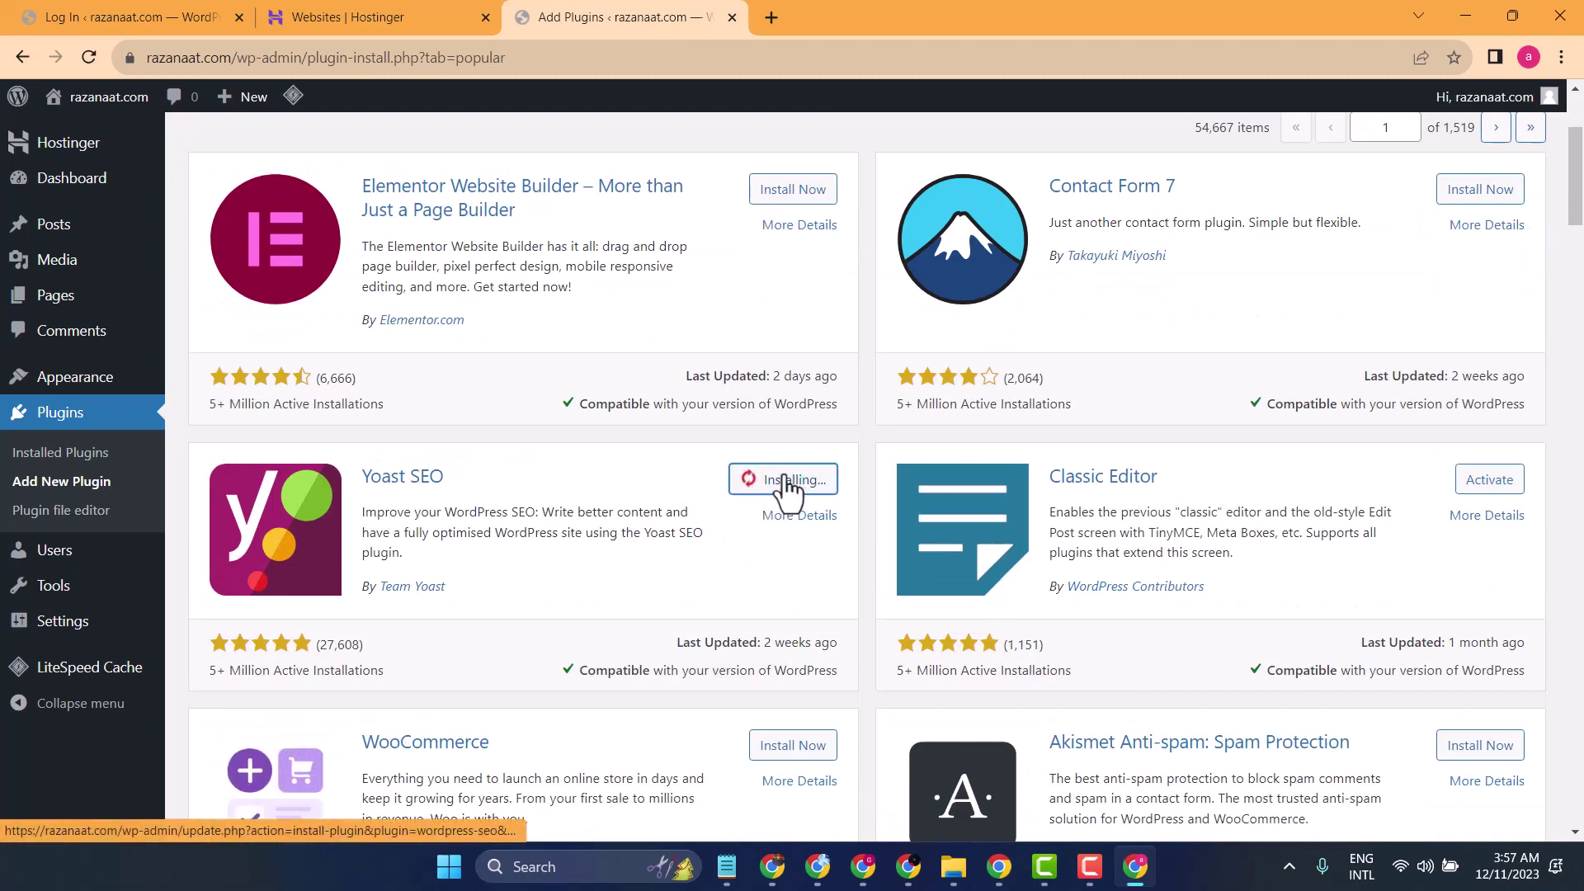
scroll(581, 500, down, 1)
scroll(581, 500, down, 7)
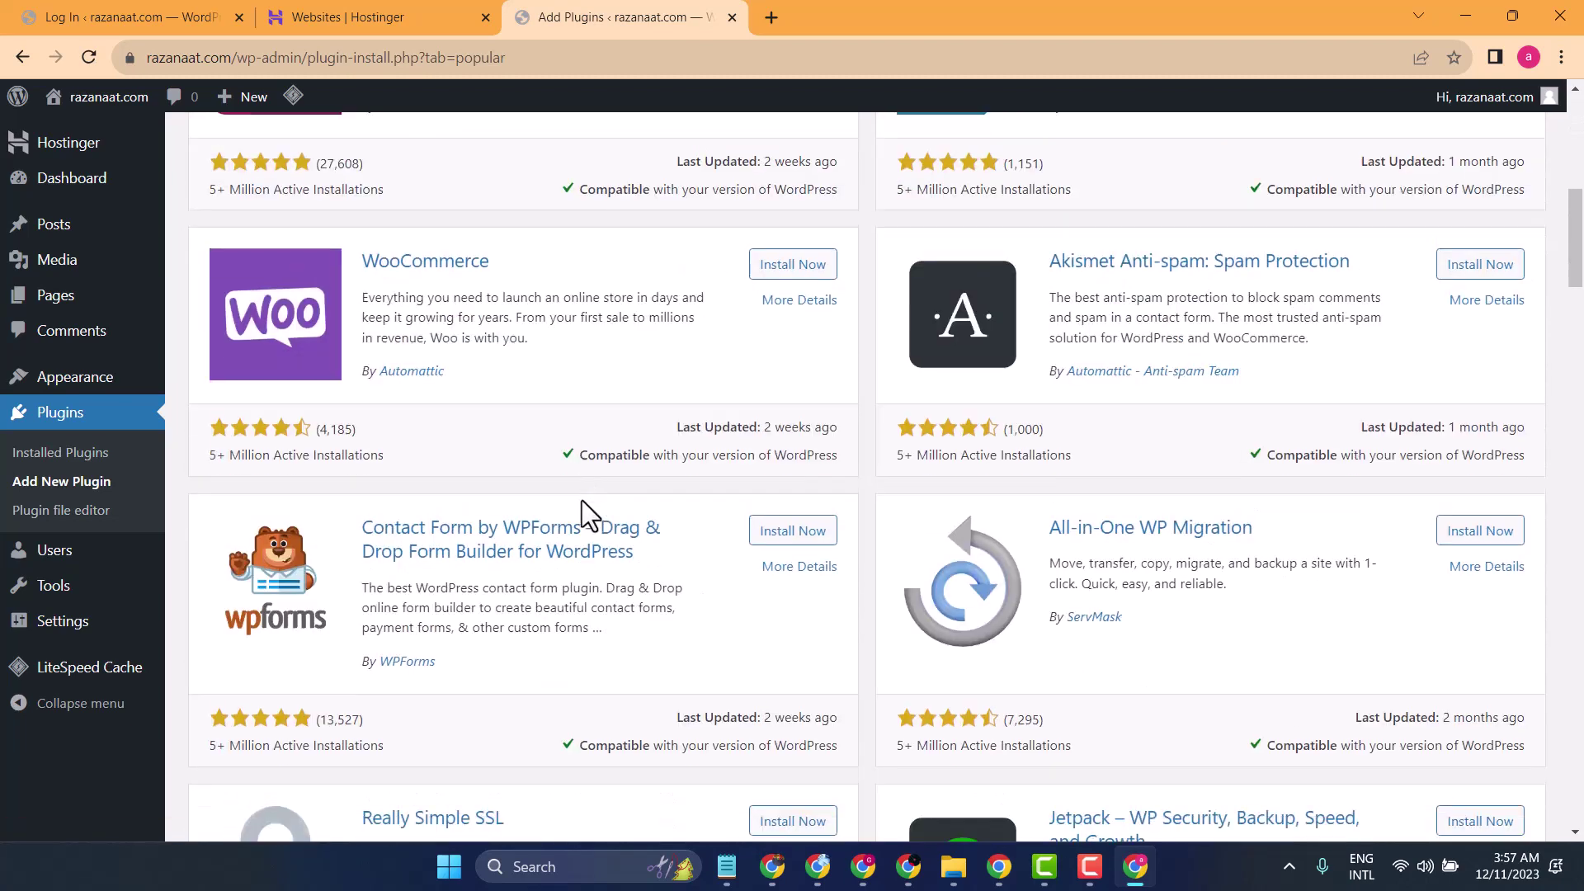
scroll(587, 516, down, 6)
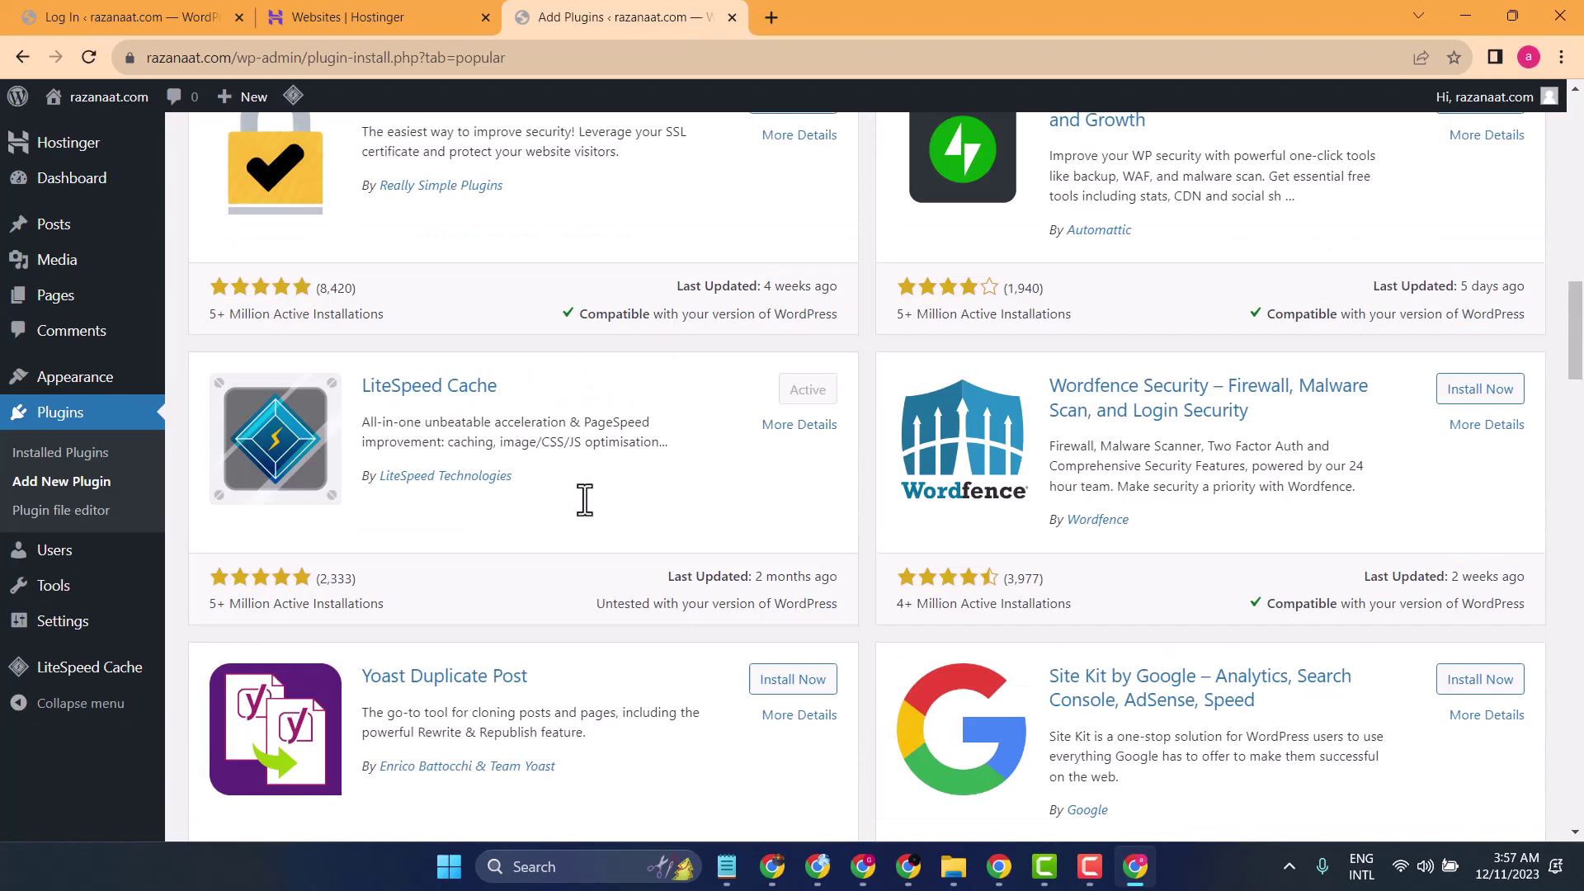
scroll(584, 499, down, 3)
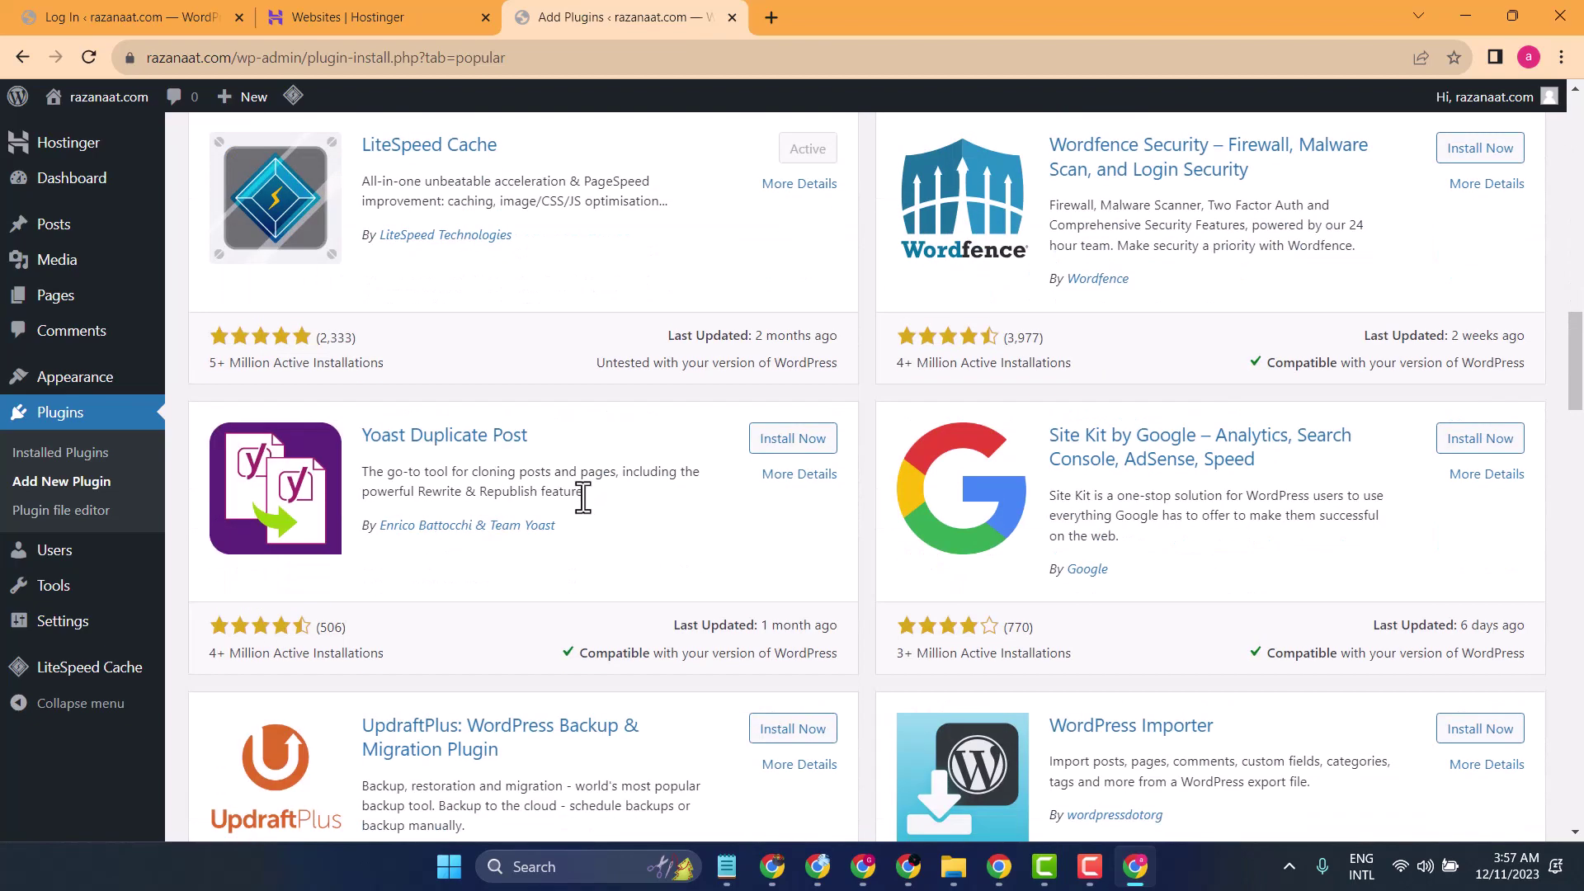
click(1469, 454)
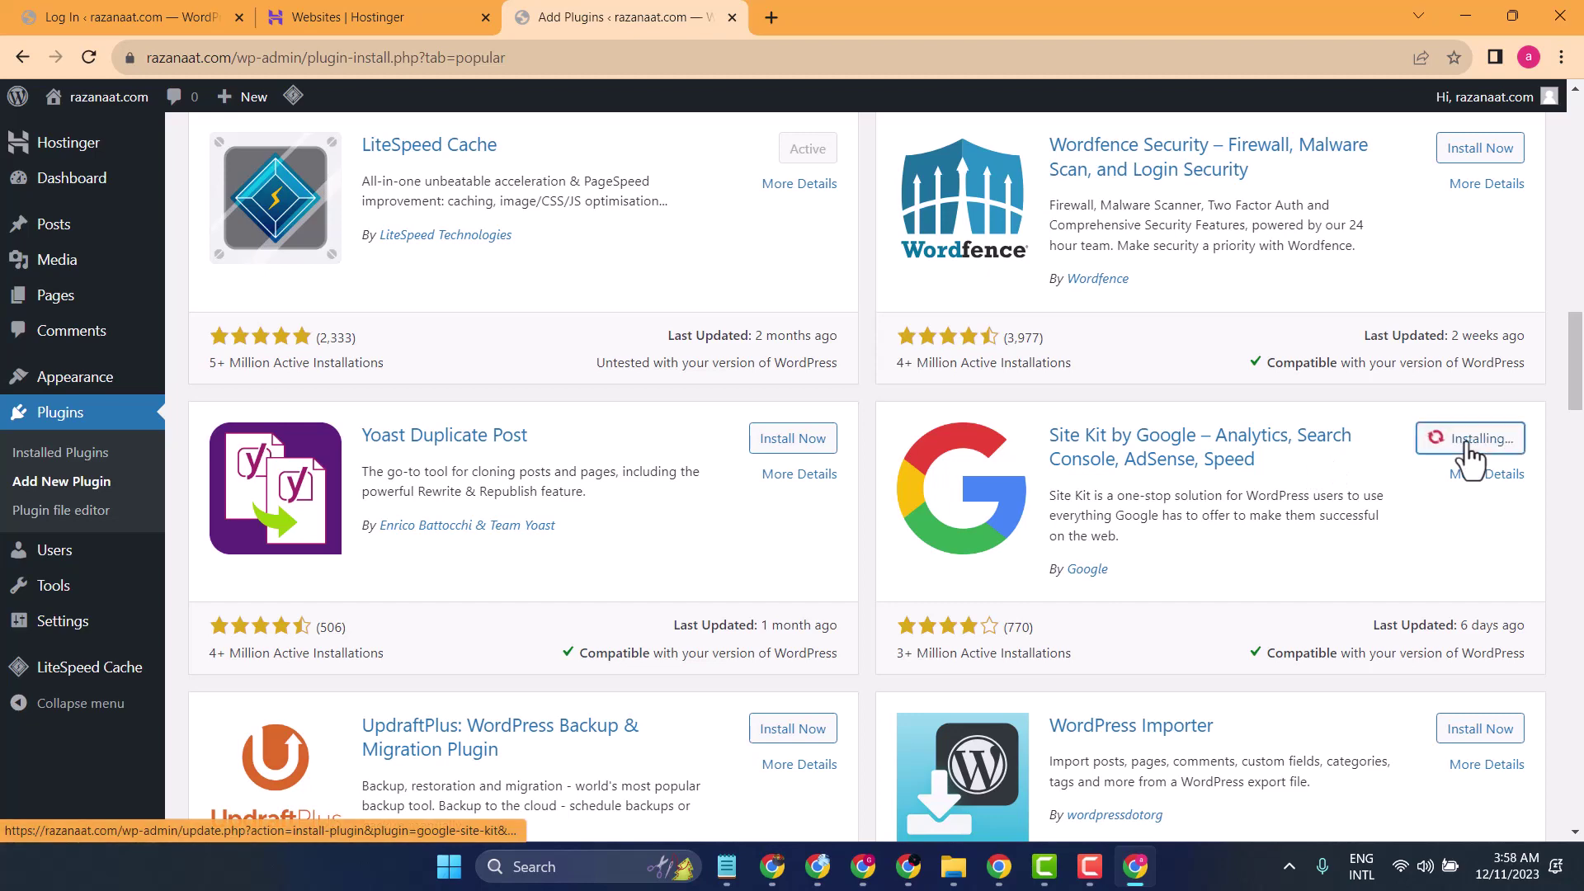
- Install the Advanced Editor Tools plugin further down the Popular list
scroll(791, 484, down, 6)
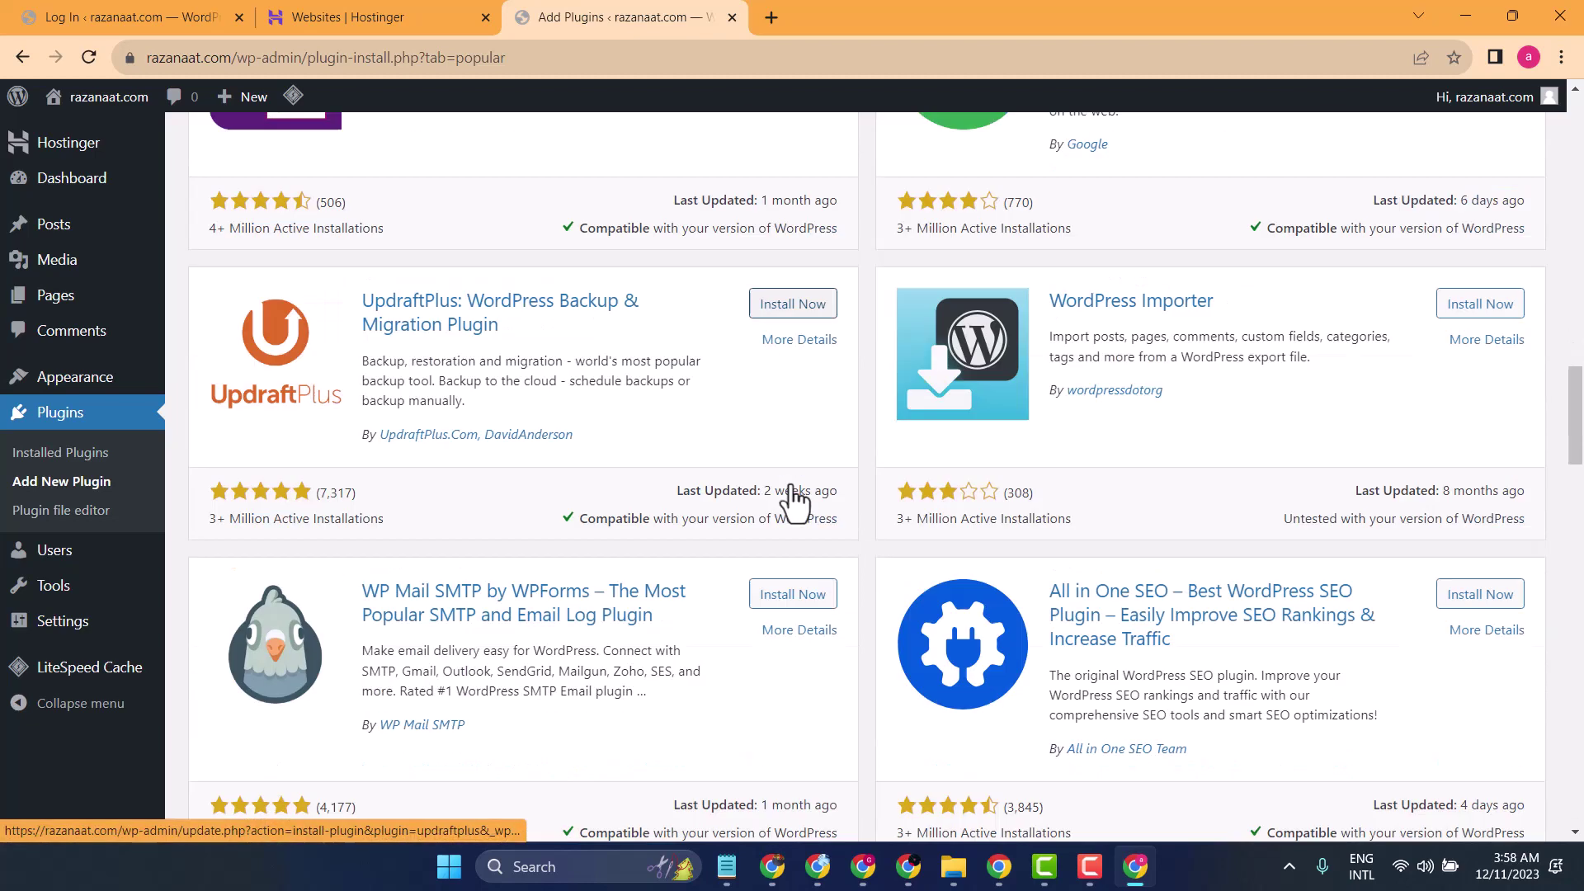
scroll(790, 484, down, 5)
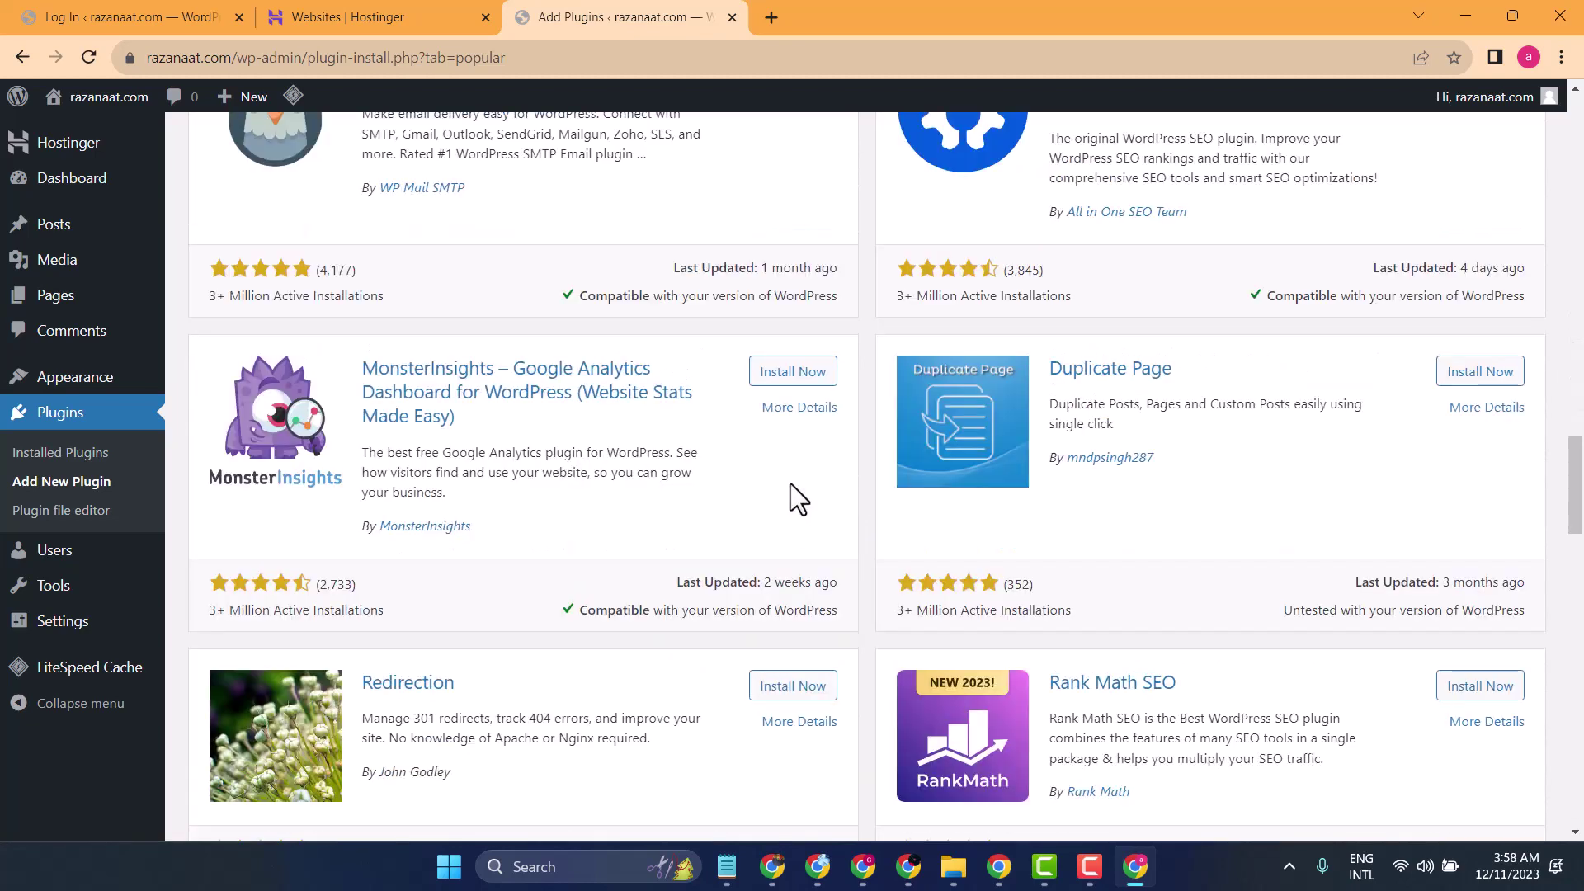
scroll(791, 483, down, 9)
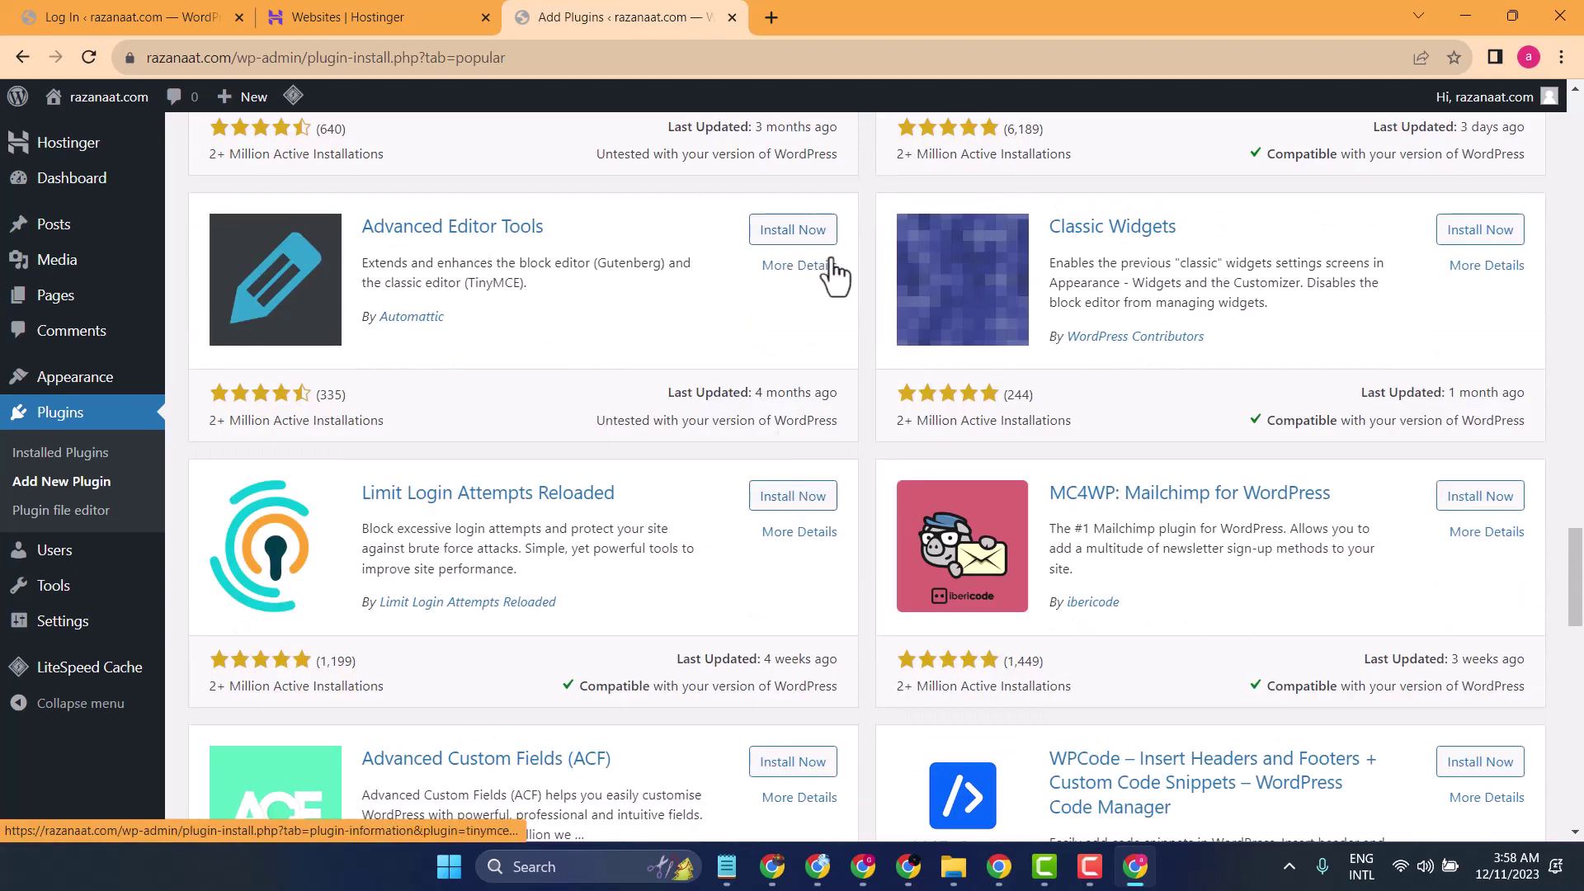
click(787, 237)
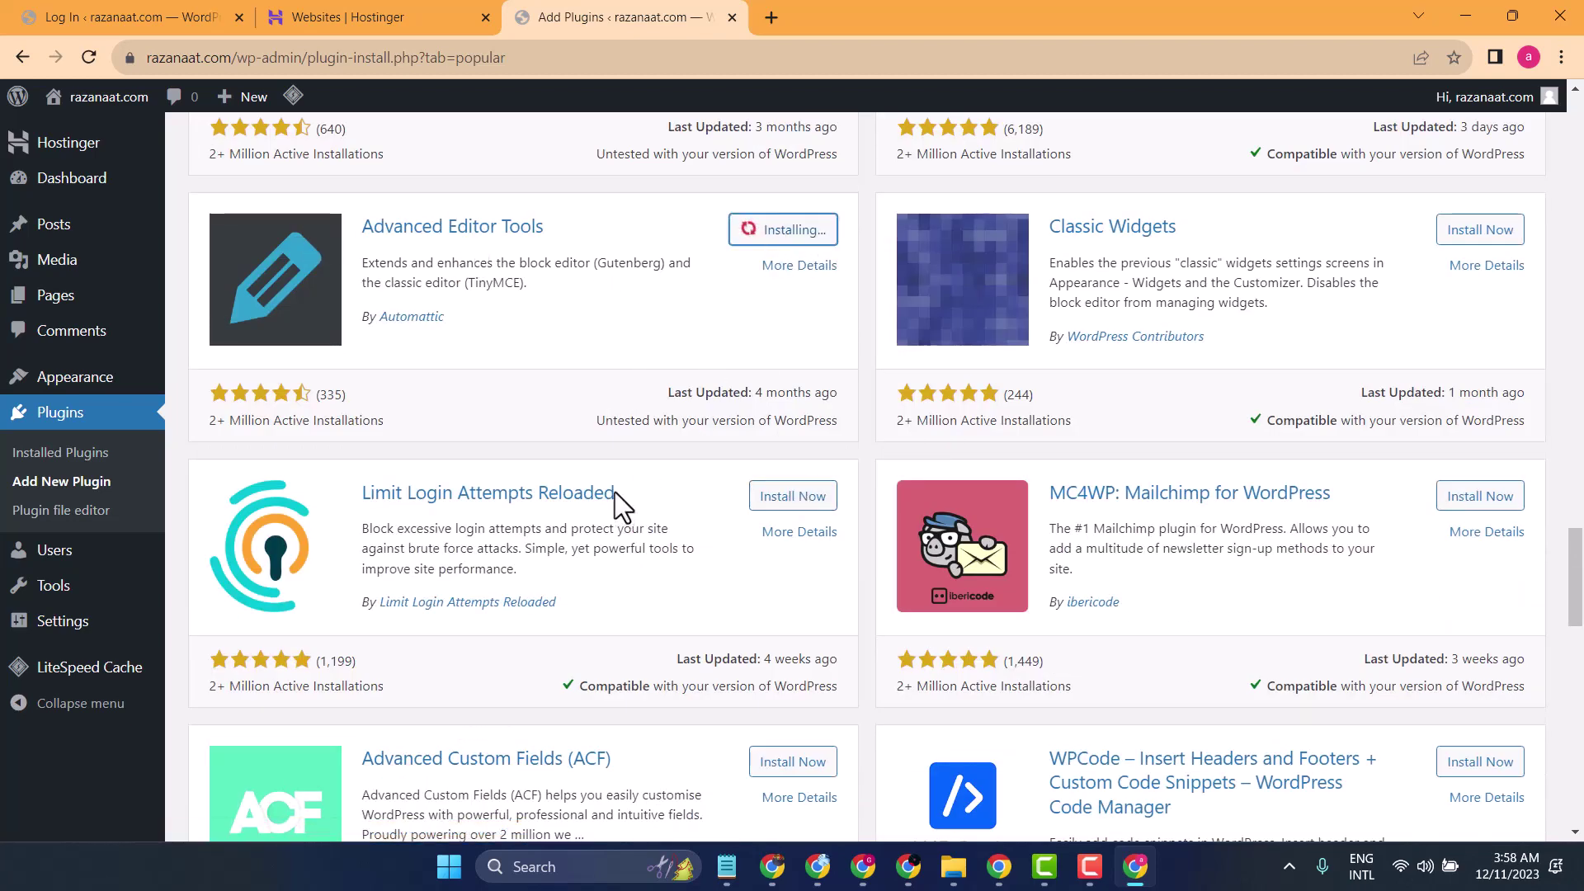
scroll(615, 492, down, 3)
scroll(615, 492, down, 6)
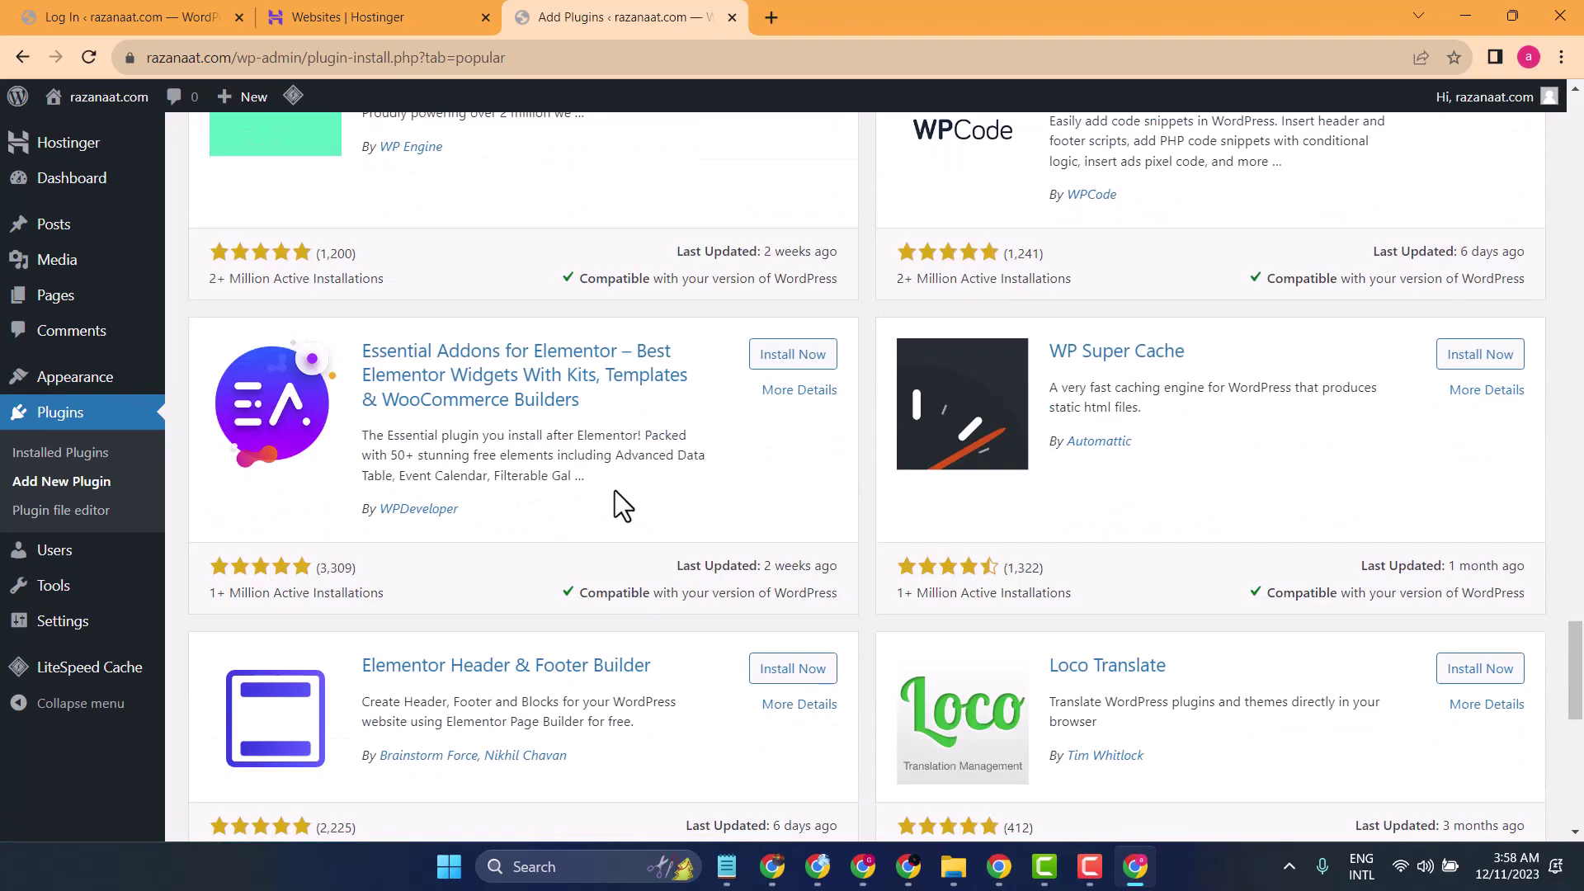
scroll(615, 490, down, 6)
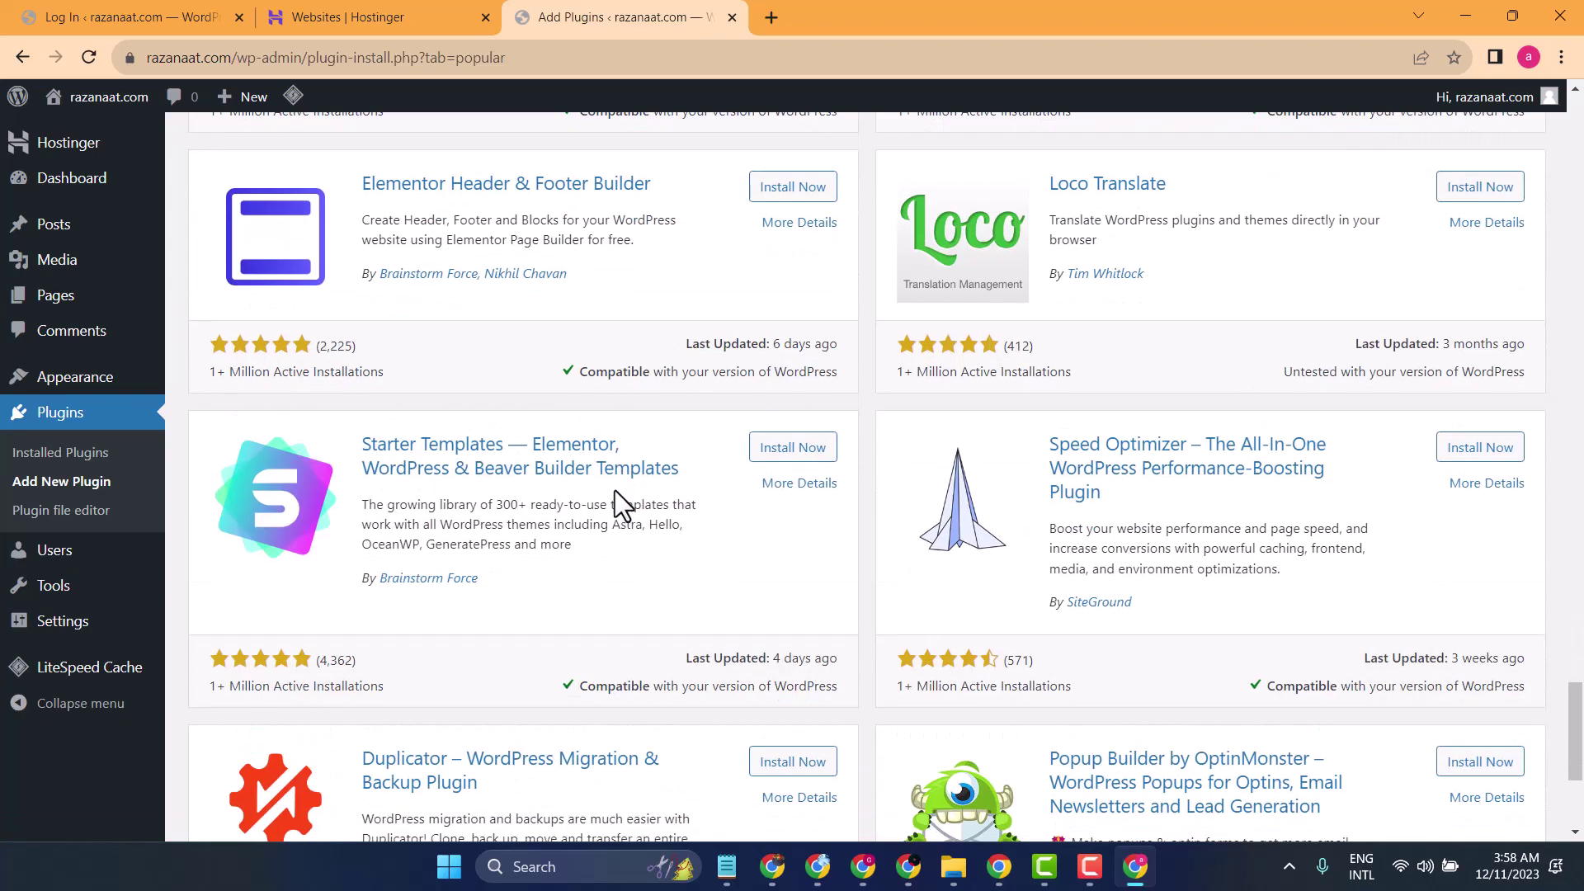
scroll(615, 490, down, 3)
scroll(615, 490, up, 20)
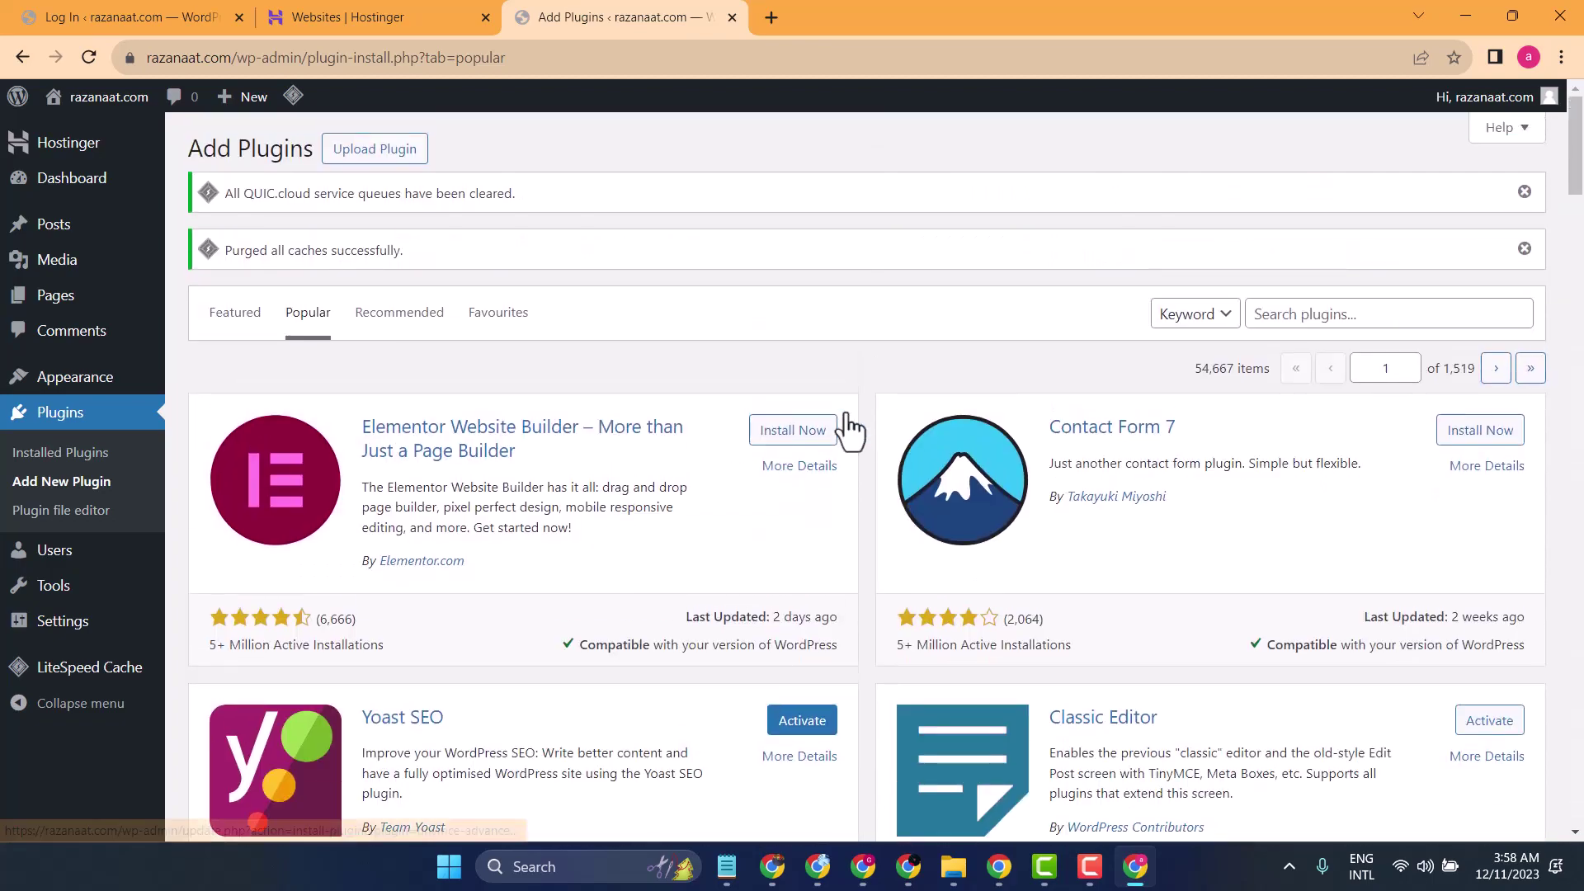
- Search the plugin directory for 'table of' and install Easy Table of Contents
click(1275, 312)
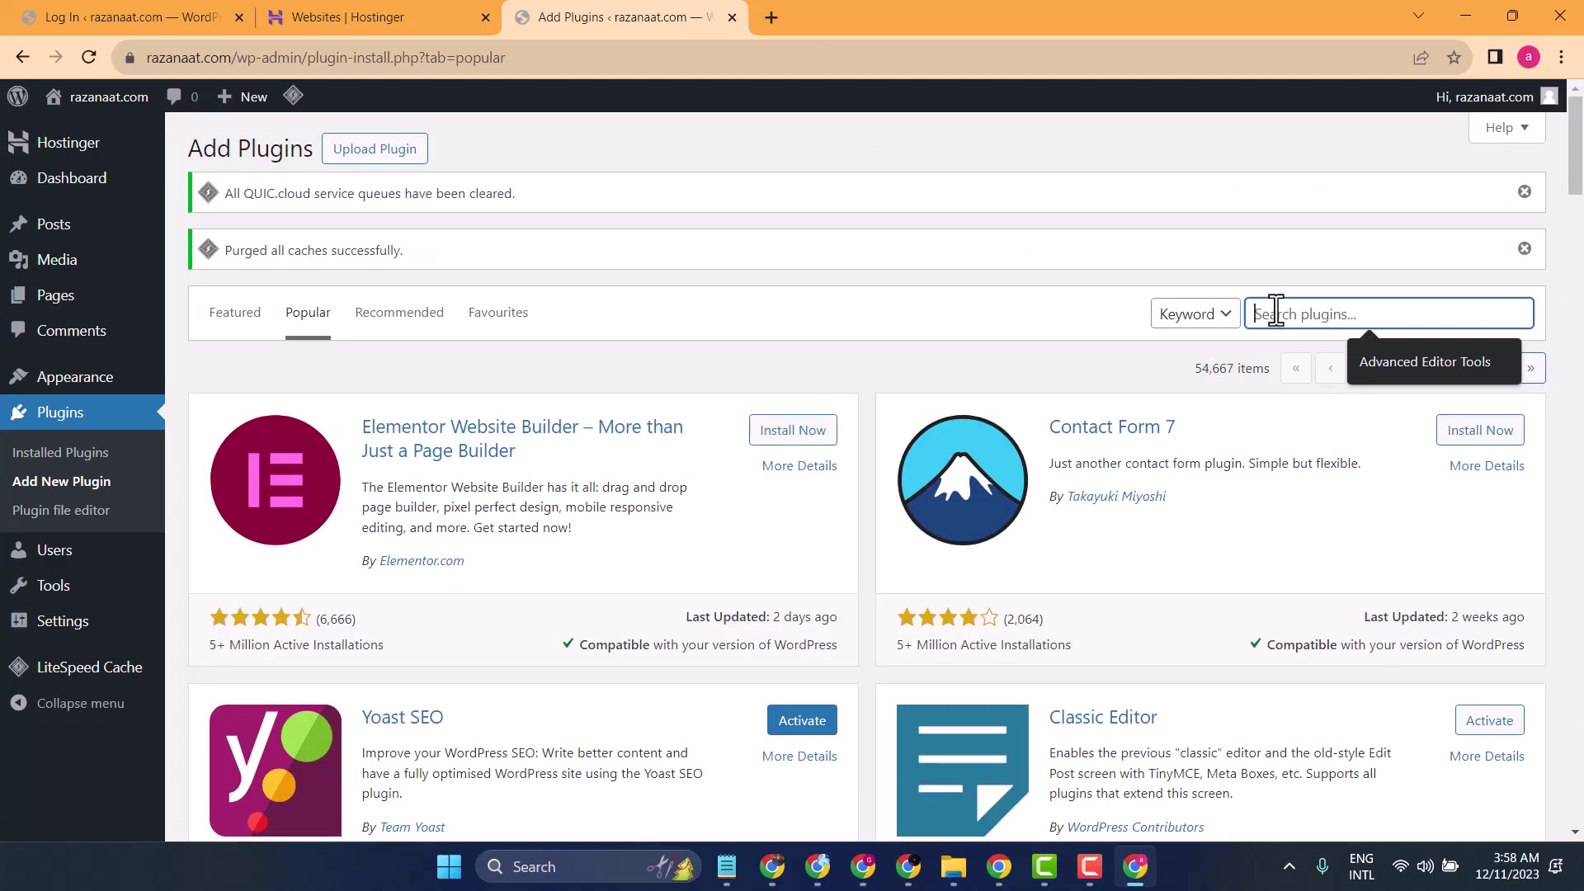
text(tab)
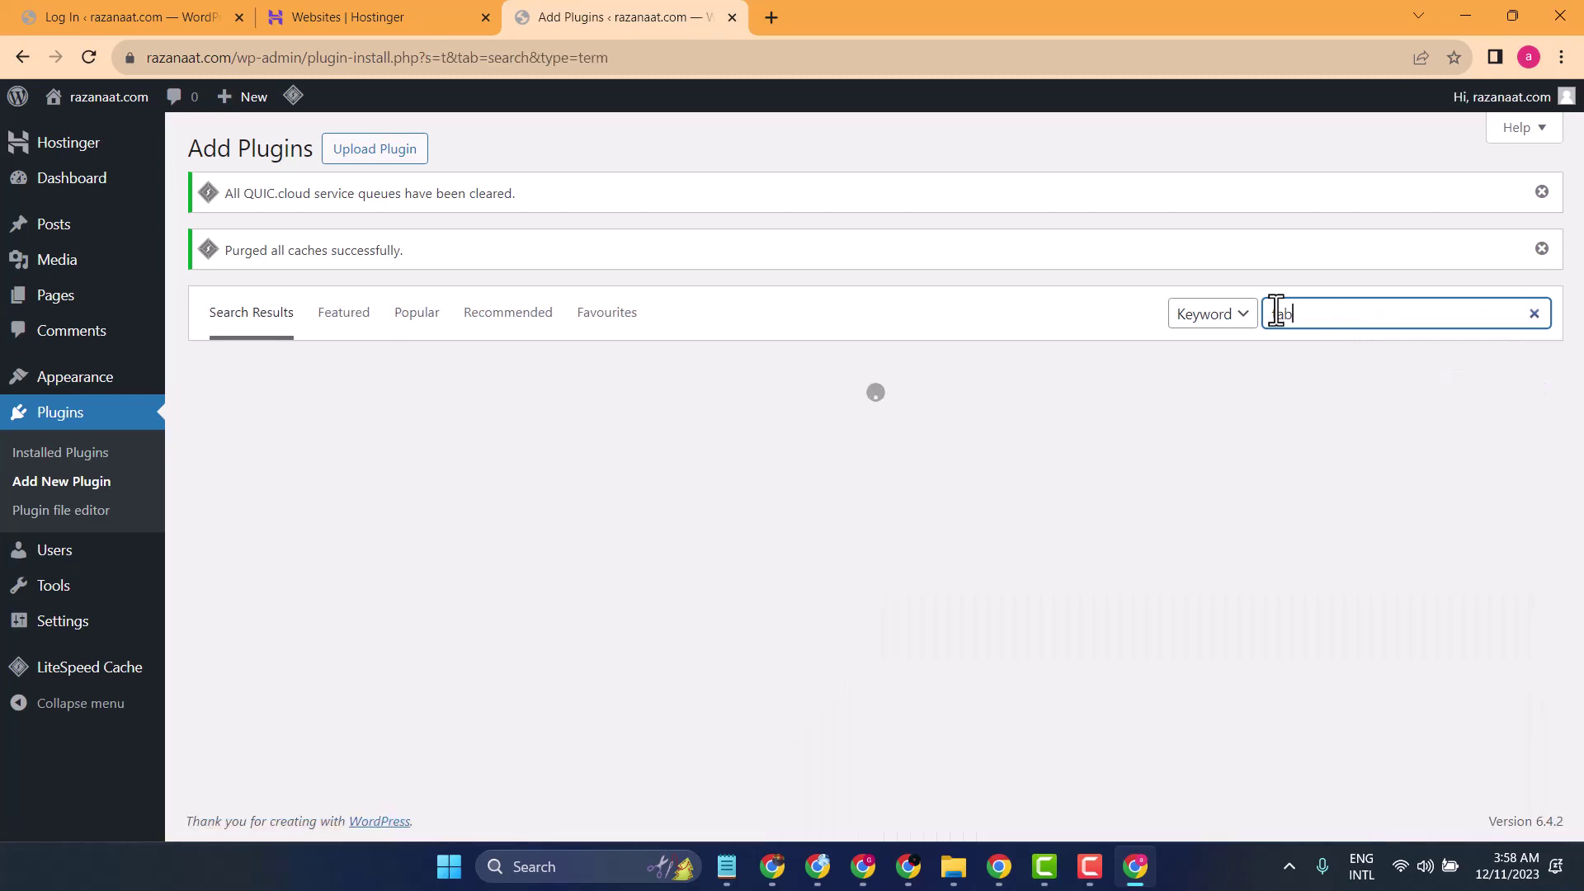
text(le of)
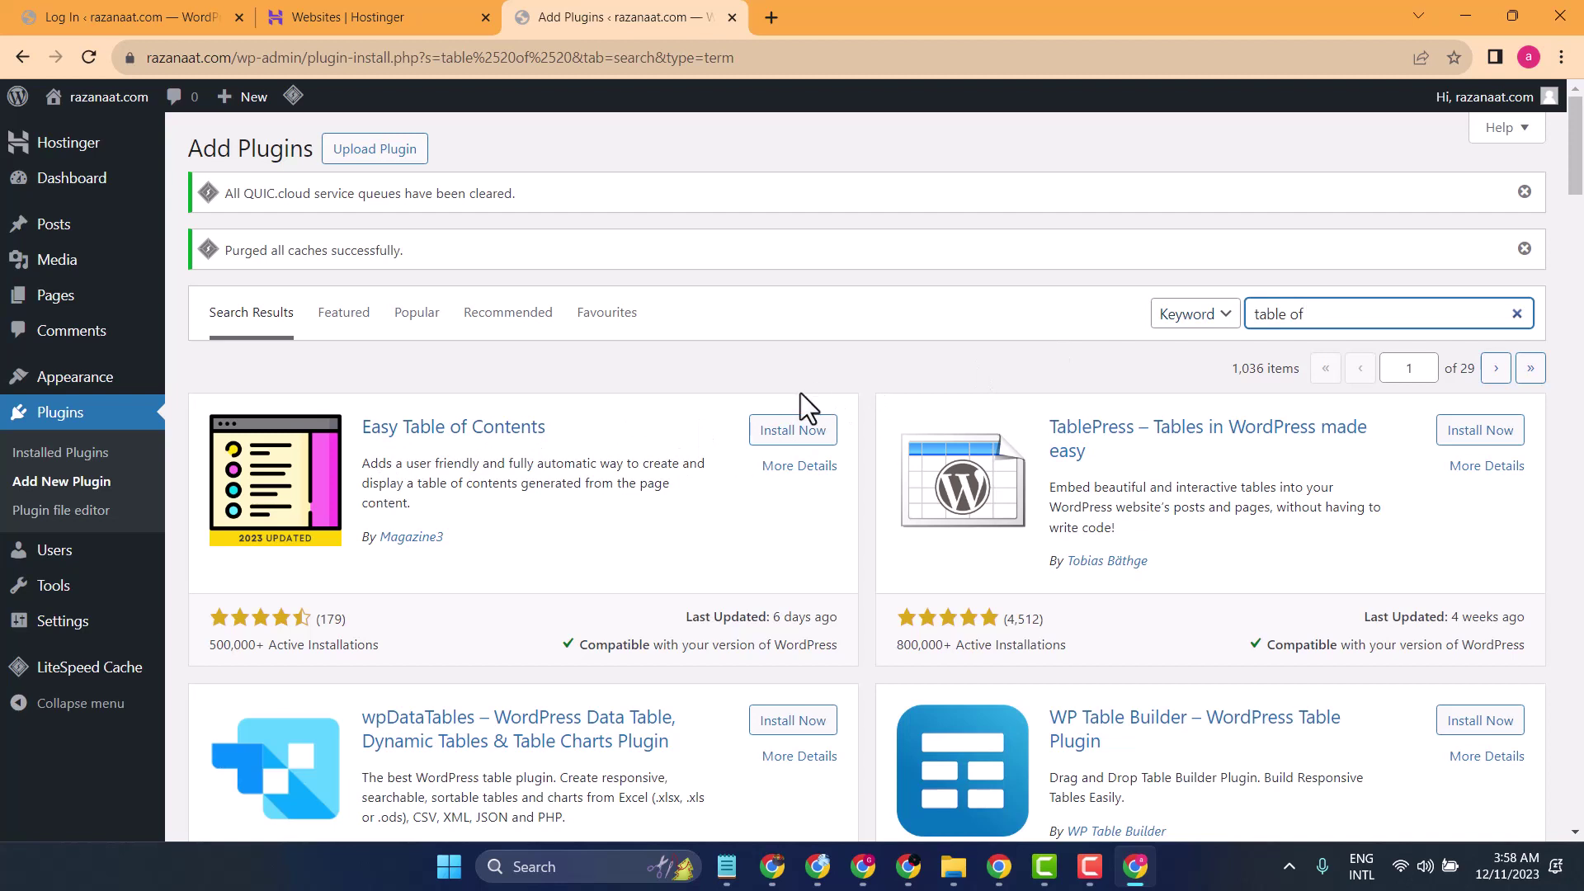
click(785, 434)
click(788, 435)
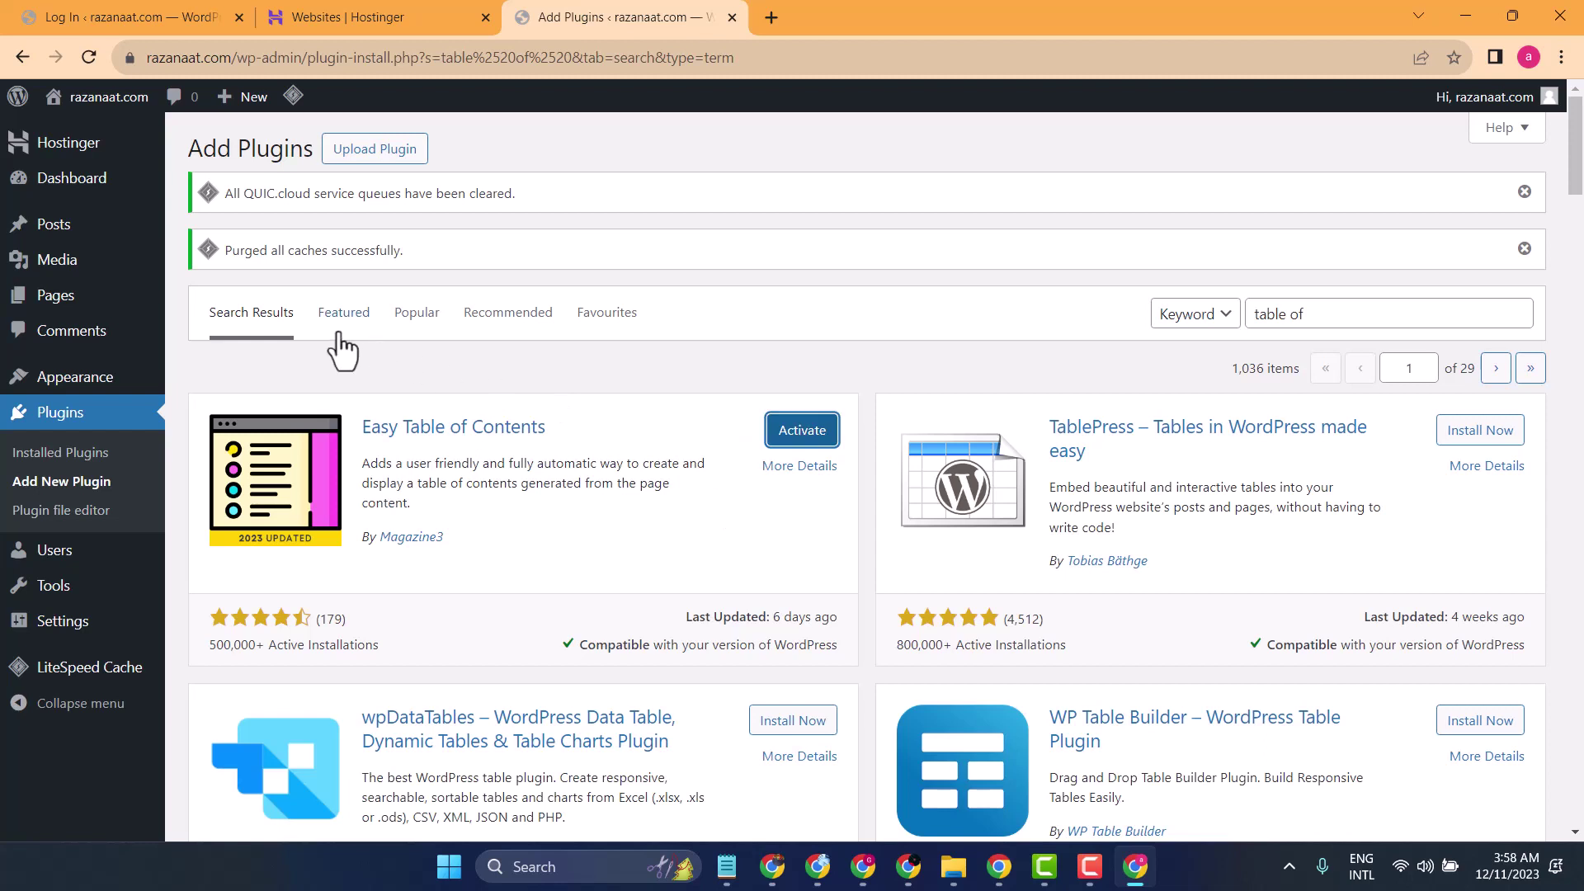
- Bulk-activate all five inactive plugins from Installed Plugins, leaving eight active
click(80, 456)
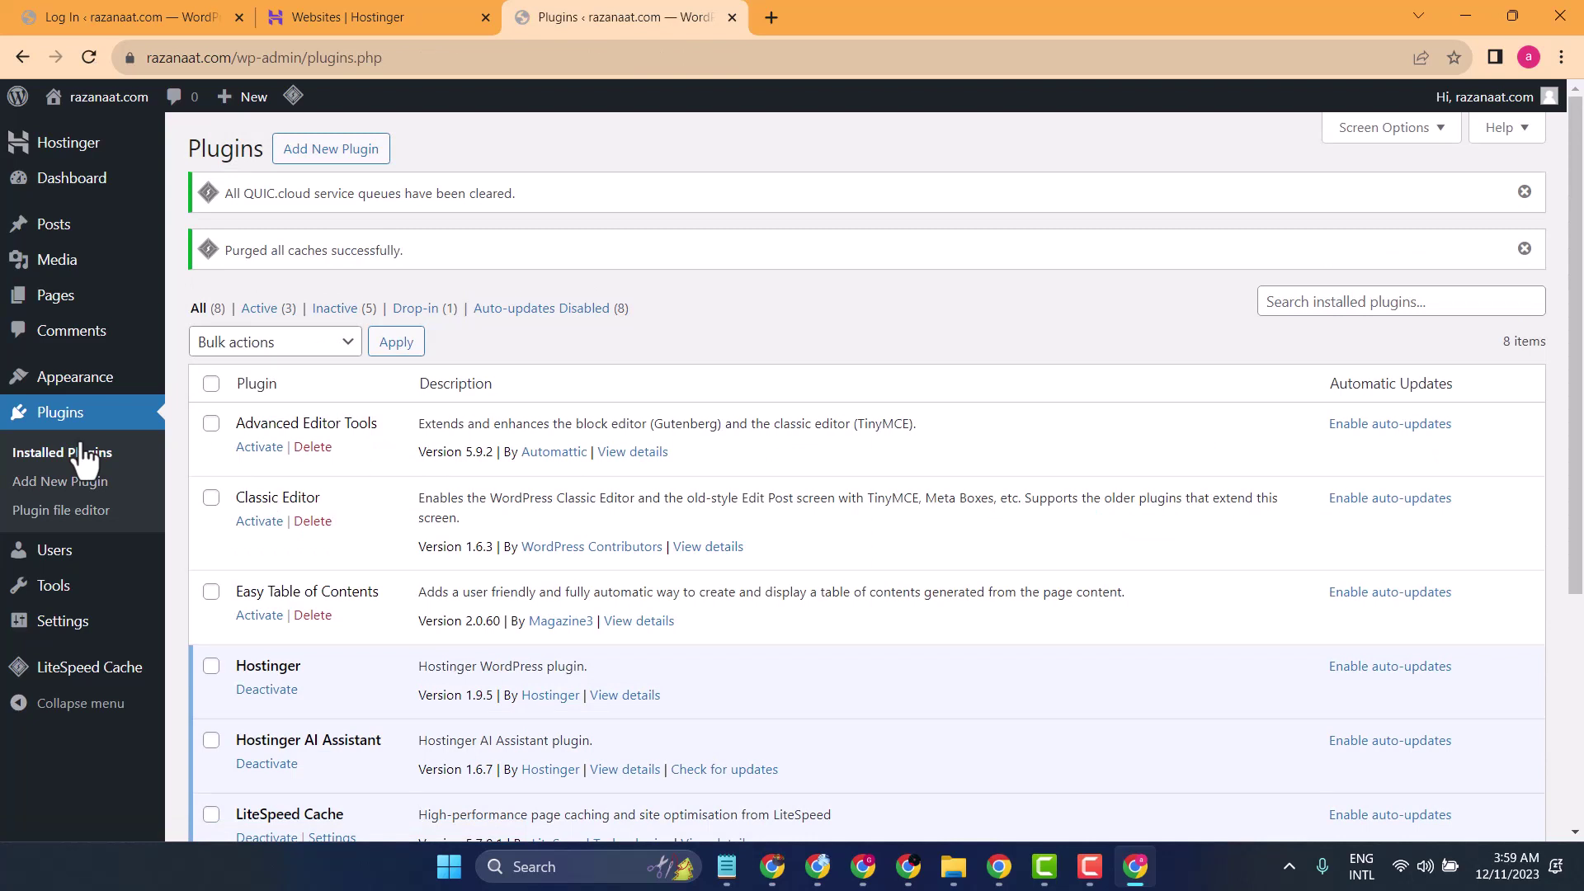
click(348, 314)
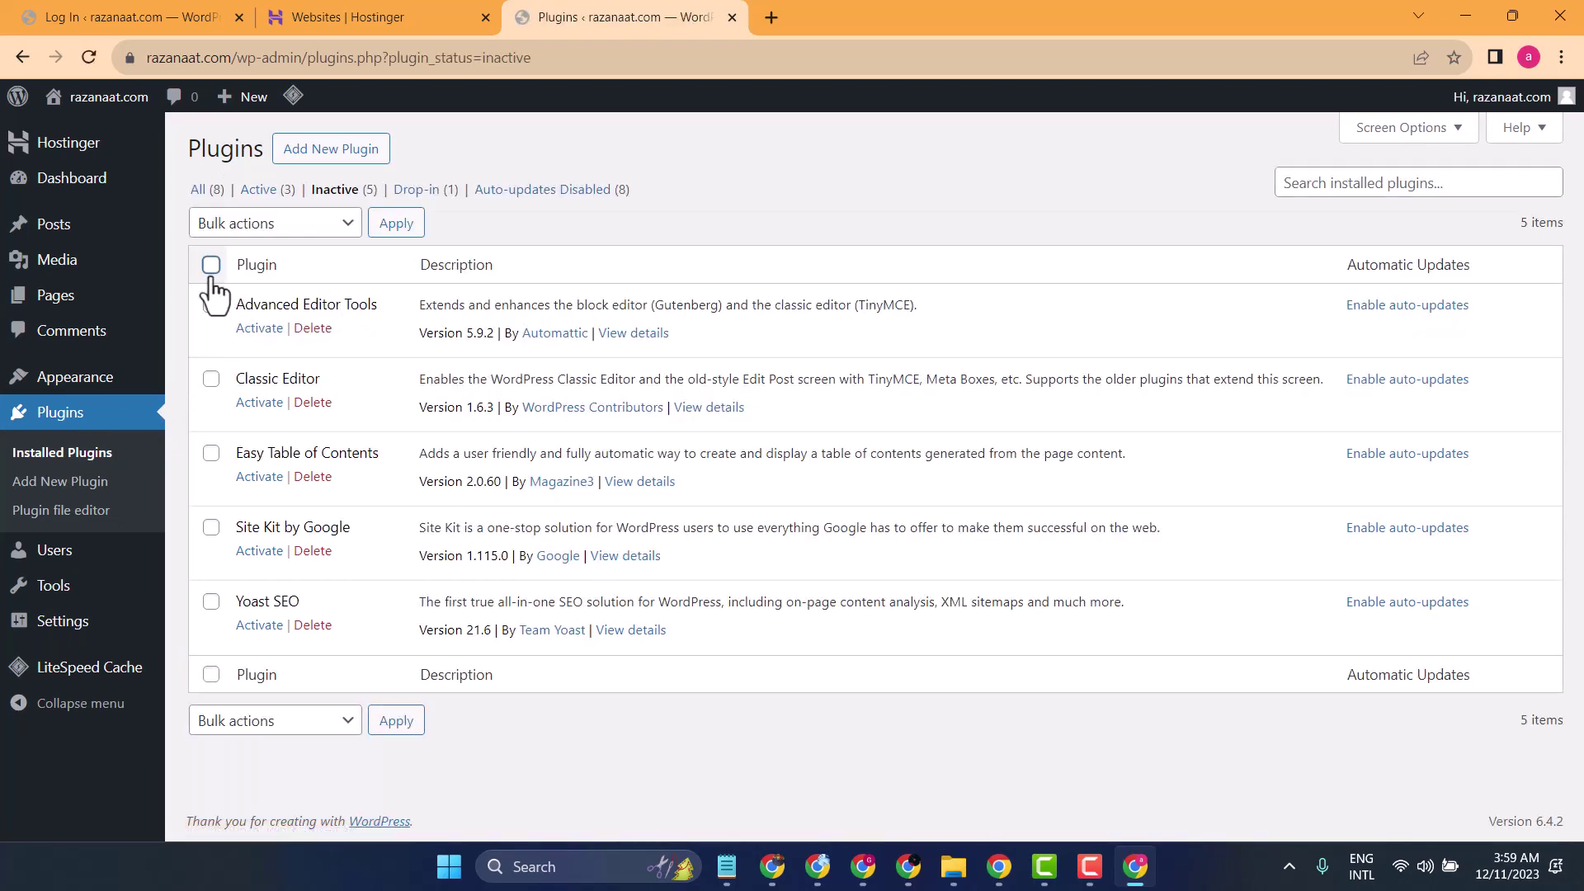
click(211, 265)
click(272, 224)
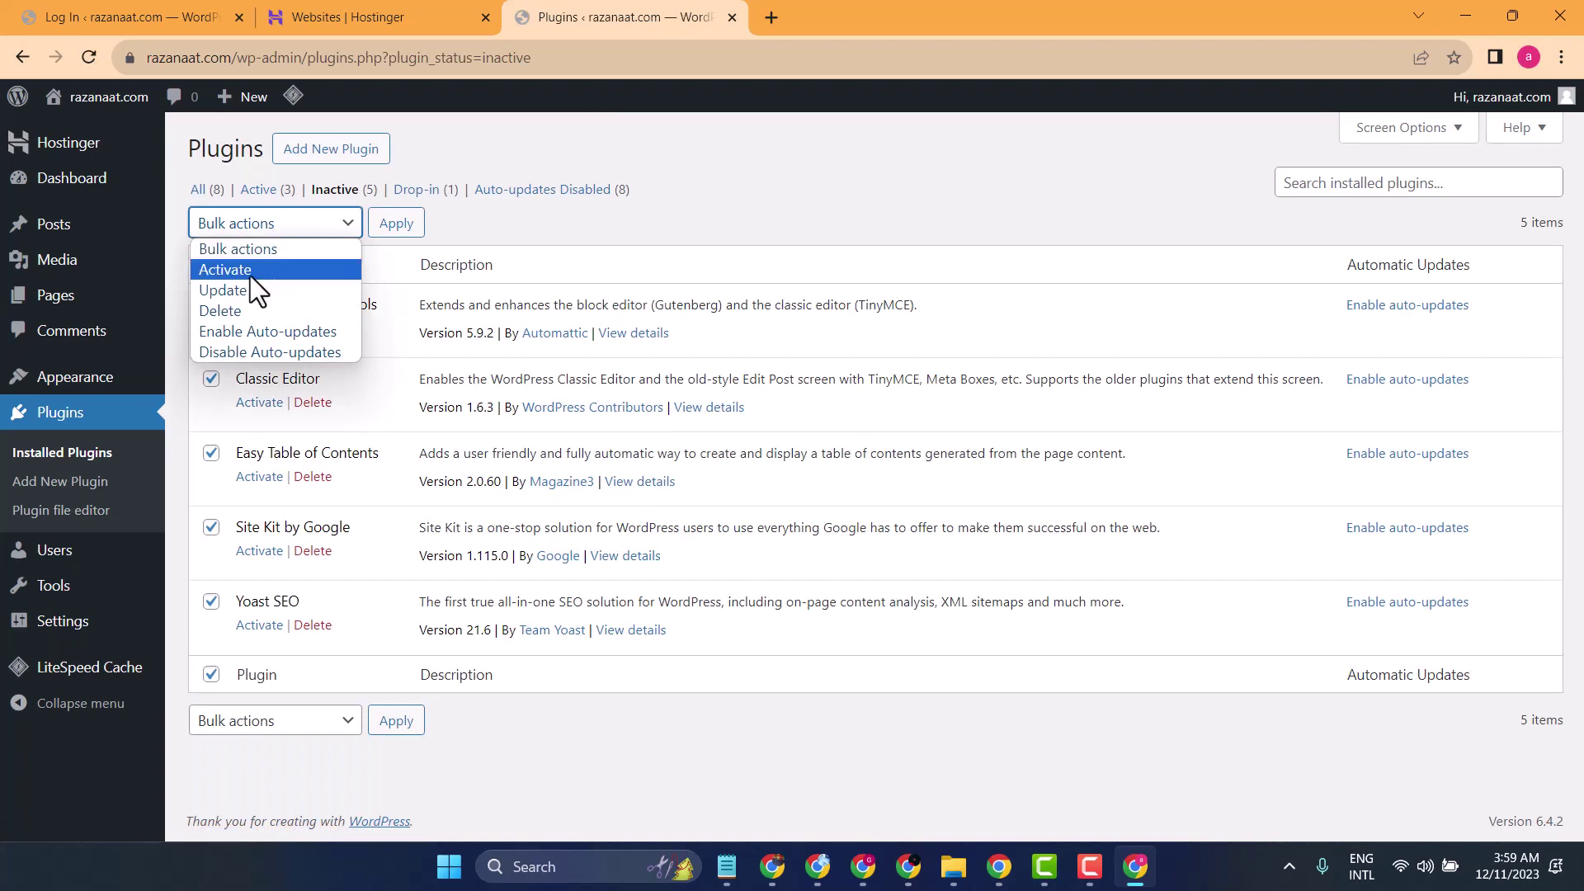
click(250, 273)
click(391, 234)
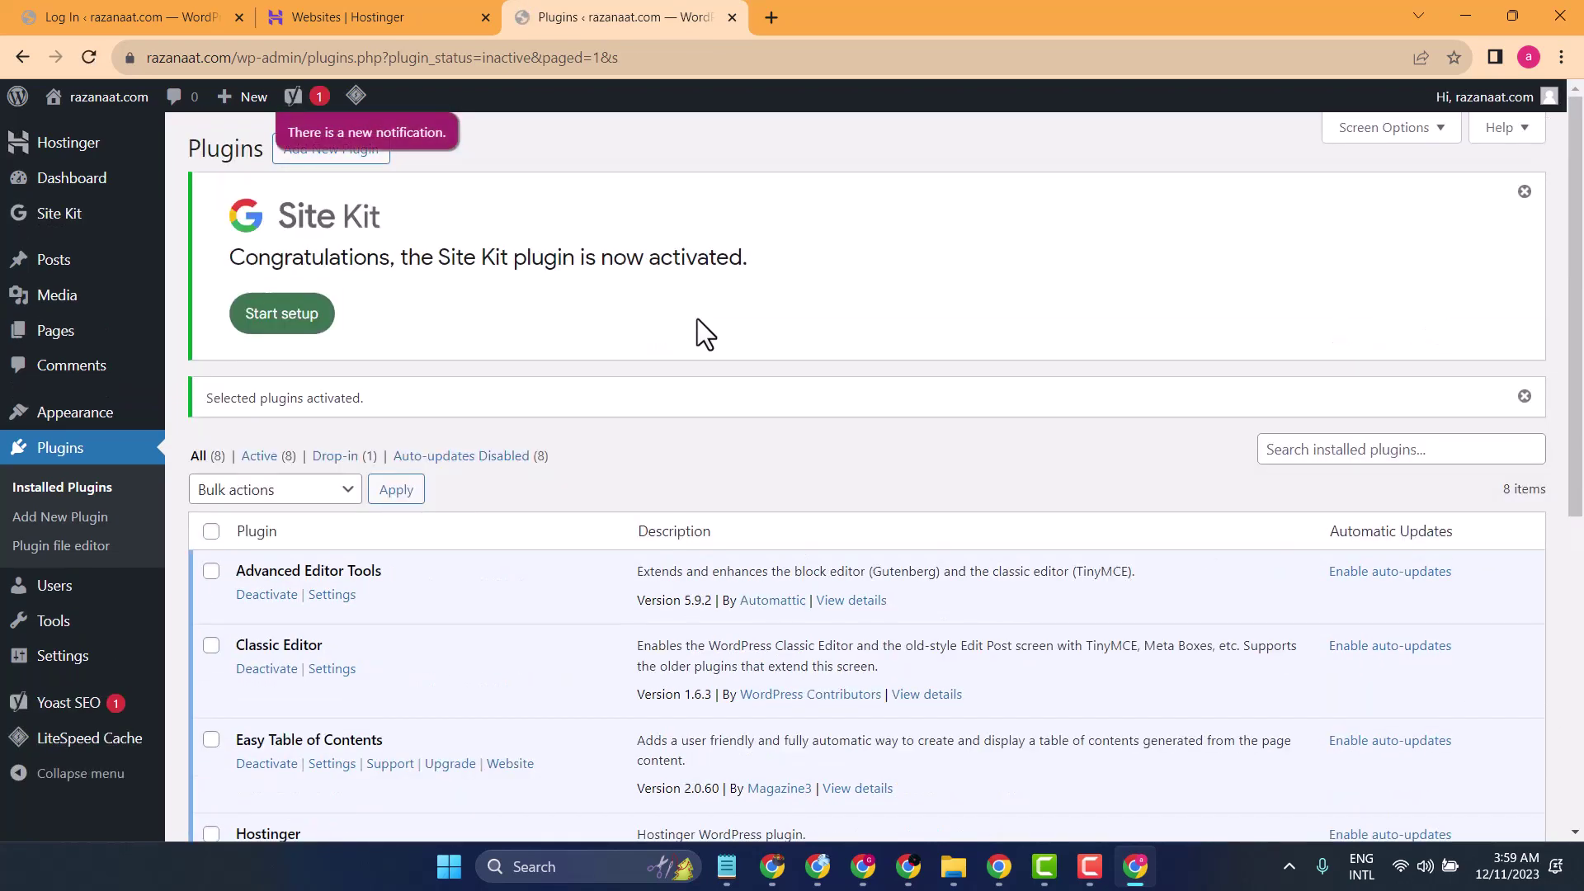
scroll(696, 330, down, 7)
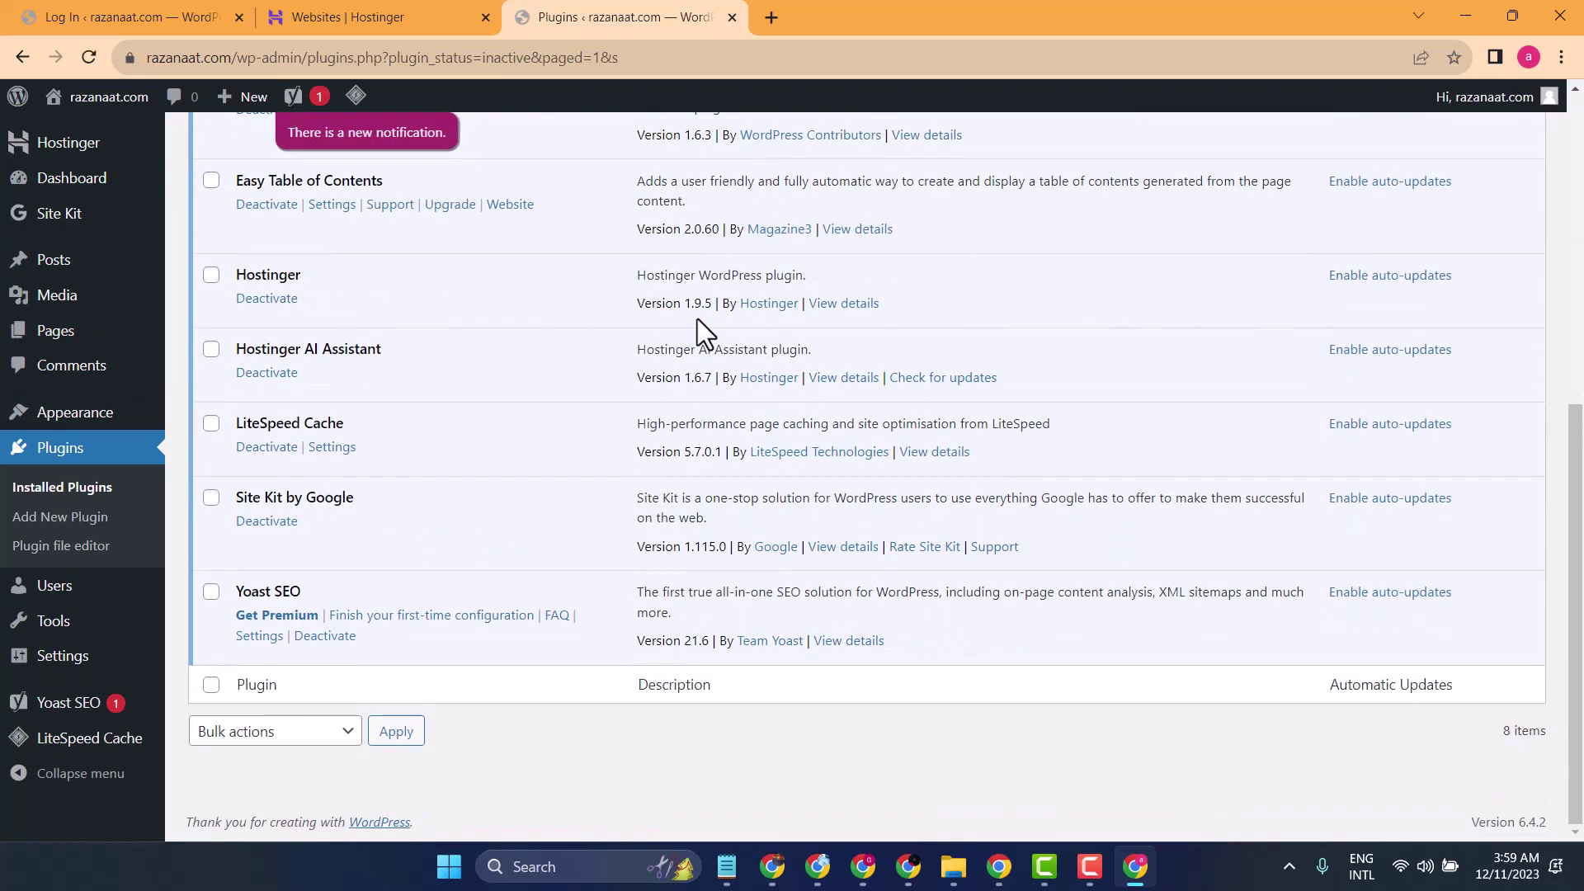
scroll(696, 319, up, 6)
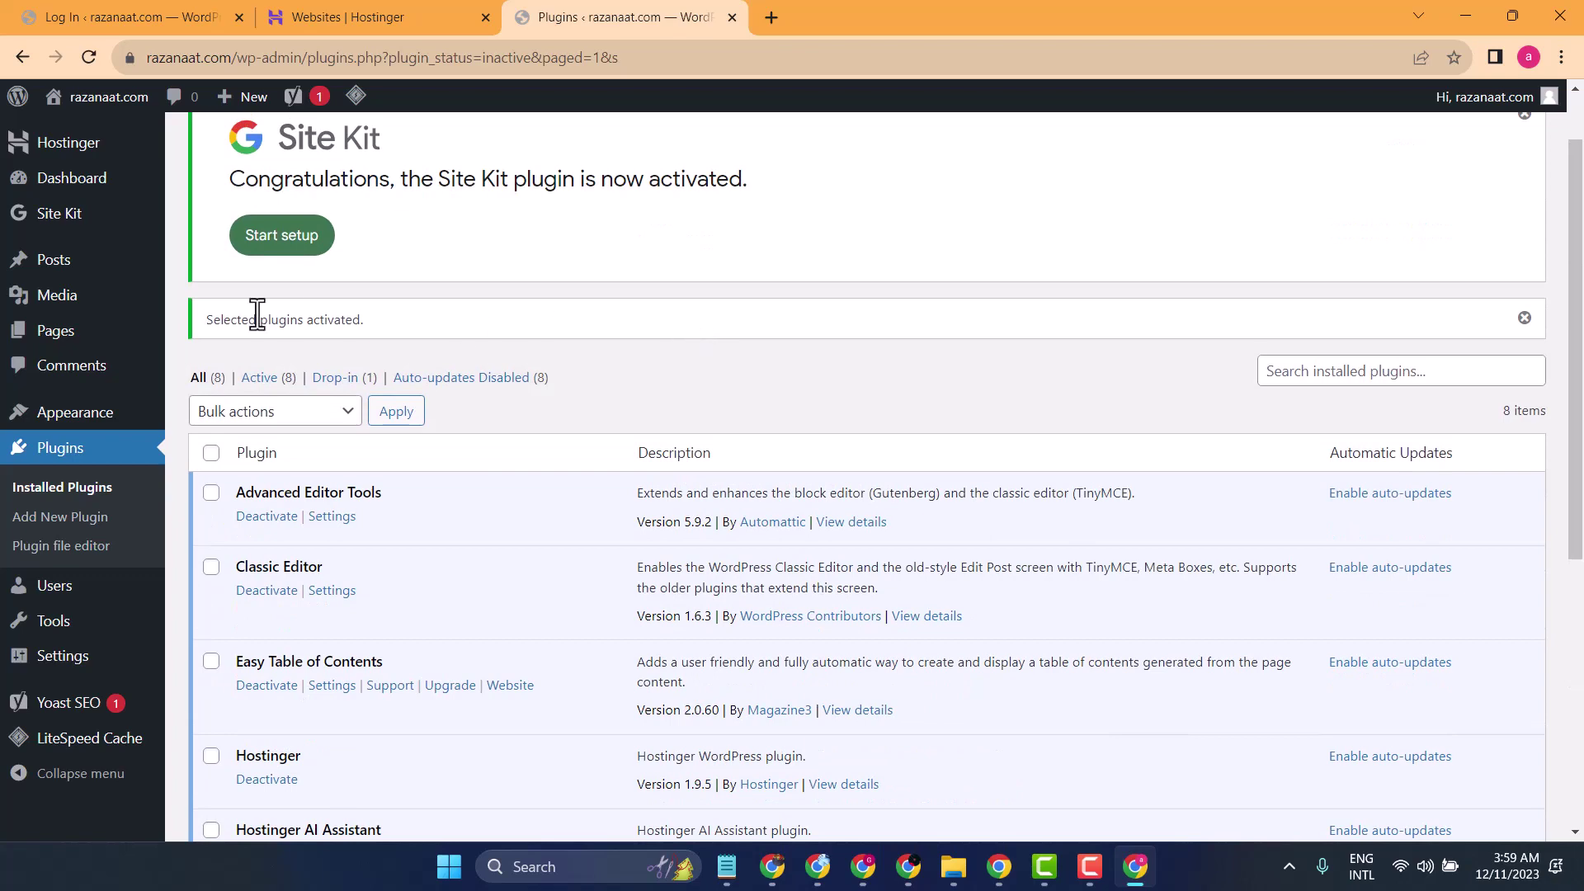
- Review the installed themes with GeneratePress active, then check the live site and Hostinger tab
mouse_move(71, 417)
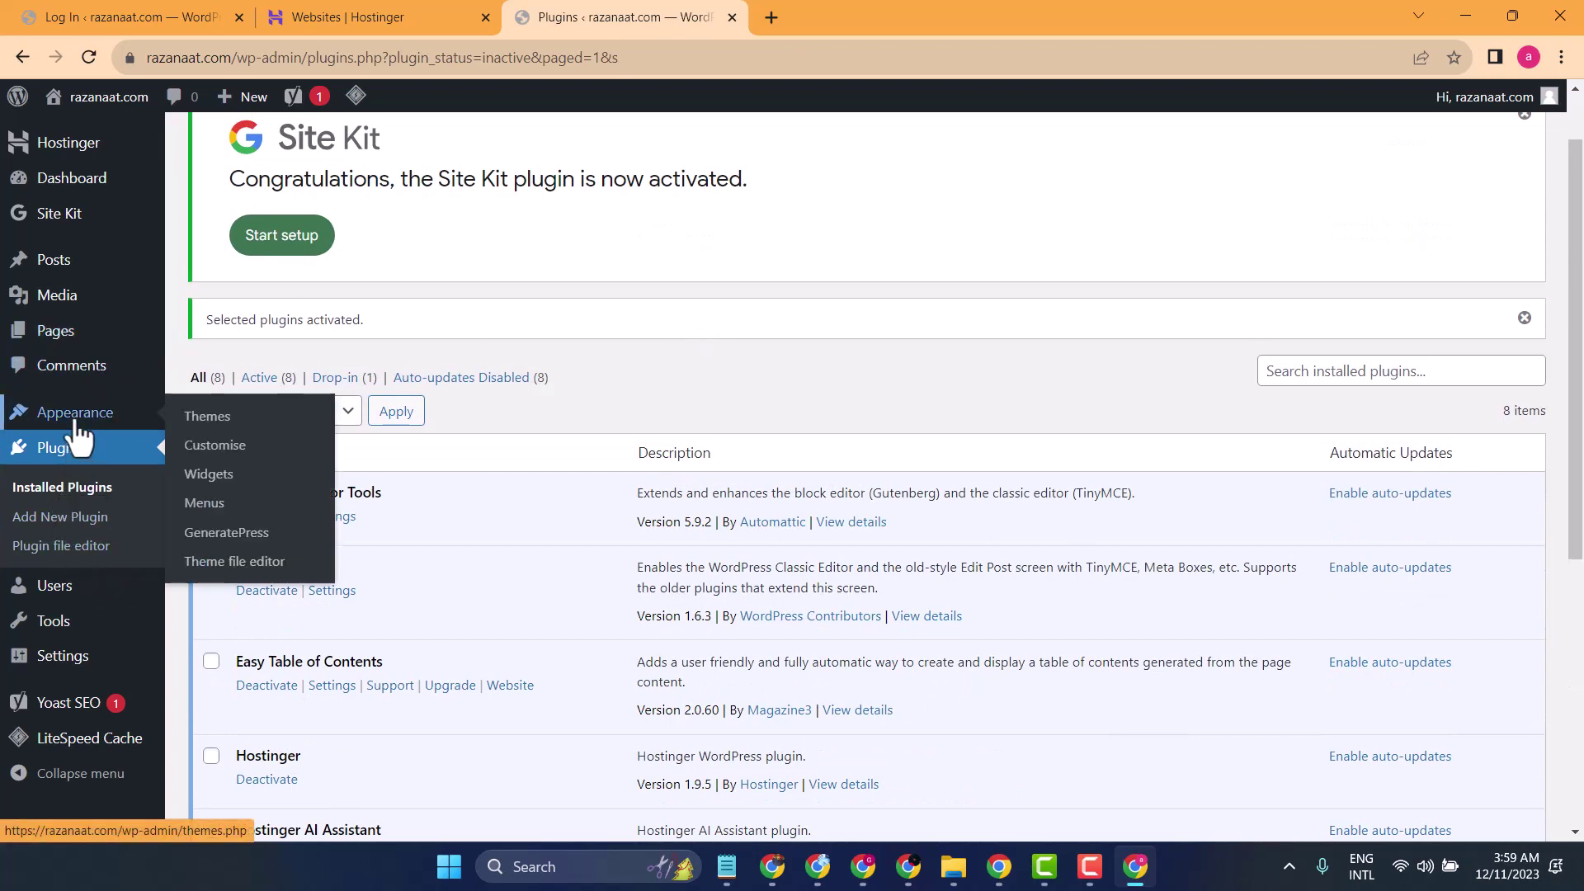
click(207, 427)
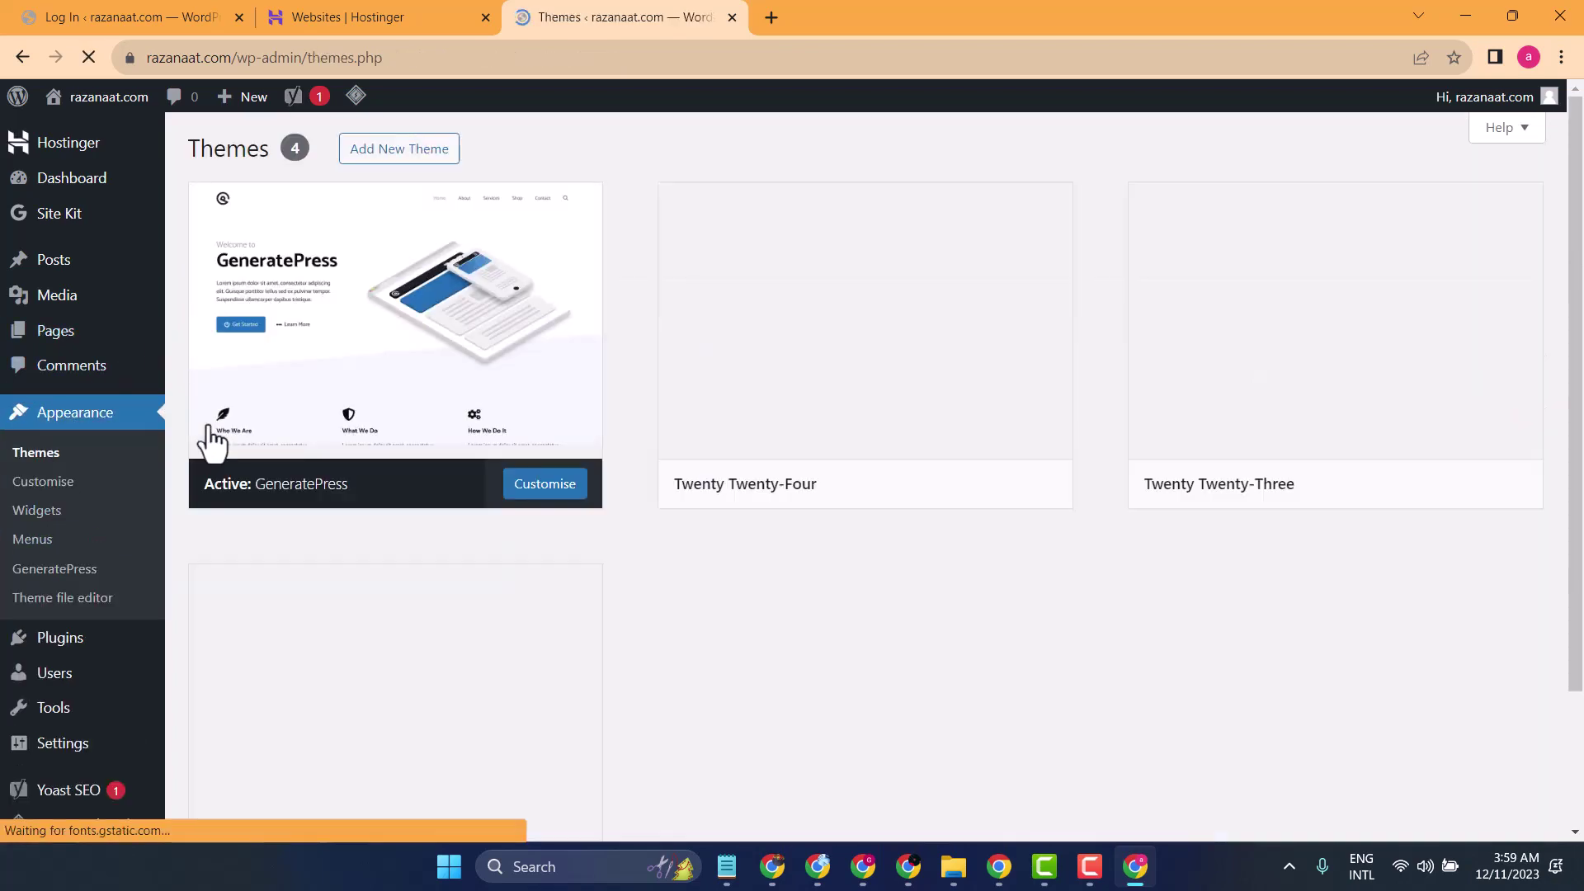
mouse_move(389, 379)
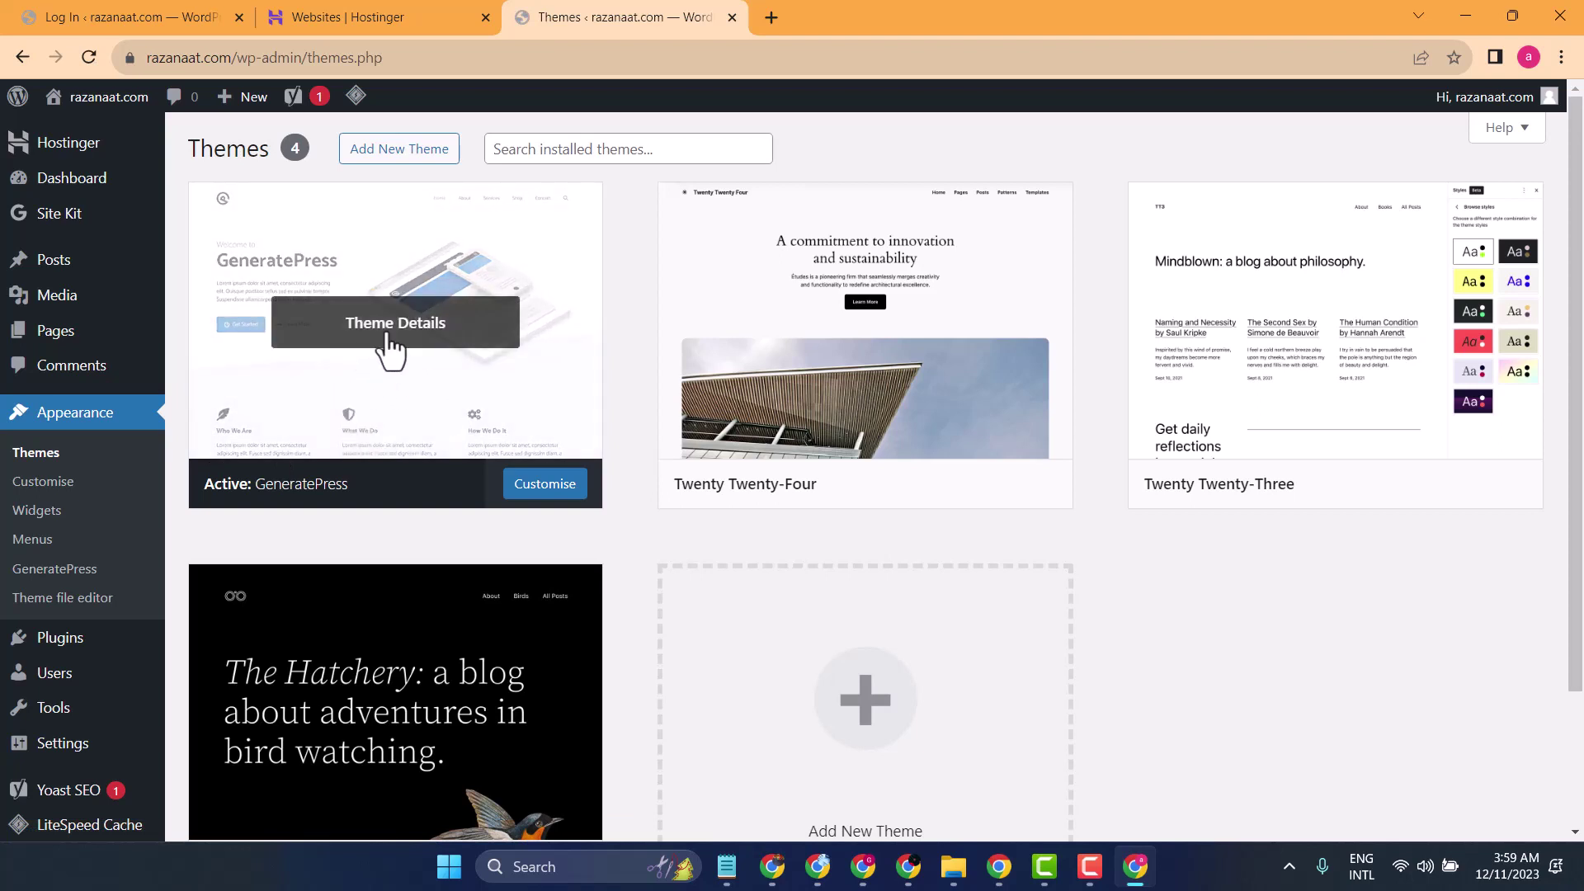
mouse_move(103, 103)
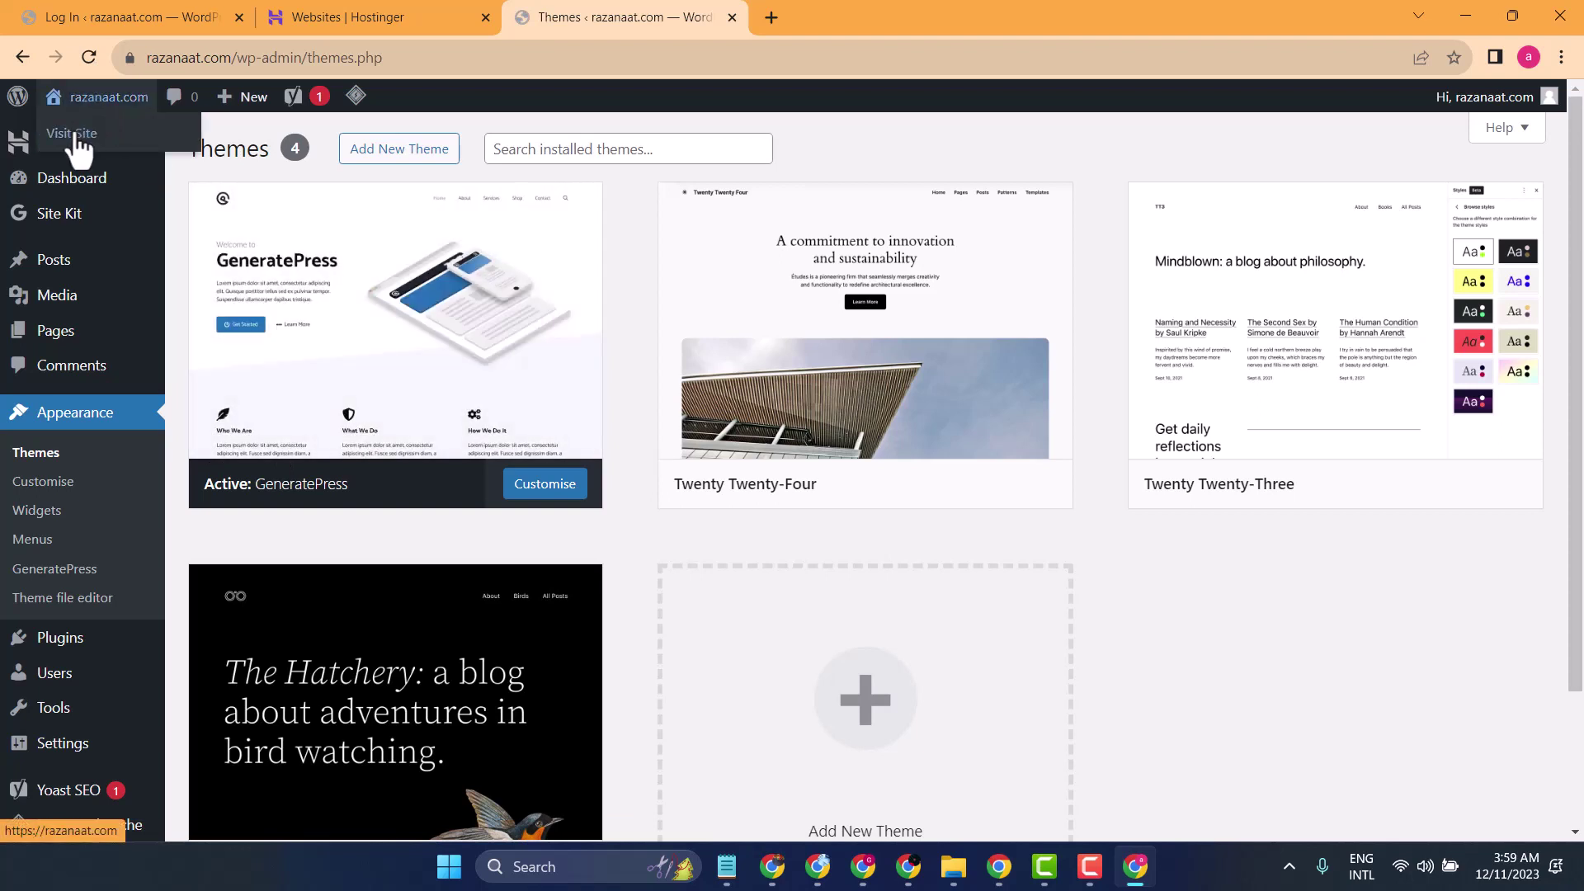
click(76, 145)
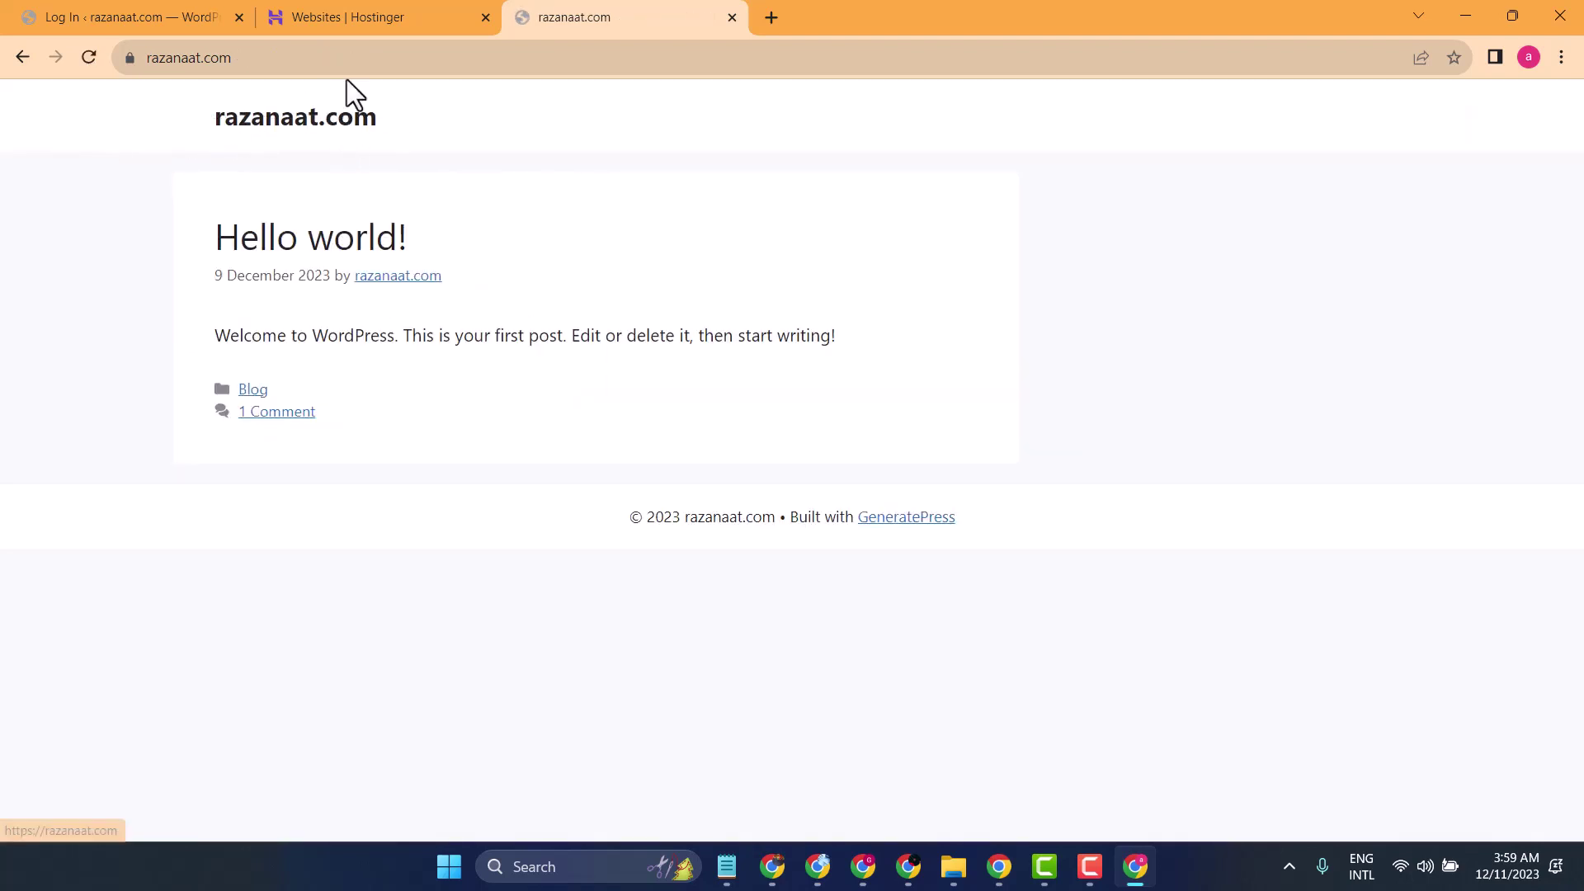
click(375, 23)
click(548, 19)
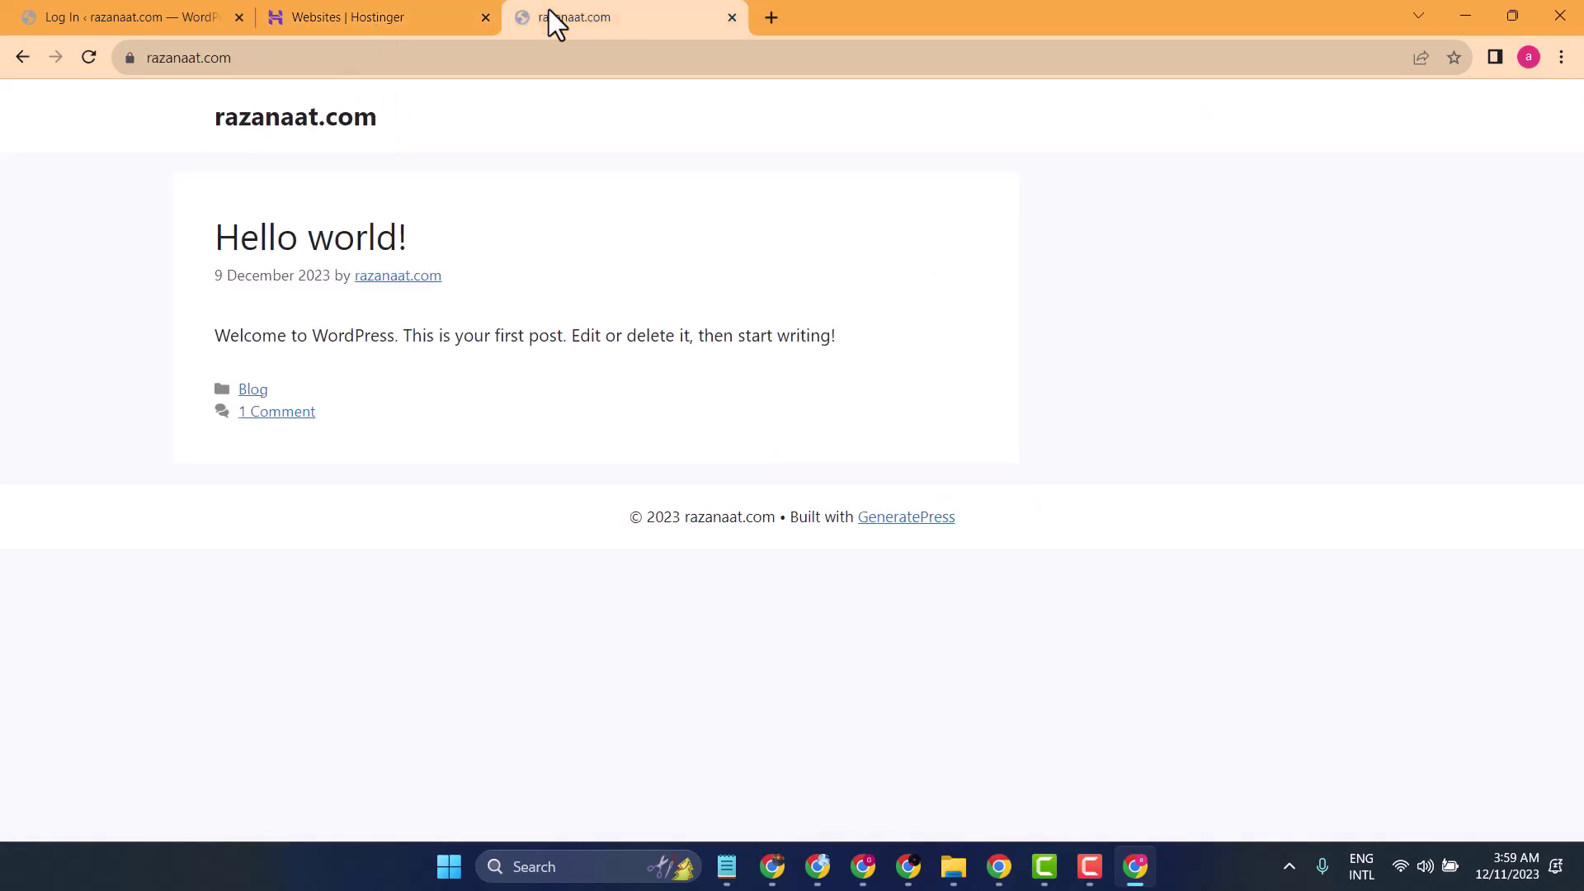
- Return to the Themes page and go to Settings > General
click(18, 56)
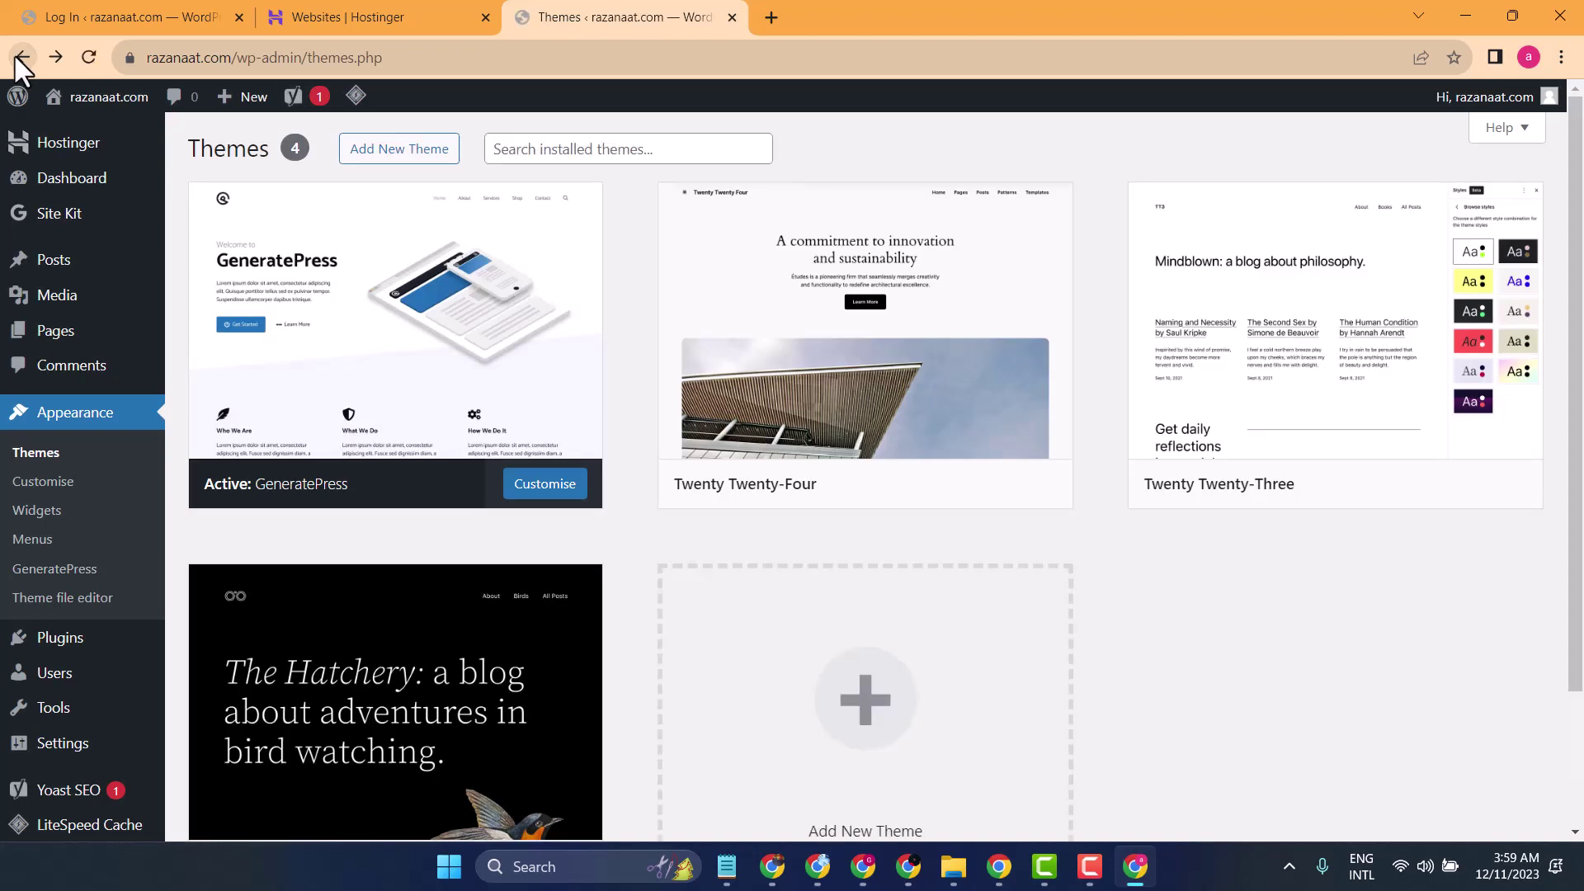
mouse_move(82, 745)
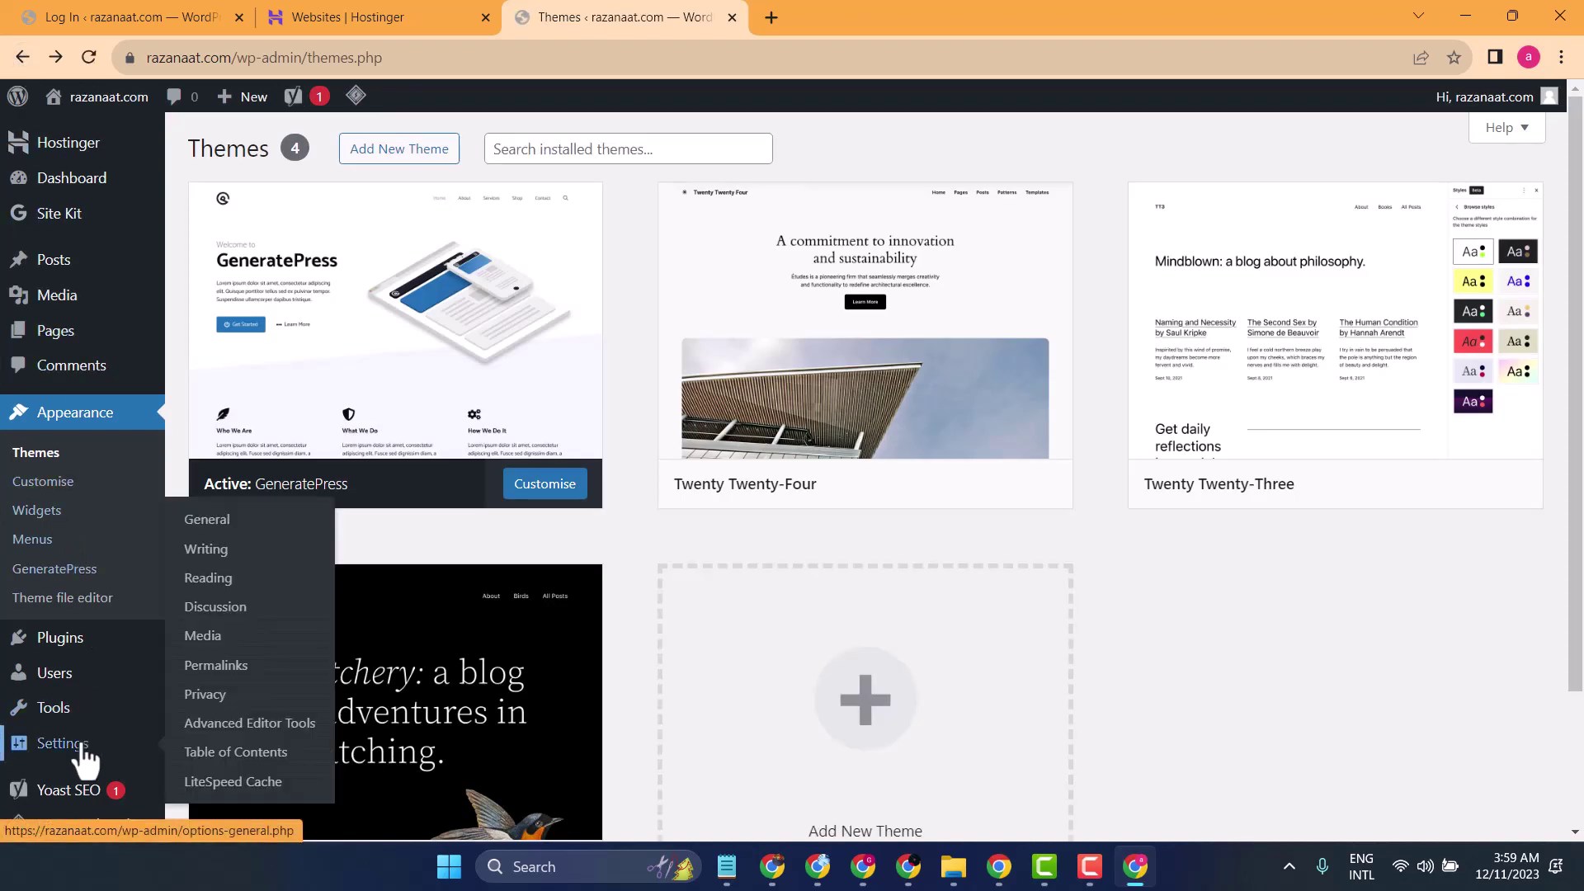
click(200, 532)
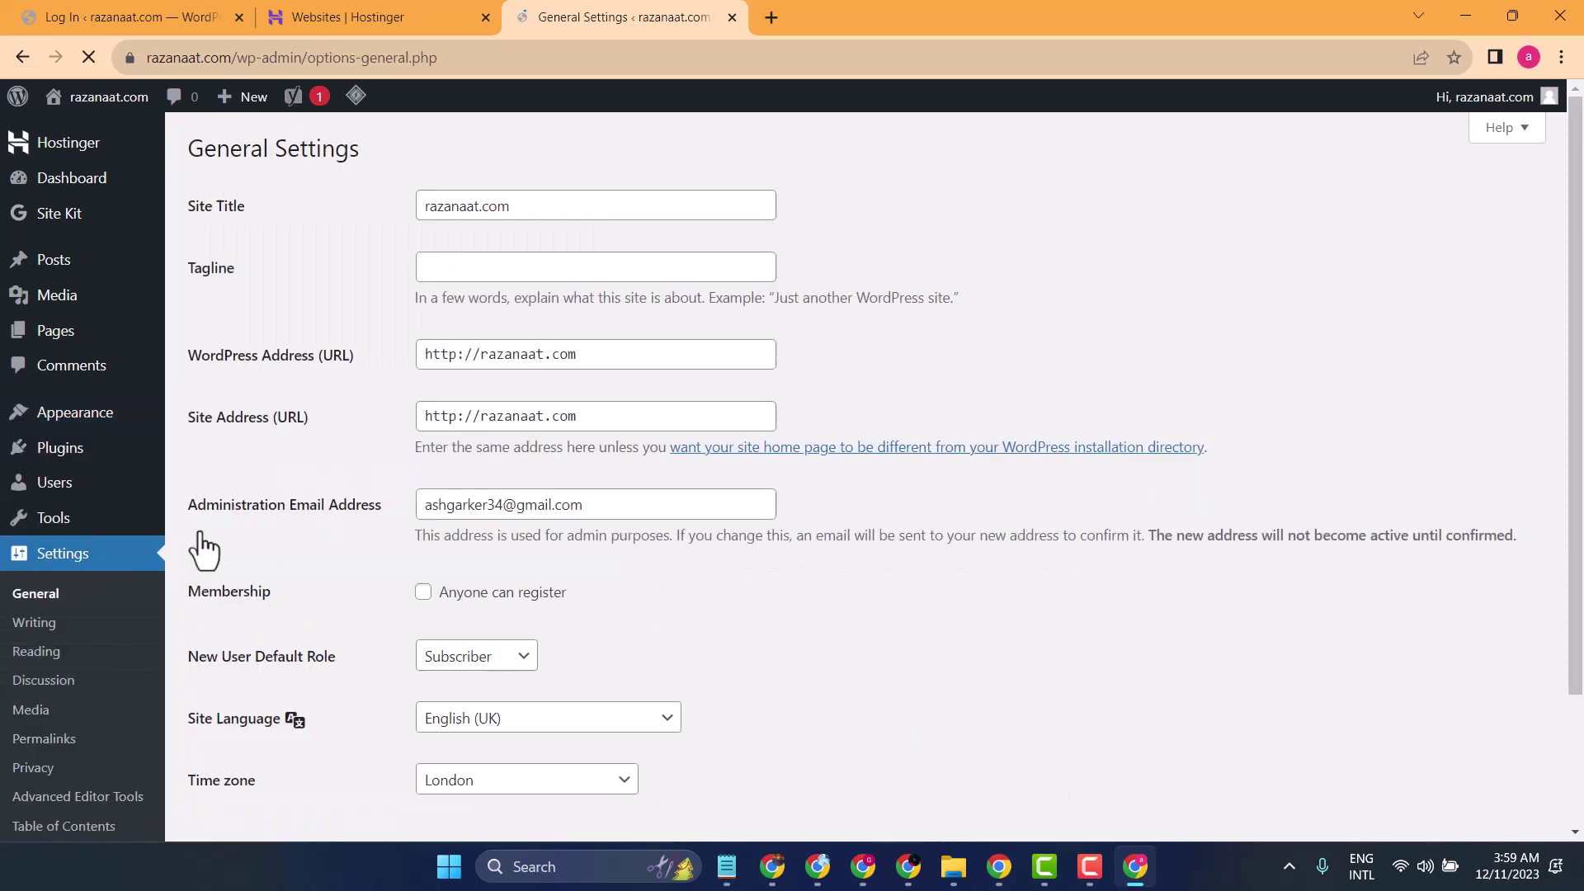
- Set the Site Title to 'Raza Naat' and the Tagline to 'Naat Lyrics', and save
double_click(518, 206)
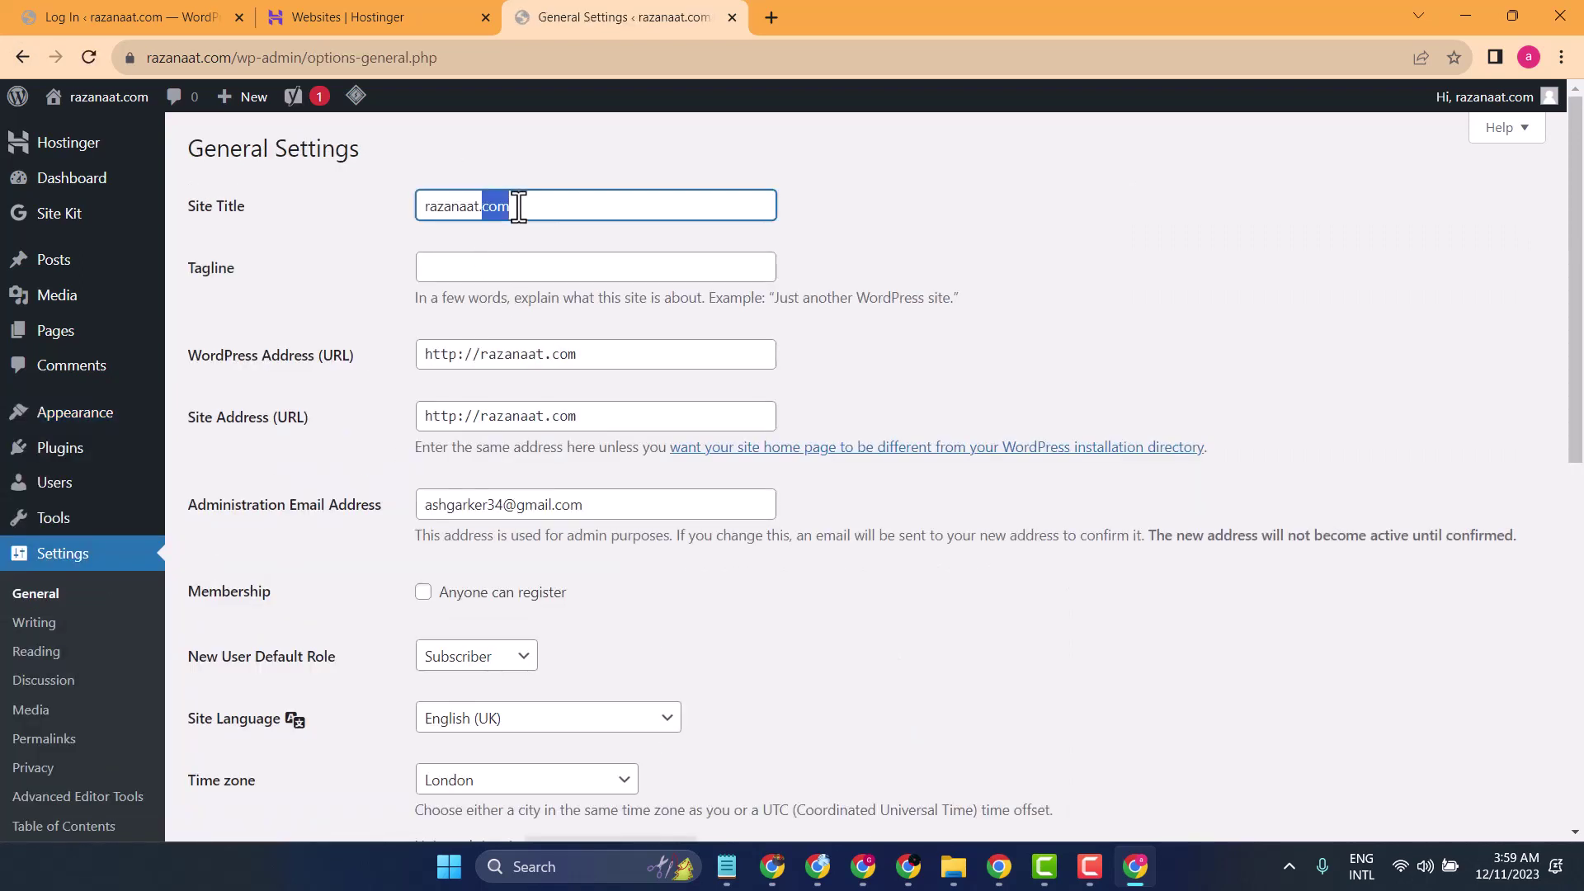
triple_click(518, 206)
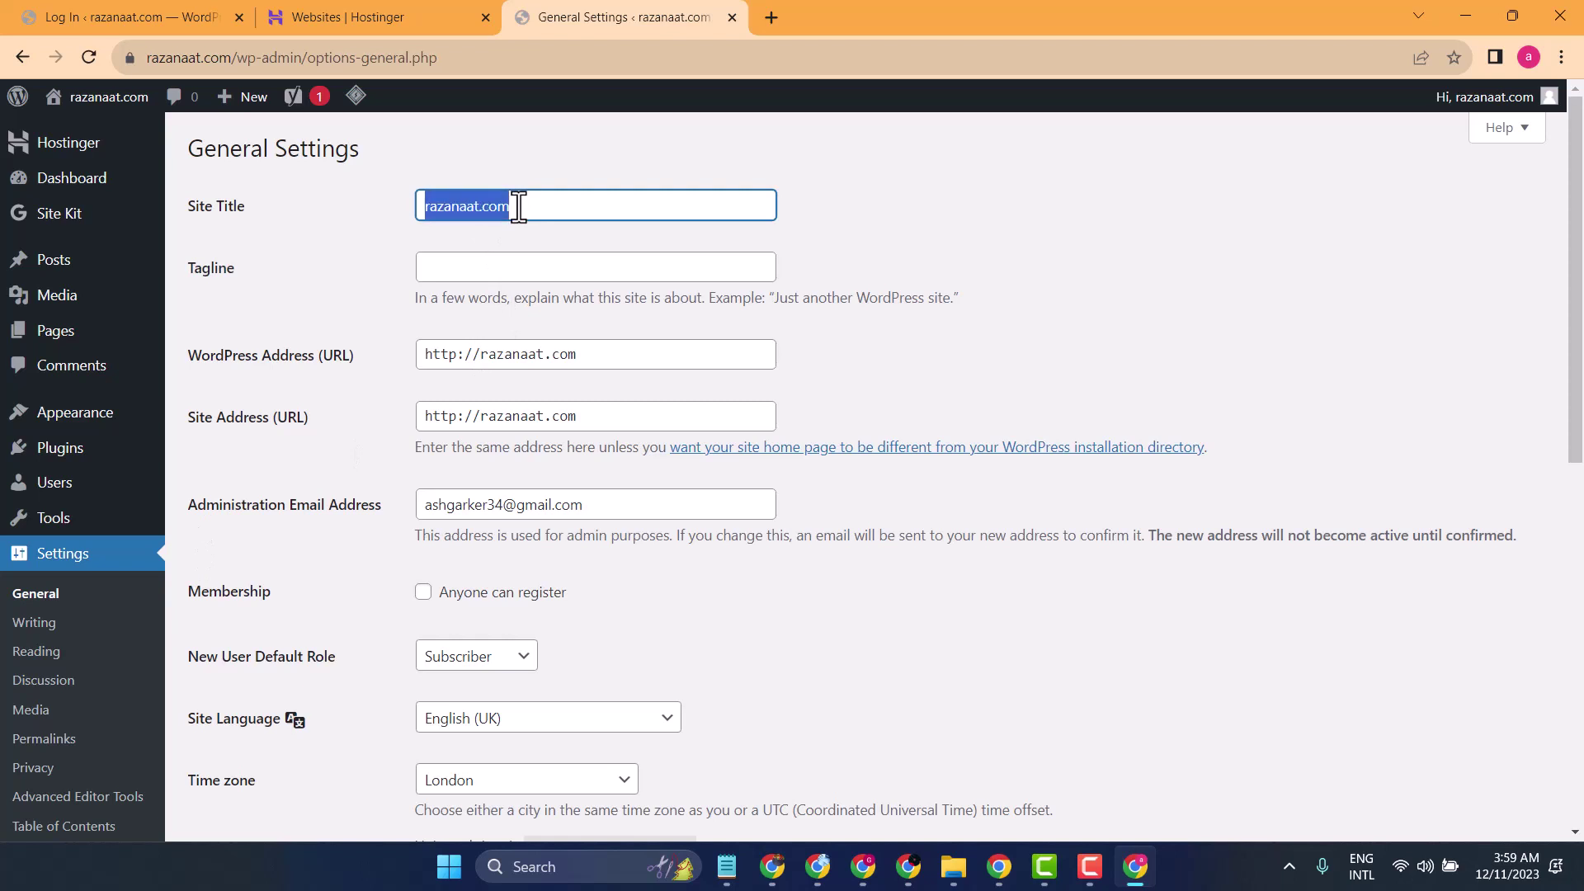
text(Raza)
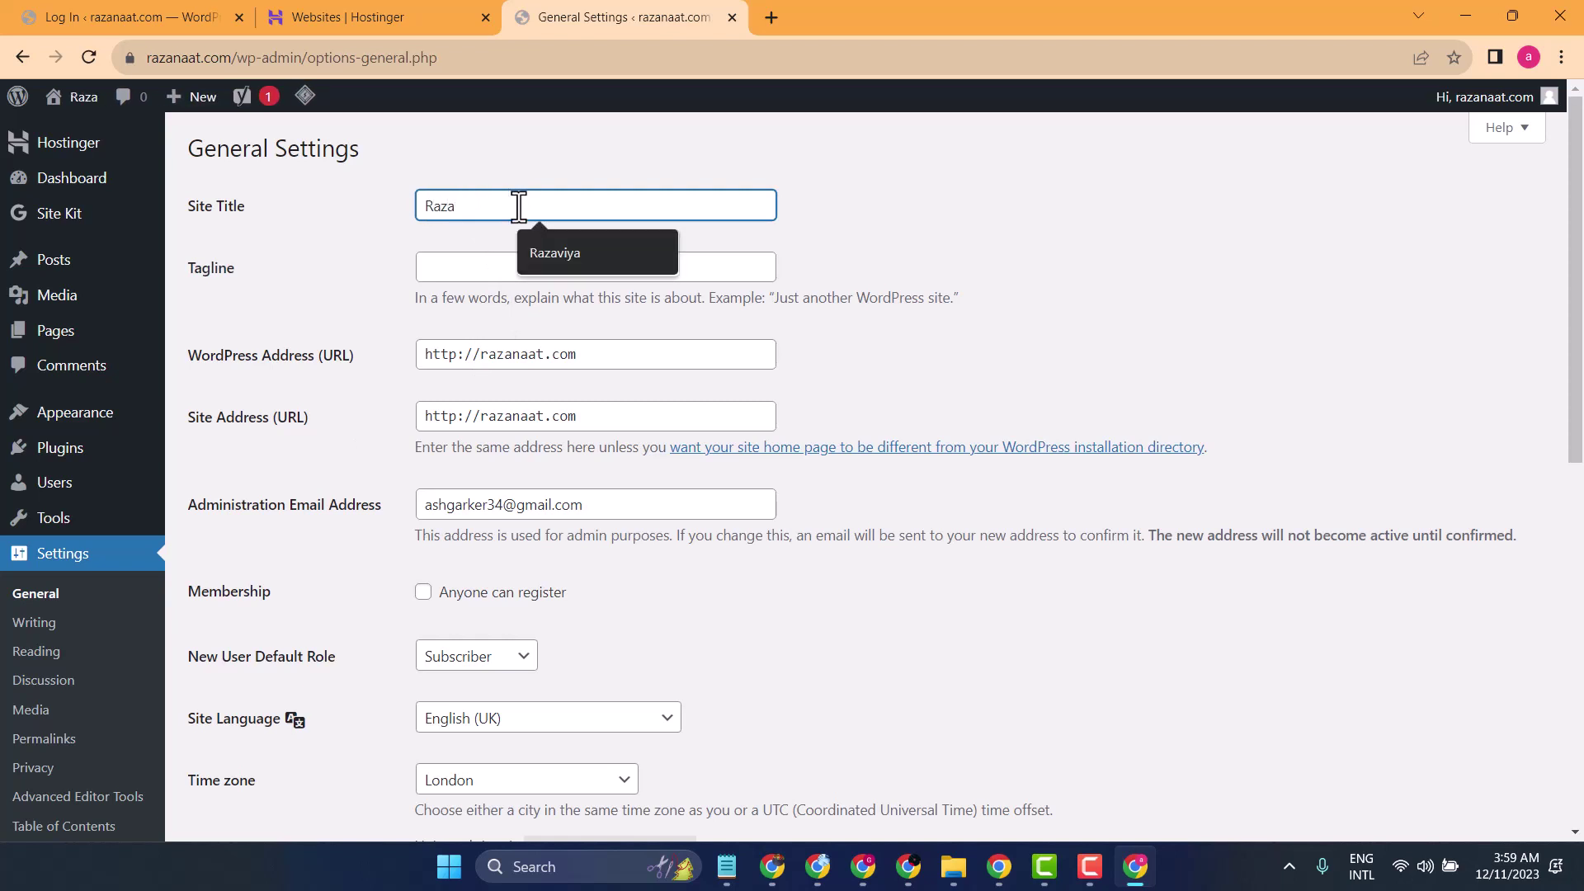
text( Na)
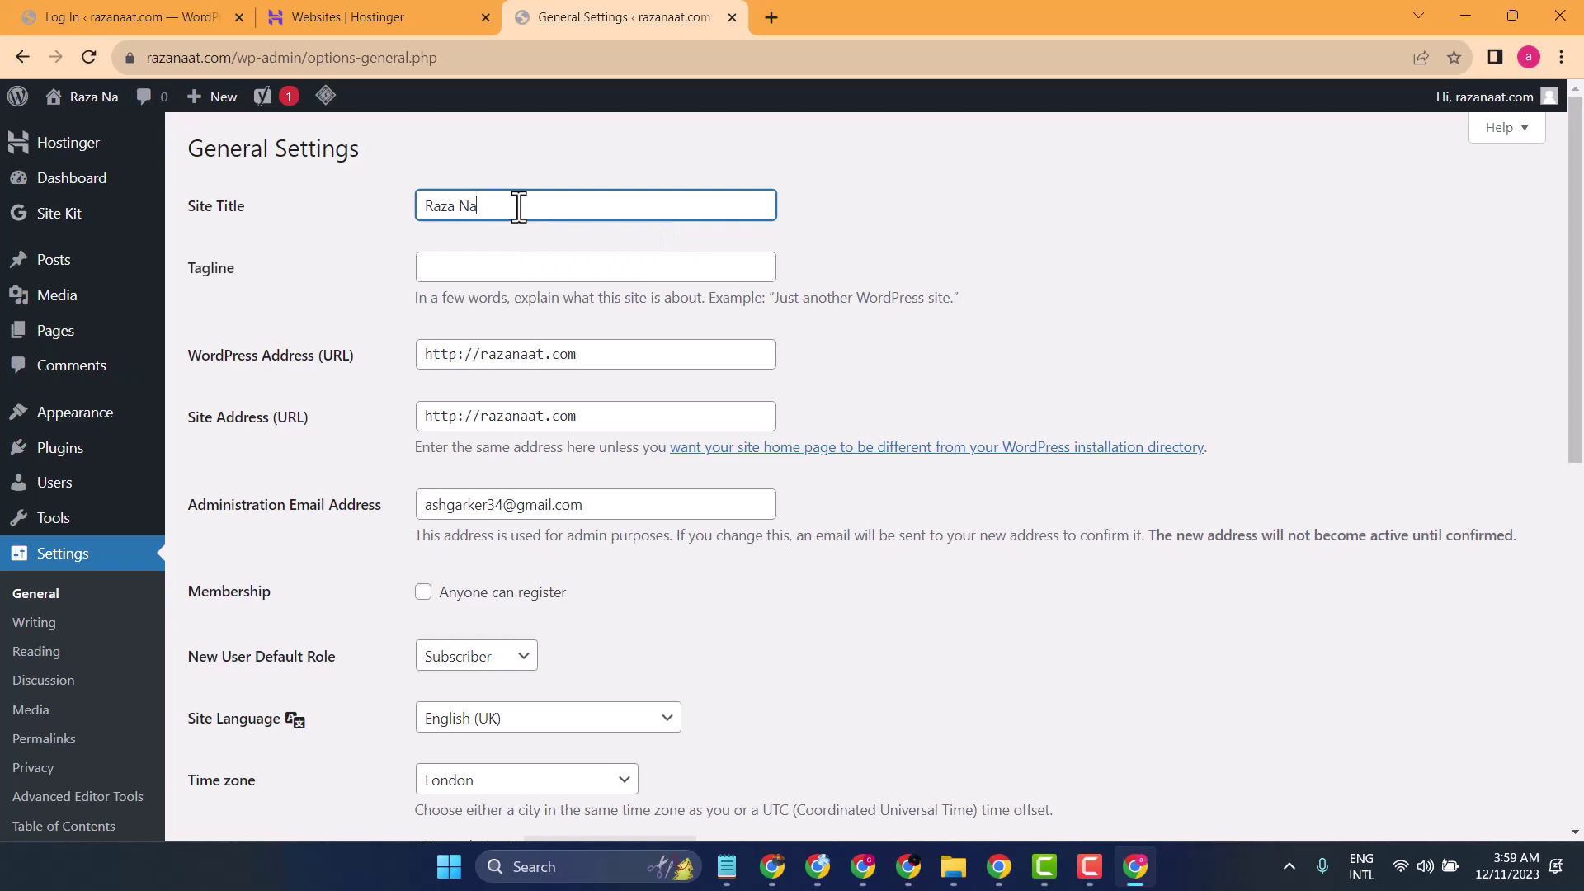
text(at)
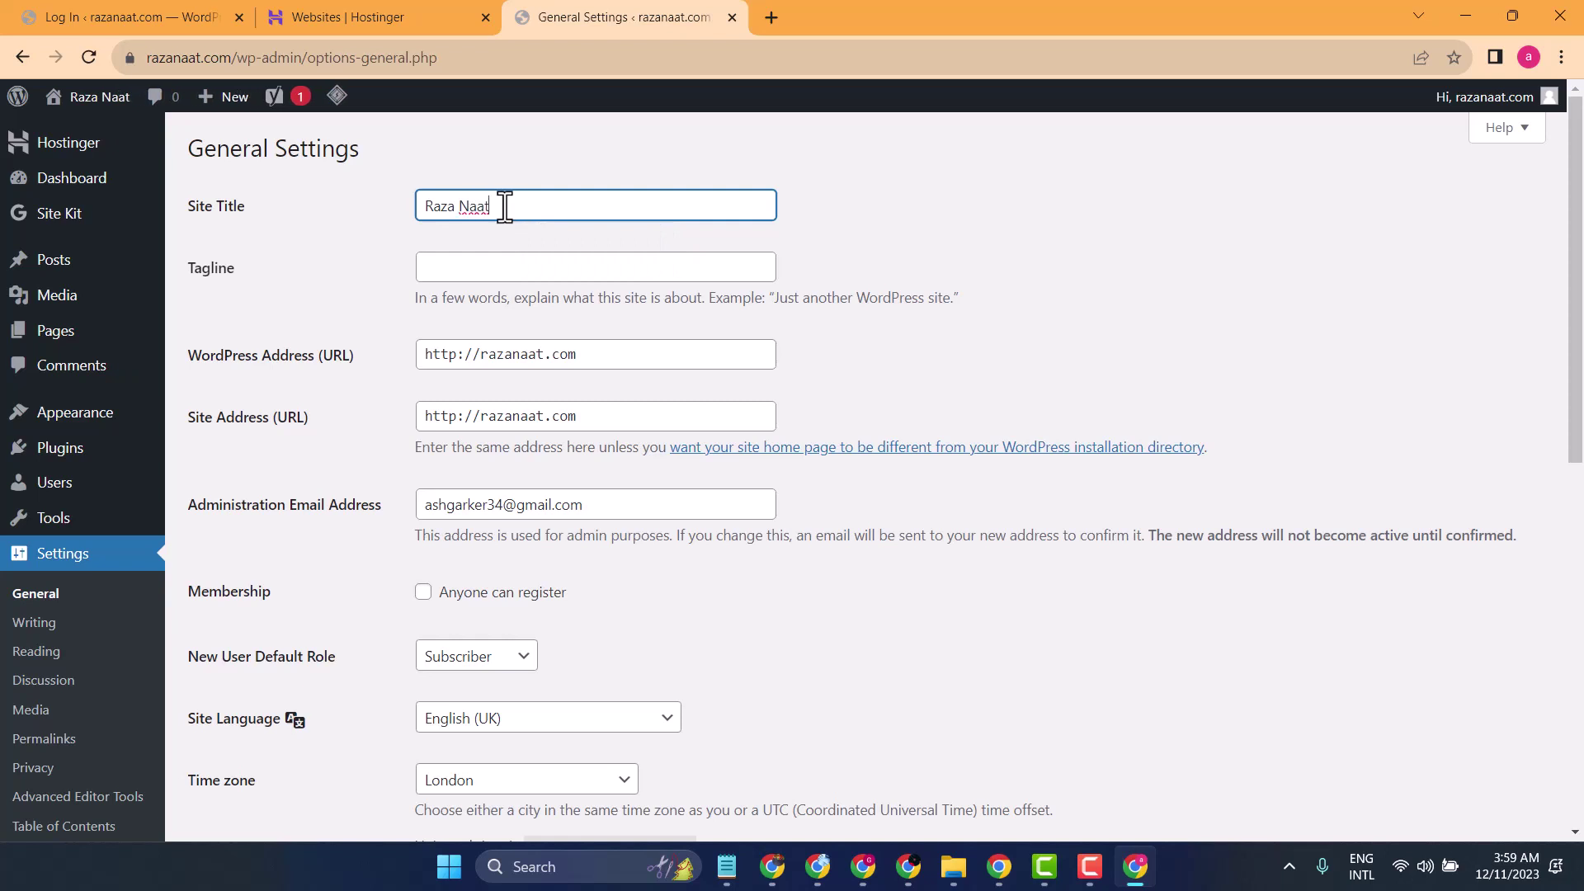
click(458, 265)
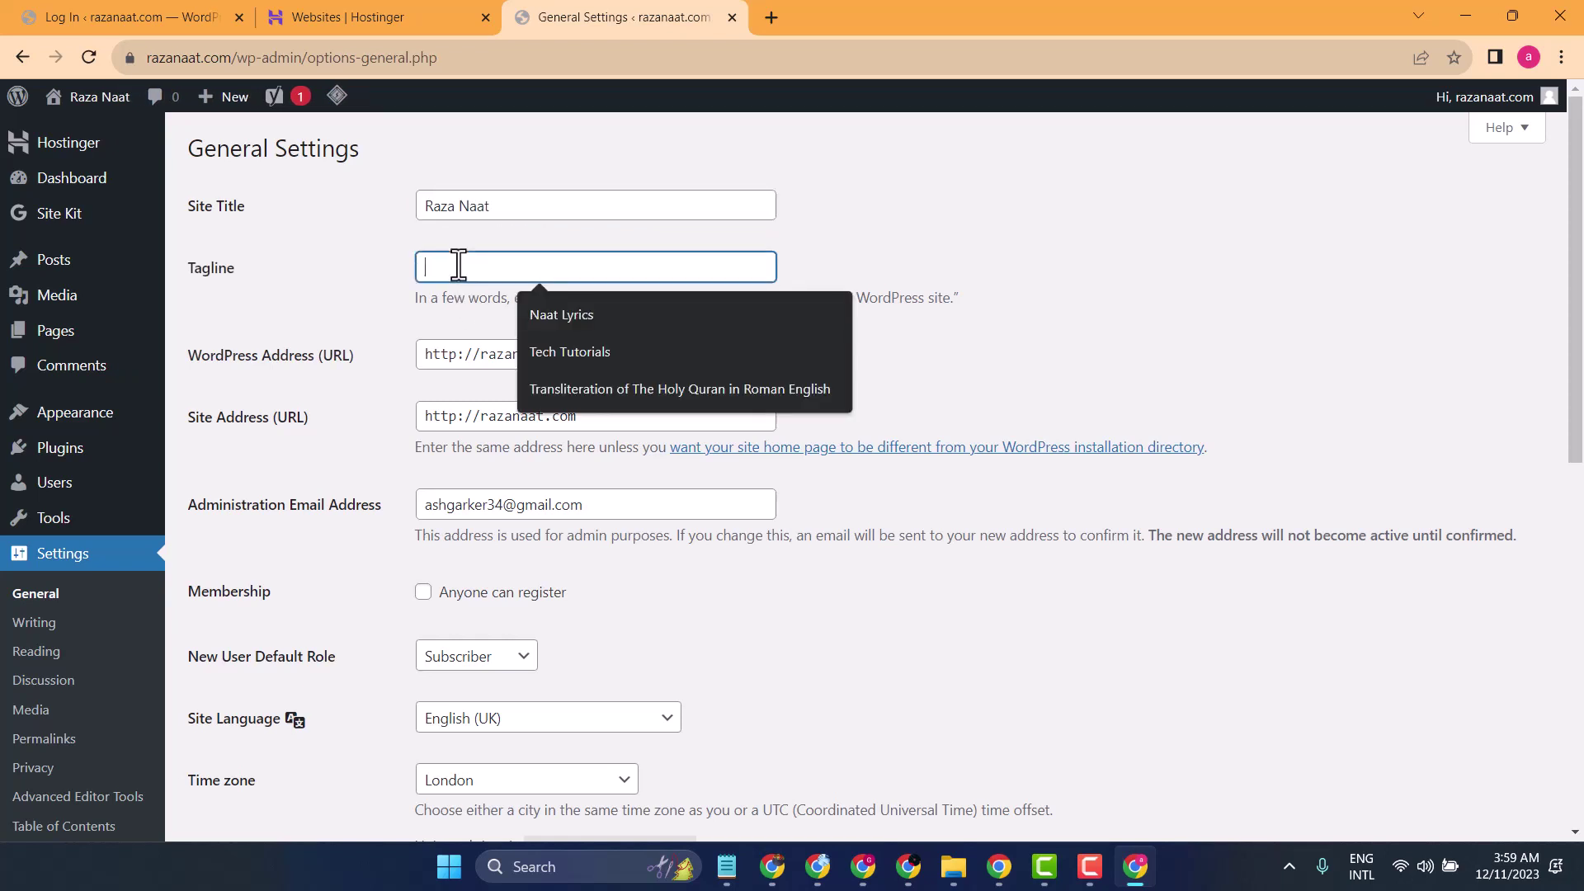
text(Naa)
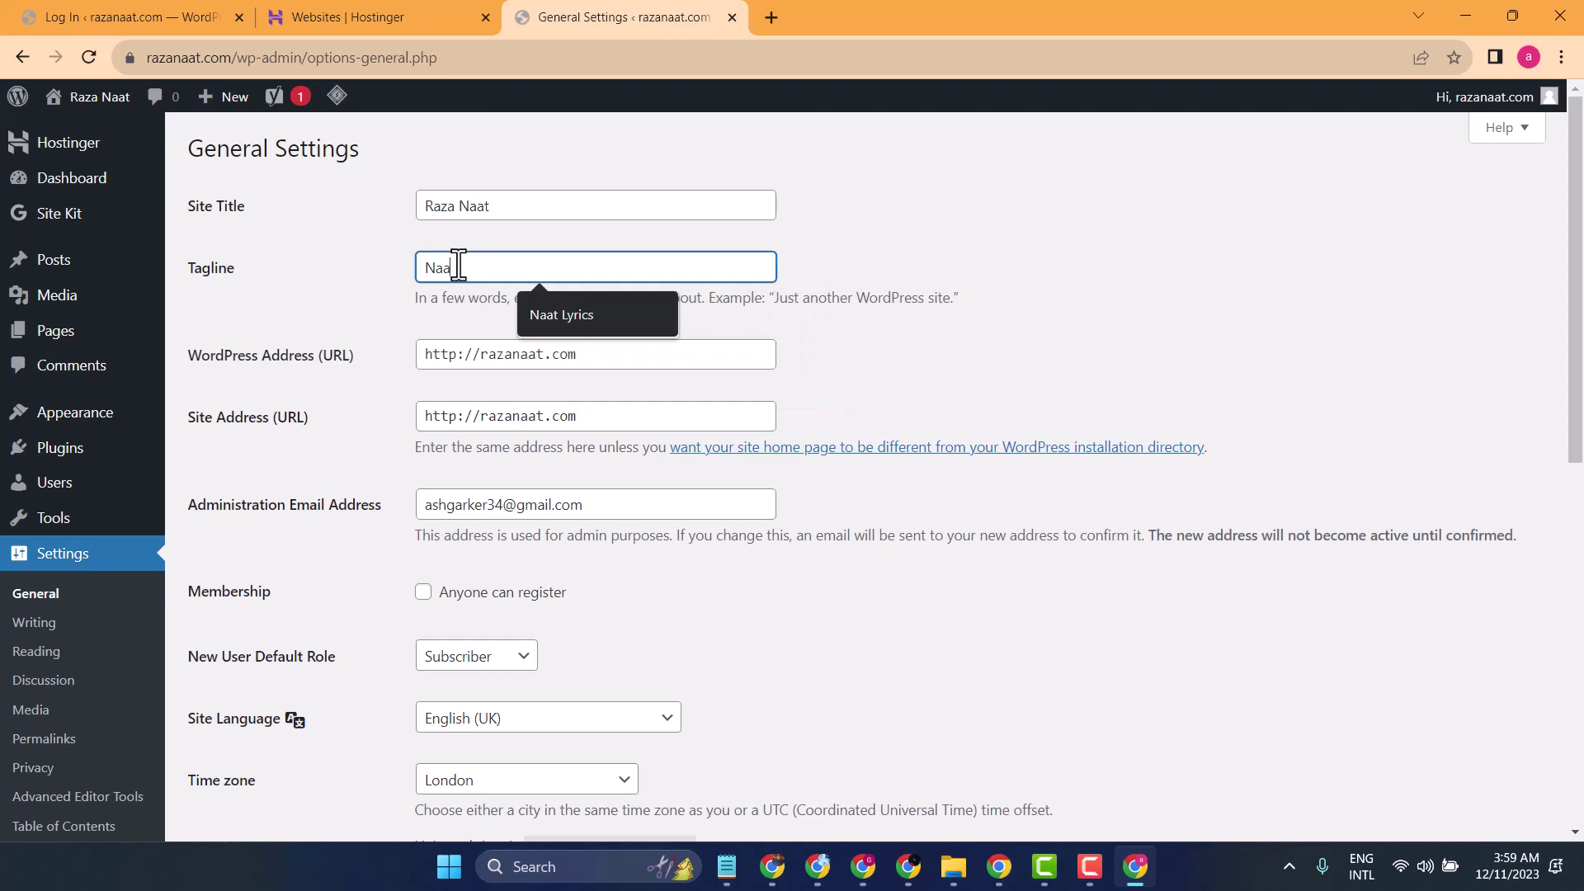
text(t Lyrics)
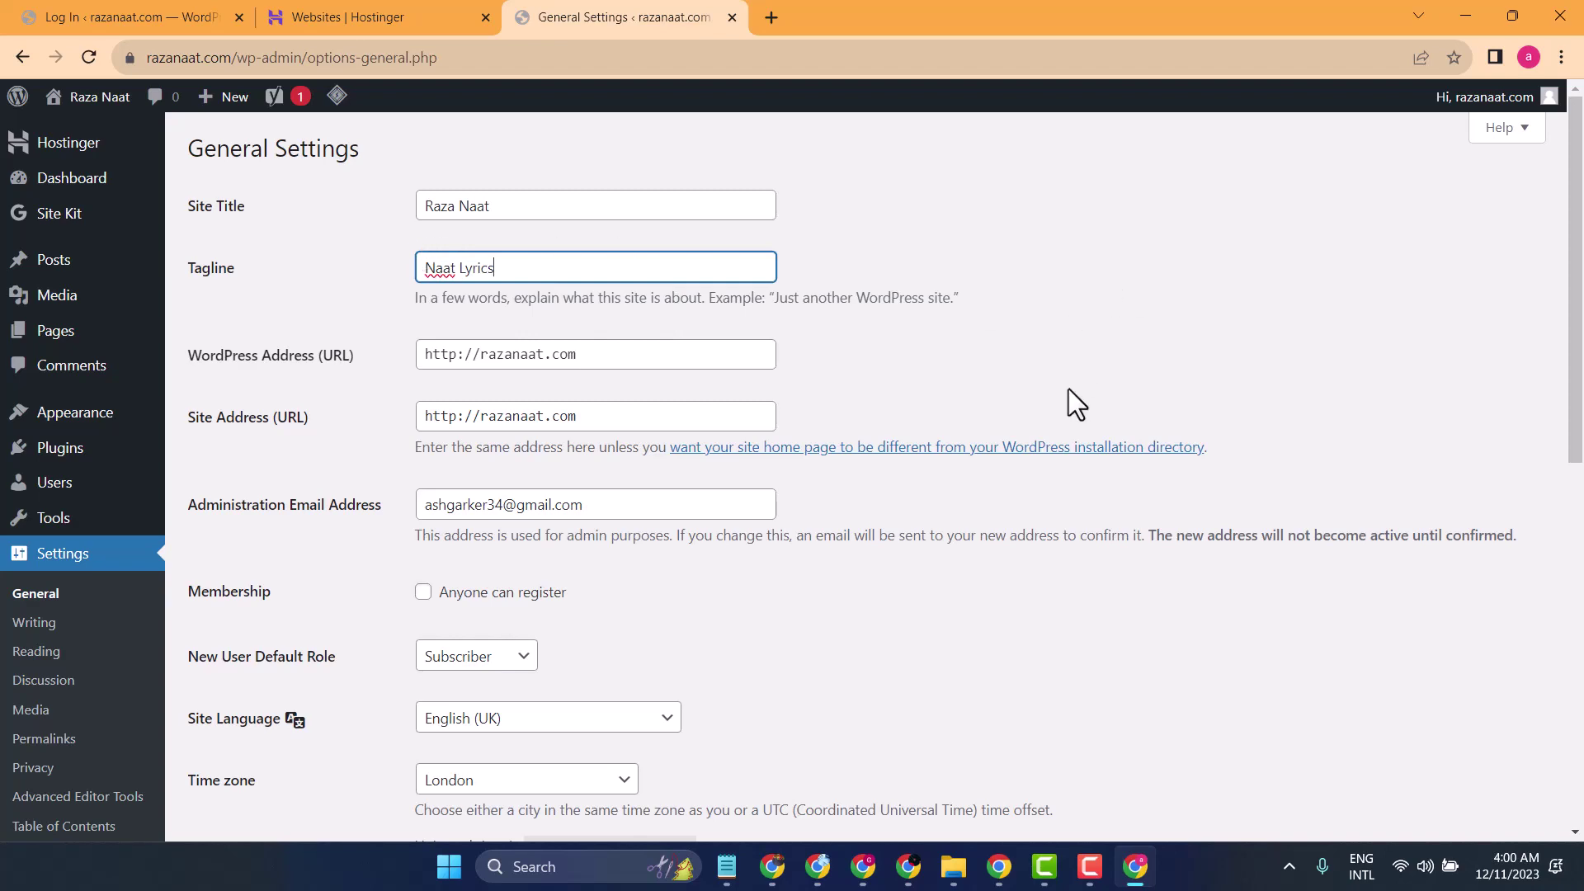
scroll(1067, 389, down, 10)
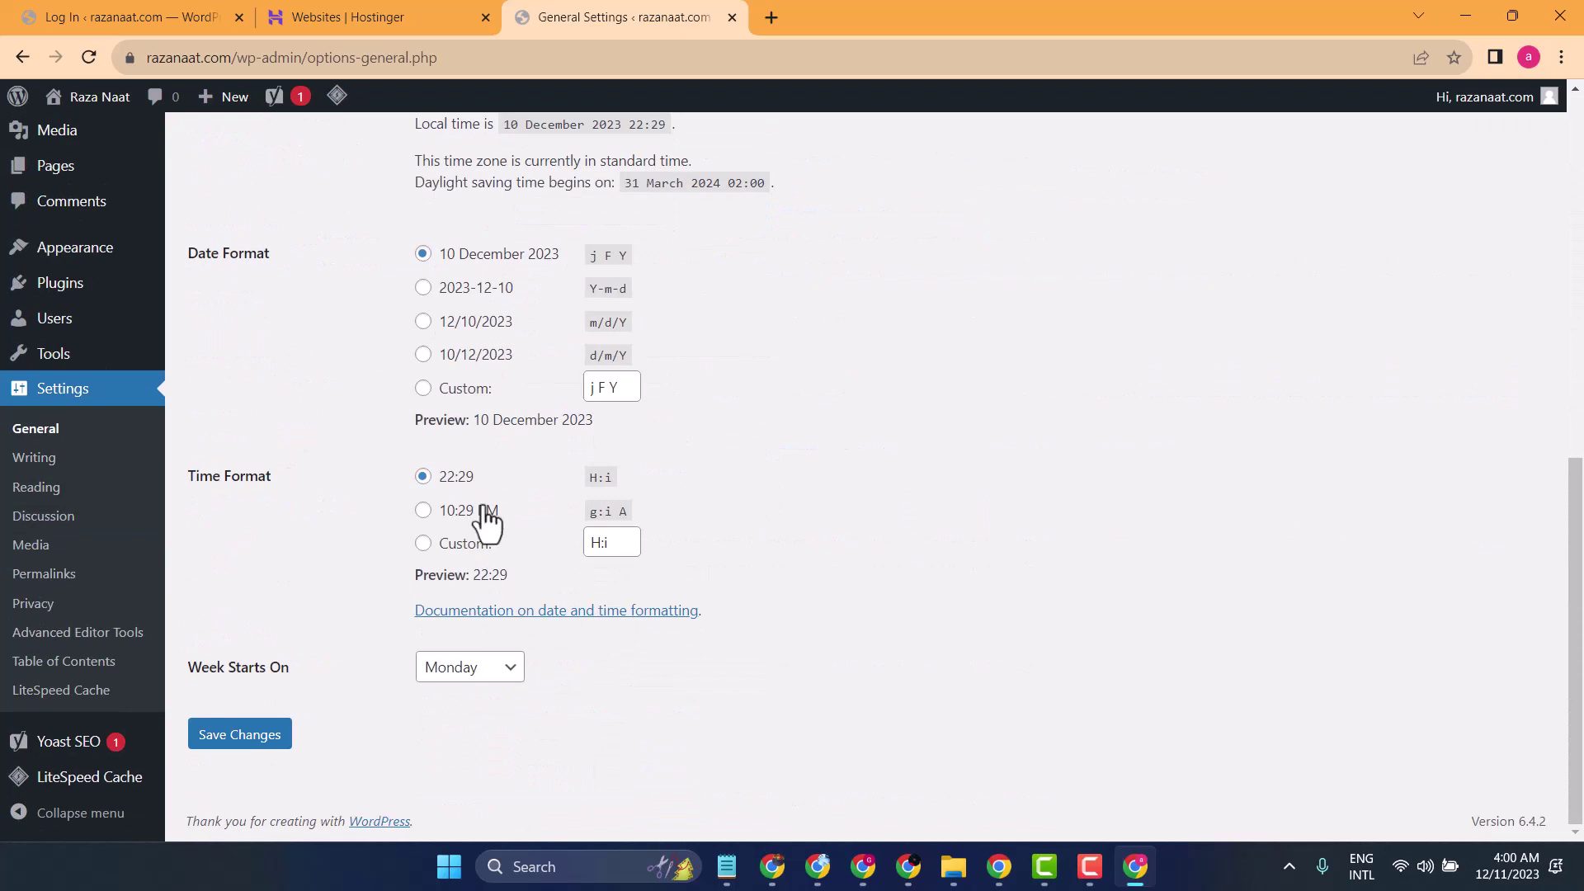
click(231, 735)
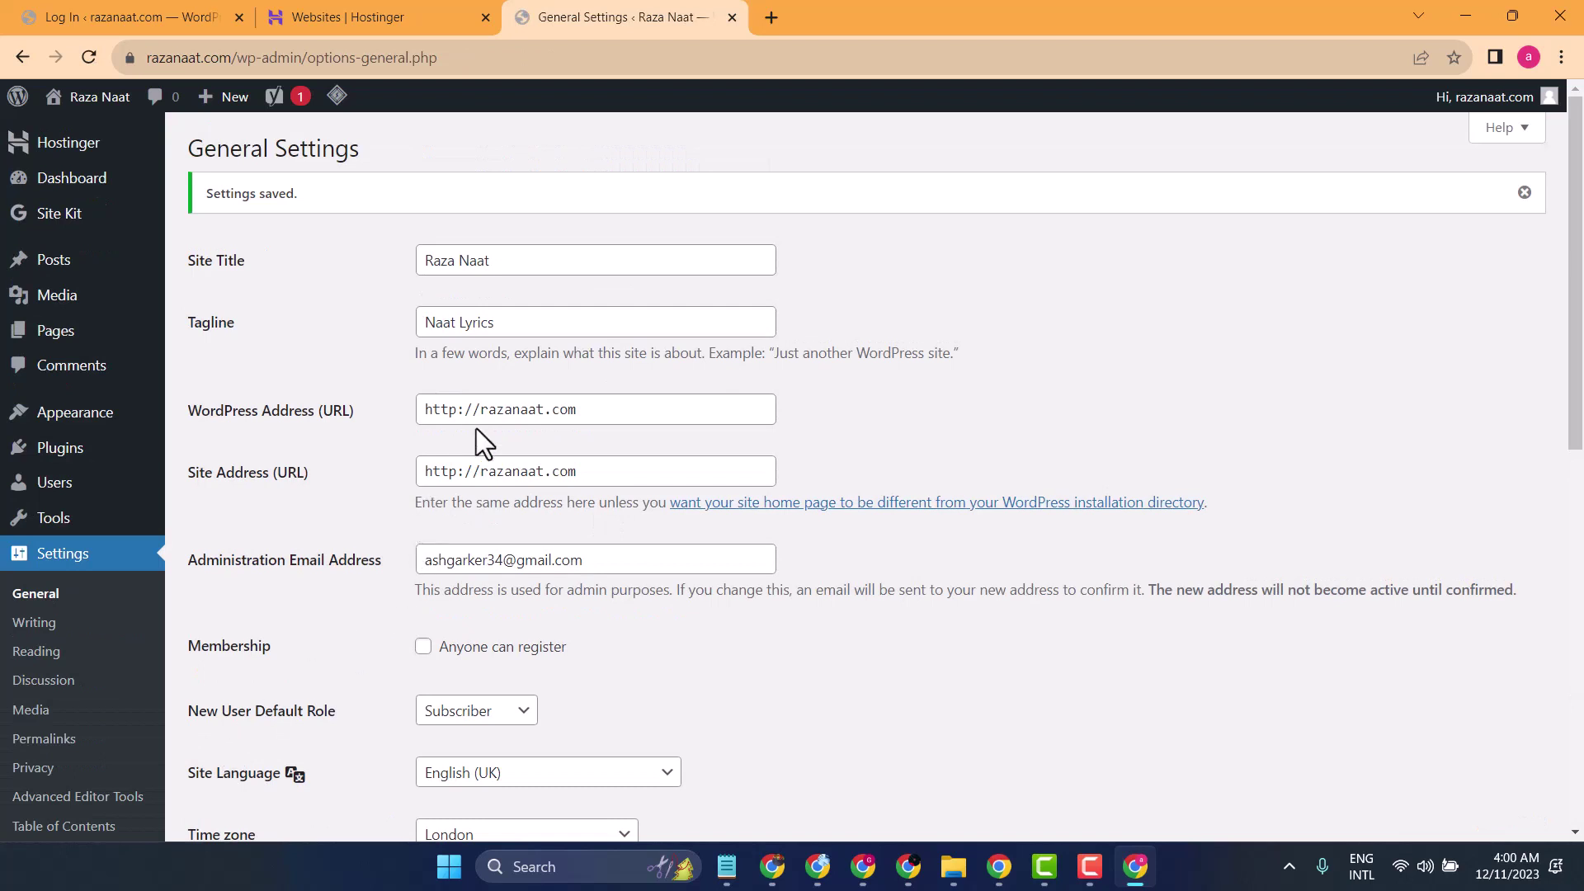
- Change the WordPress Address and Site Address URLs from http to https and save
click(456, 410)
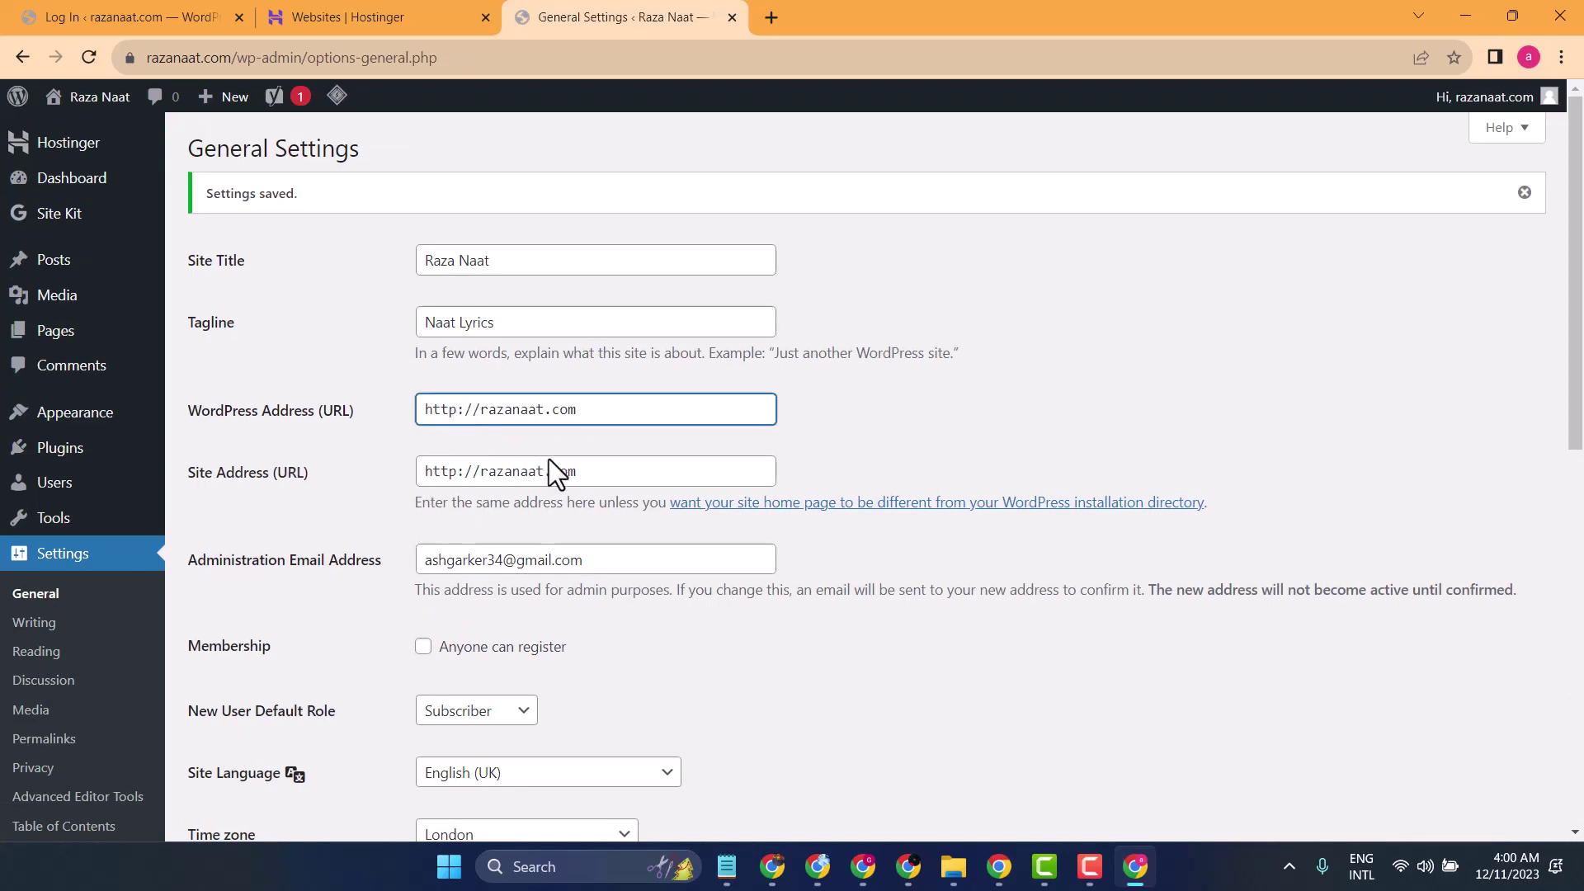
text(s)
click(456, 470)
text(s)
scroll(848, 576, down, 5)
key(Return)
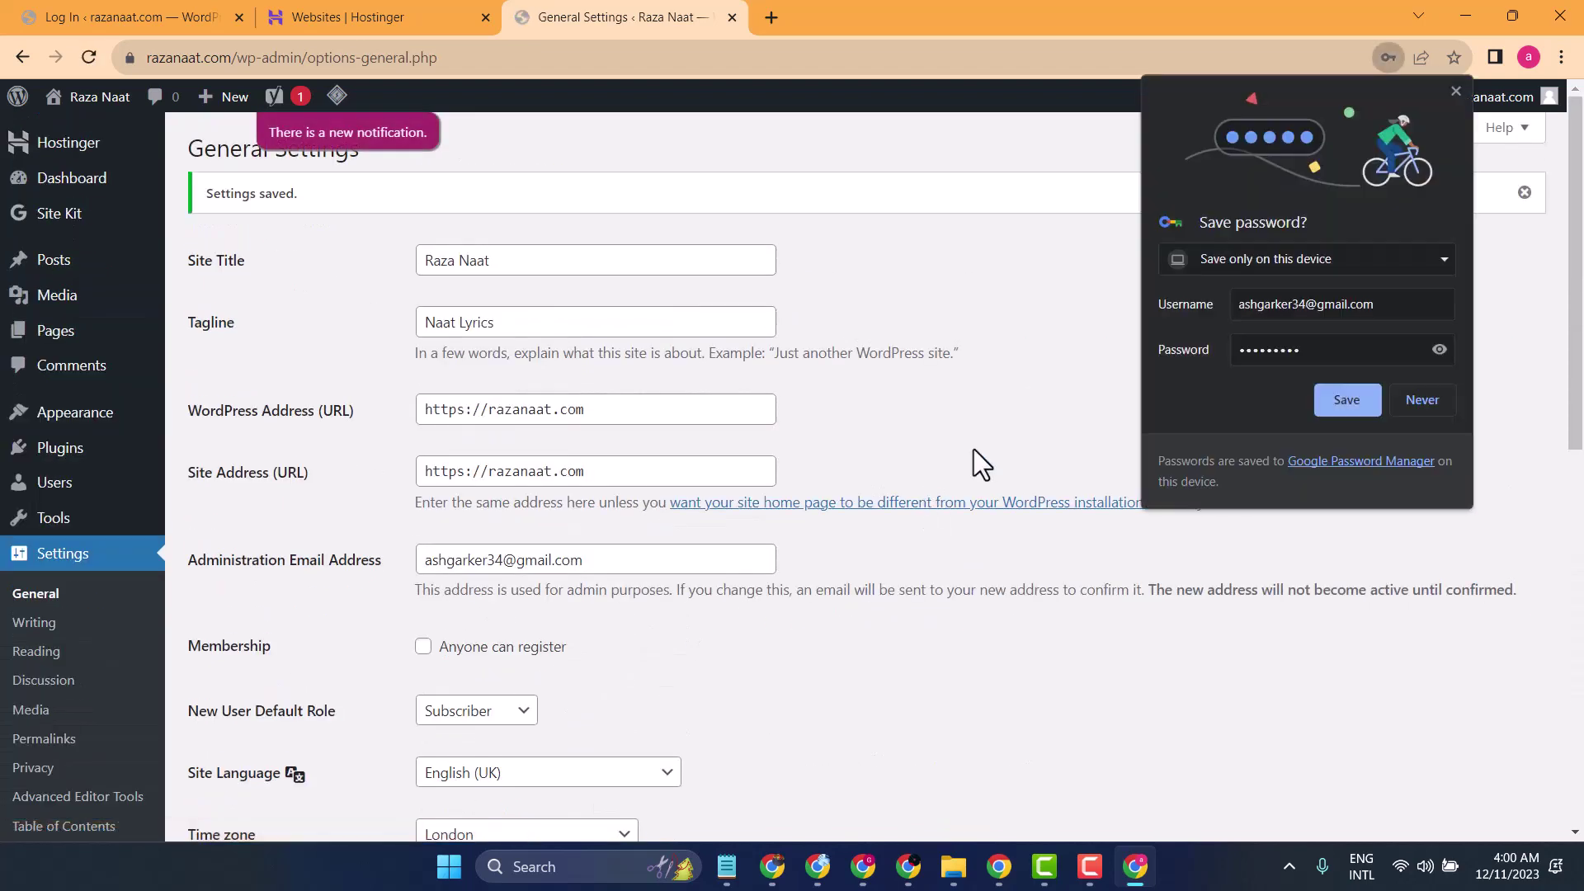
- Dismiss the browser's save-password offer and minimize all windows to show the desktop
click(1344, 398)
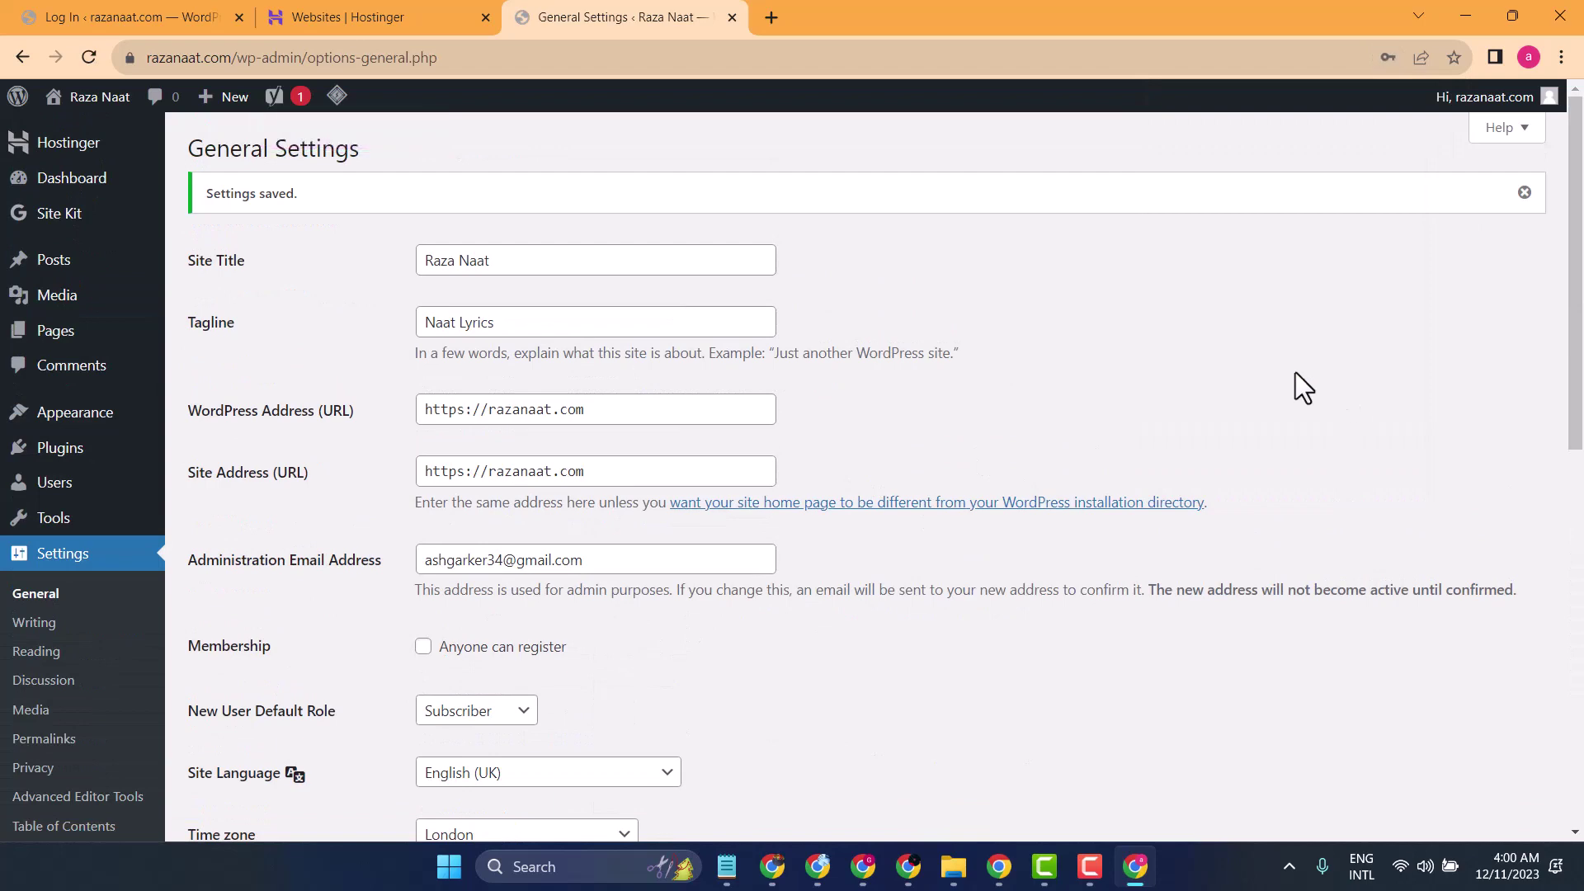
scroll(1114, 360, down, 10)
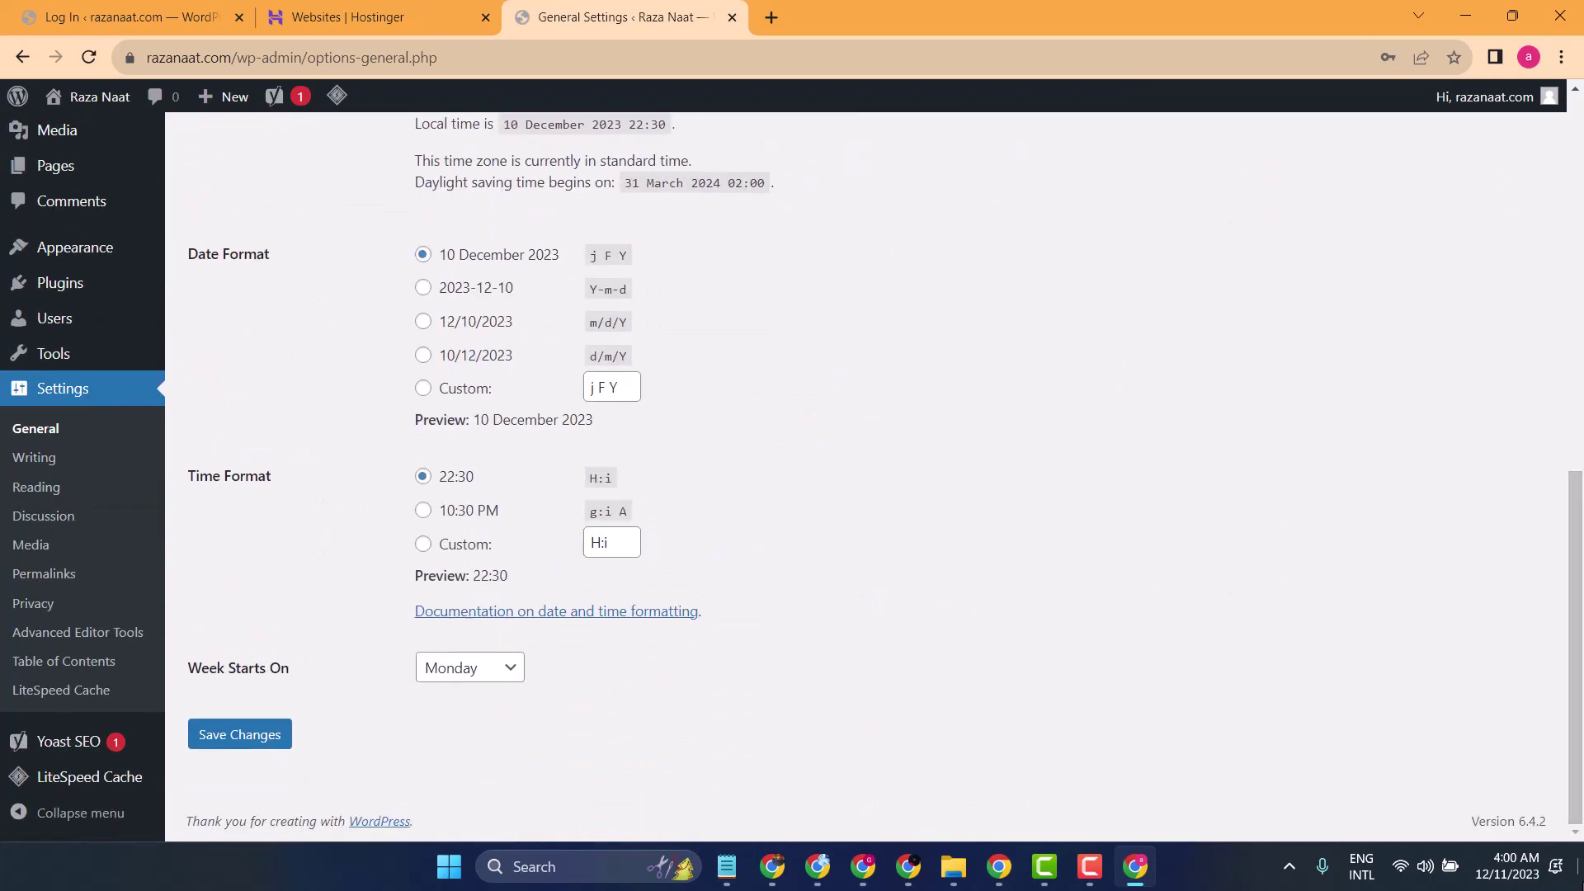
click(1136, 866)
key(super+d)
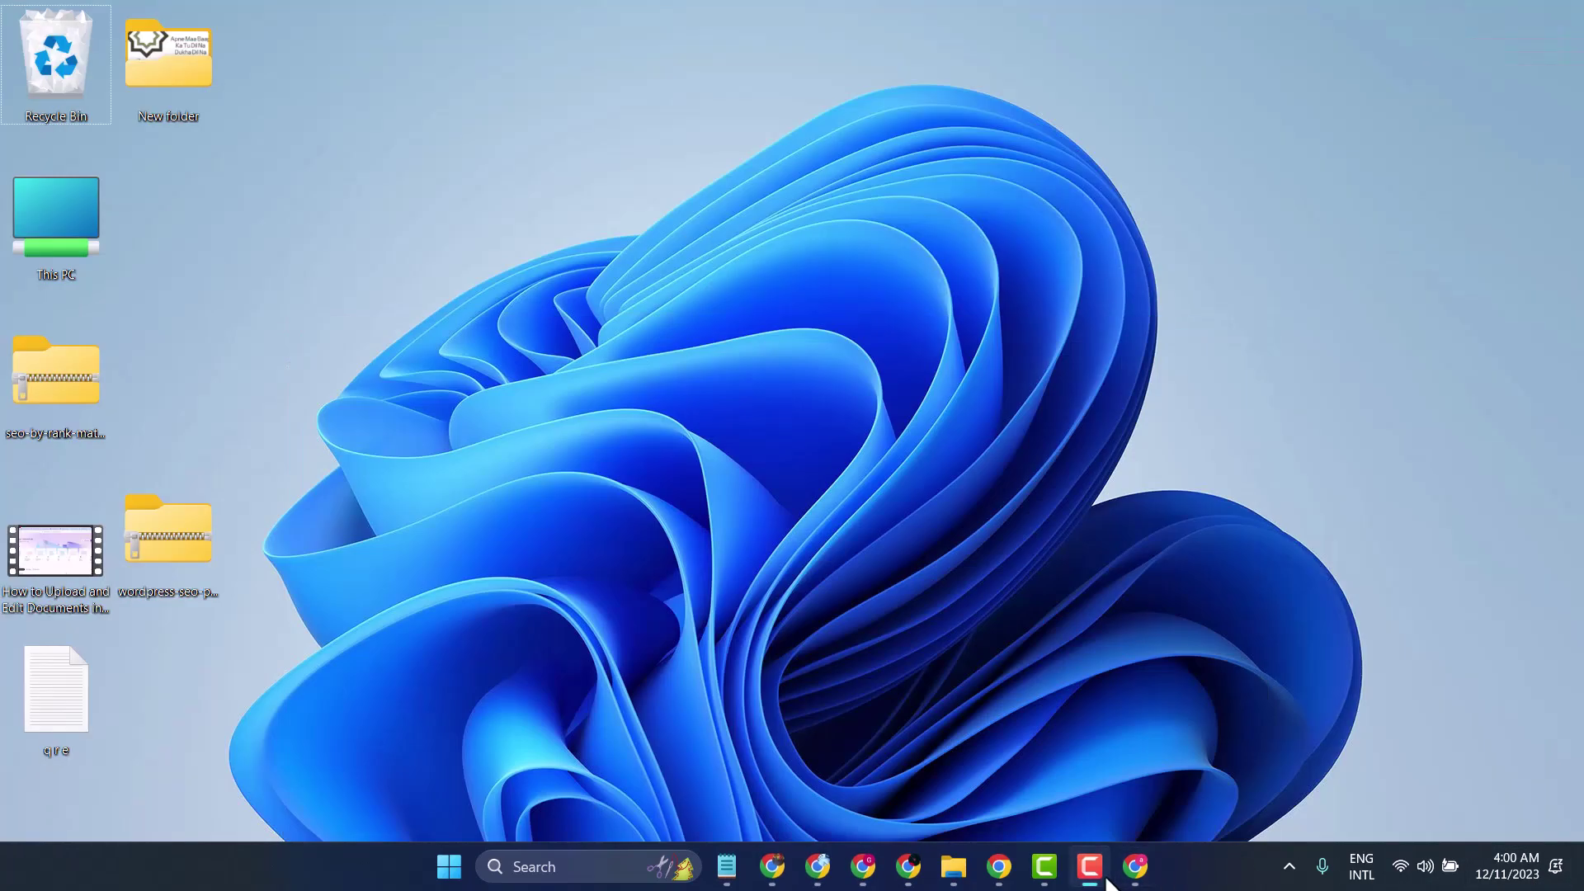